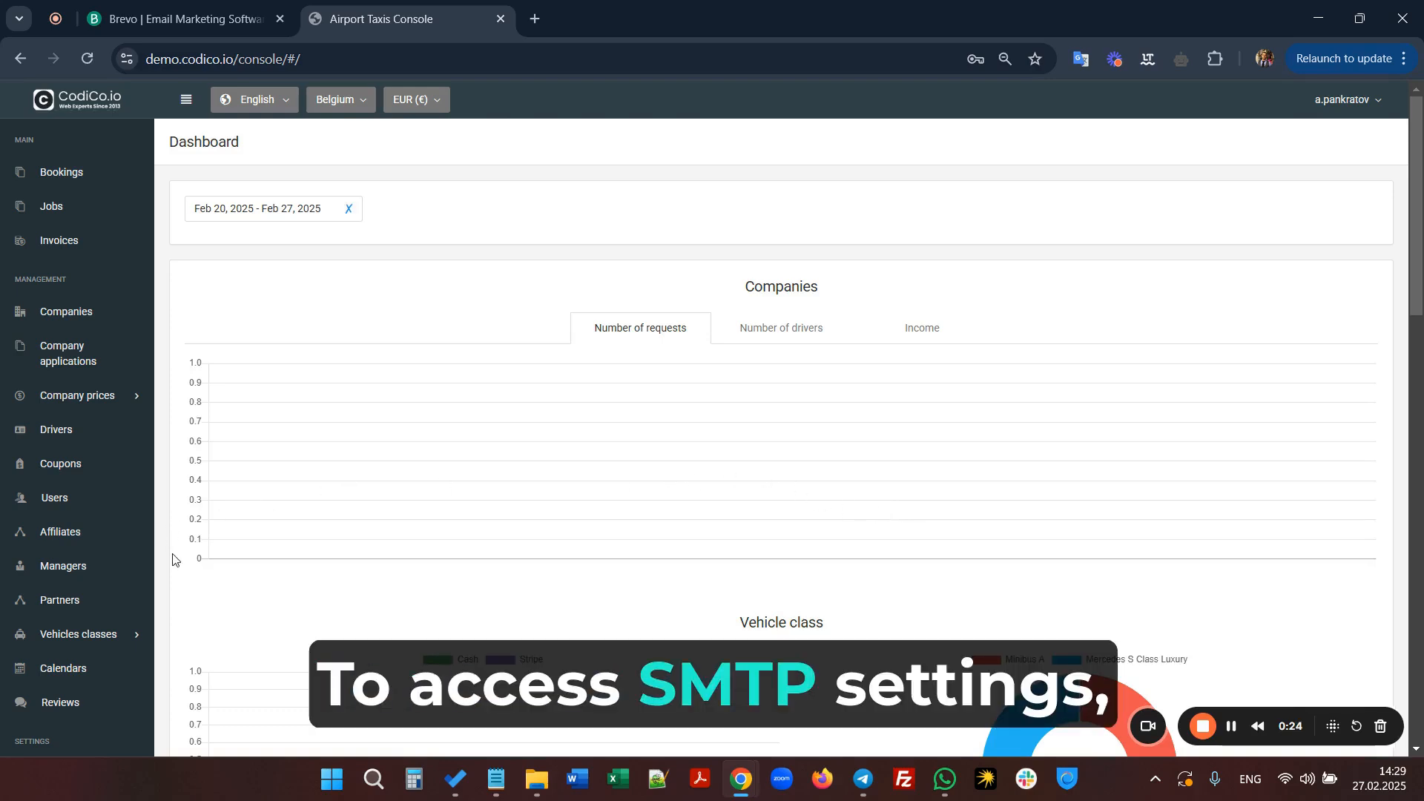
# Step: Open the General settings page of the admin console and bring the mail server fields into view
pyautogui.scroll(-1, 172, 560)
pyautogui.scroll(1, 173, 560)
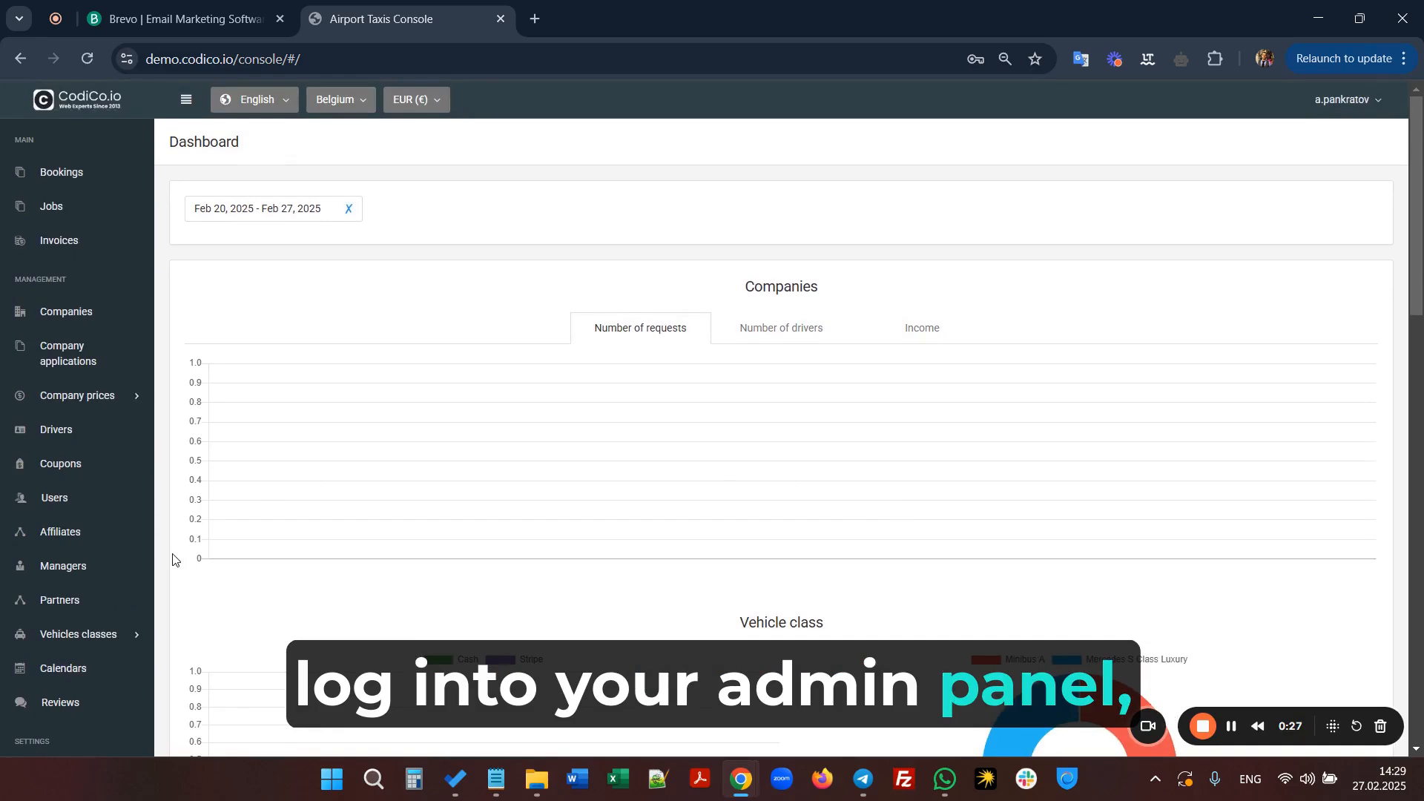
pyautogui.scroll(-4, 173, 560)
pyautogui.scroll(-2, 171, 559)
pyautogui.click(134, 523)
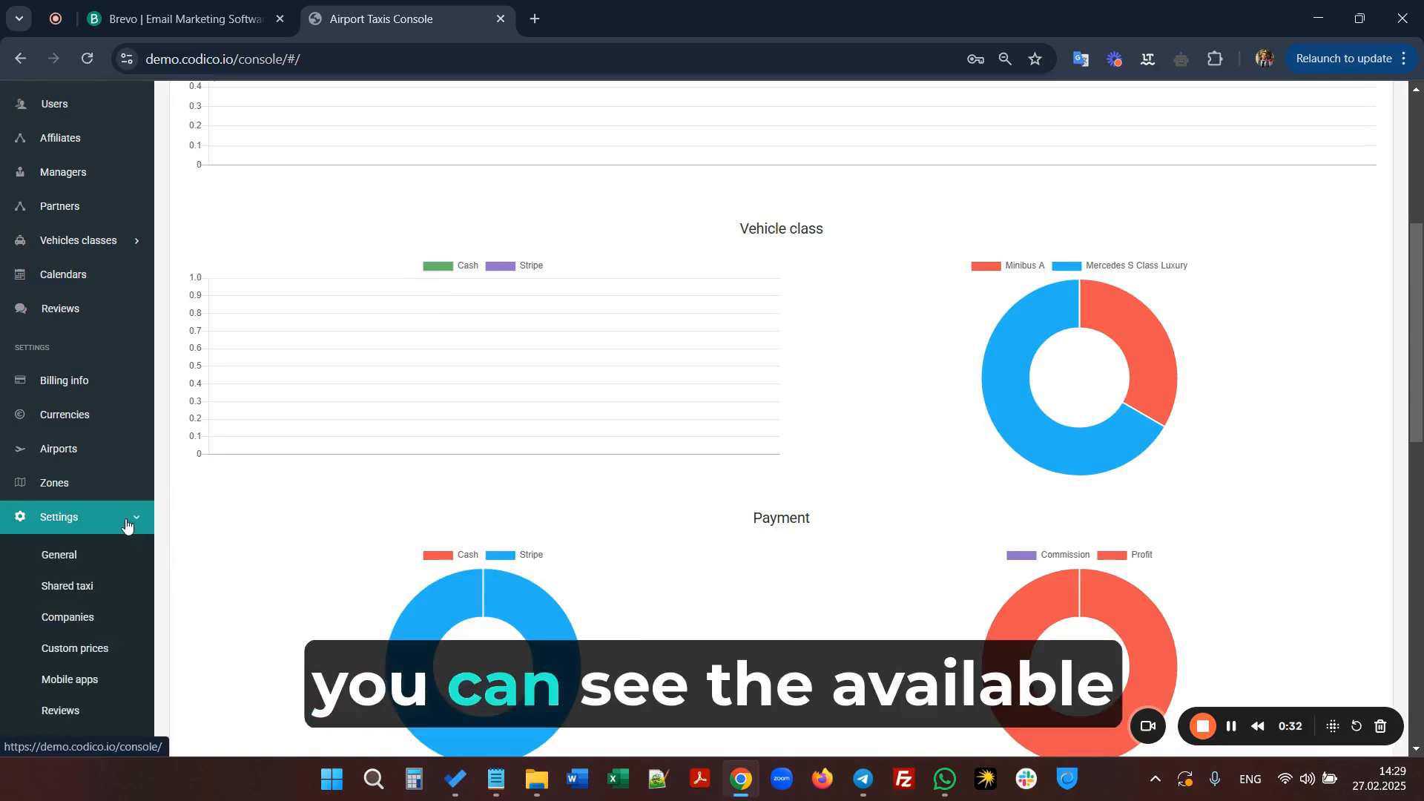
pyautogui.click(67, 556)
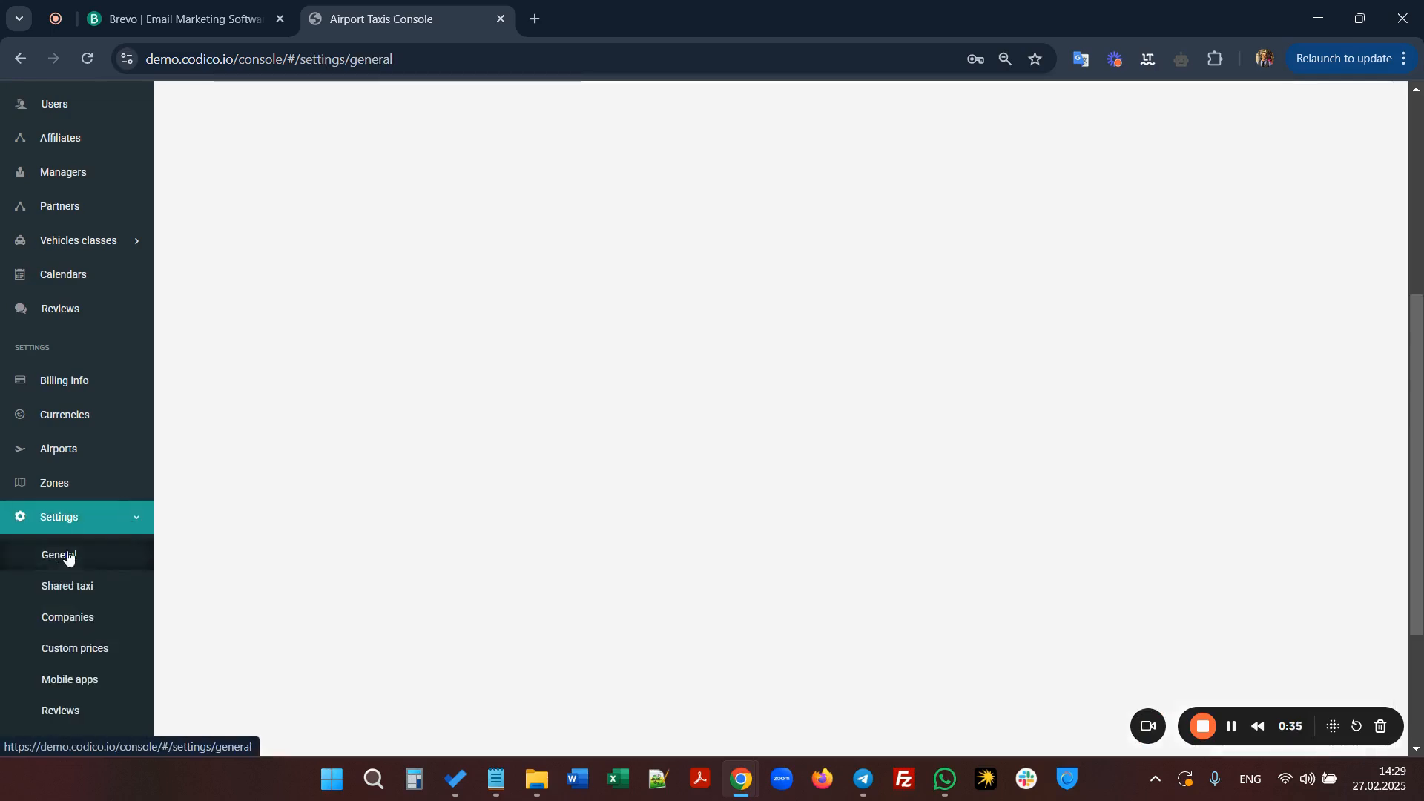
pyautogui.scroll(2, 236, 468)
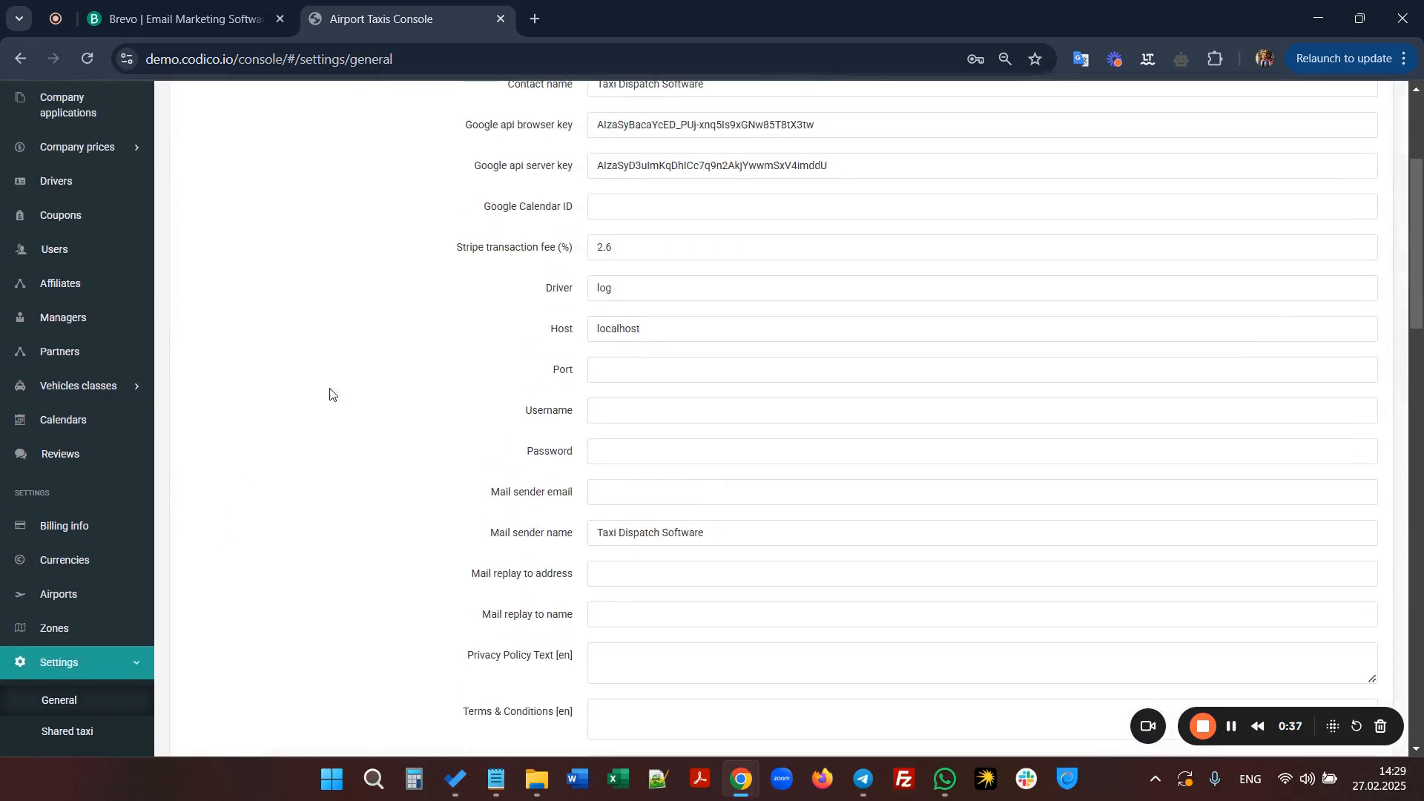
# Step: Review the mail settings fields from Driver, Host and Port through Username, Password, Mail sender email and Mail sender name
pyautogui.doubleClick(555, 287)
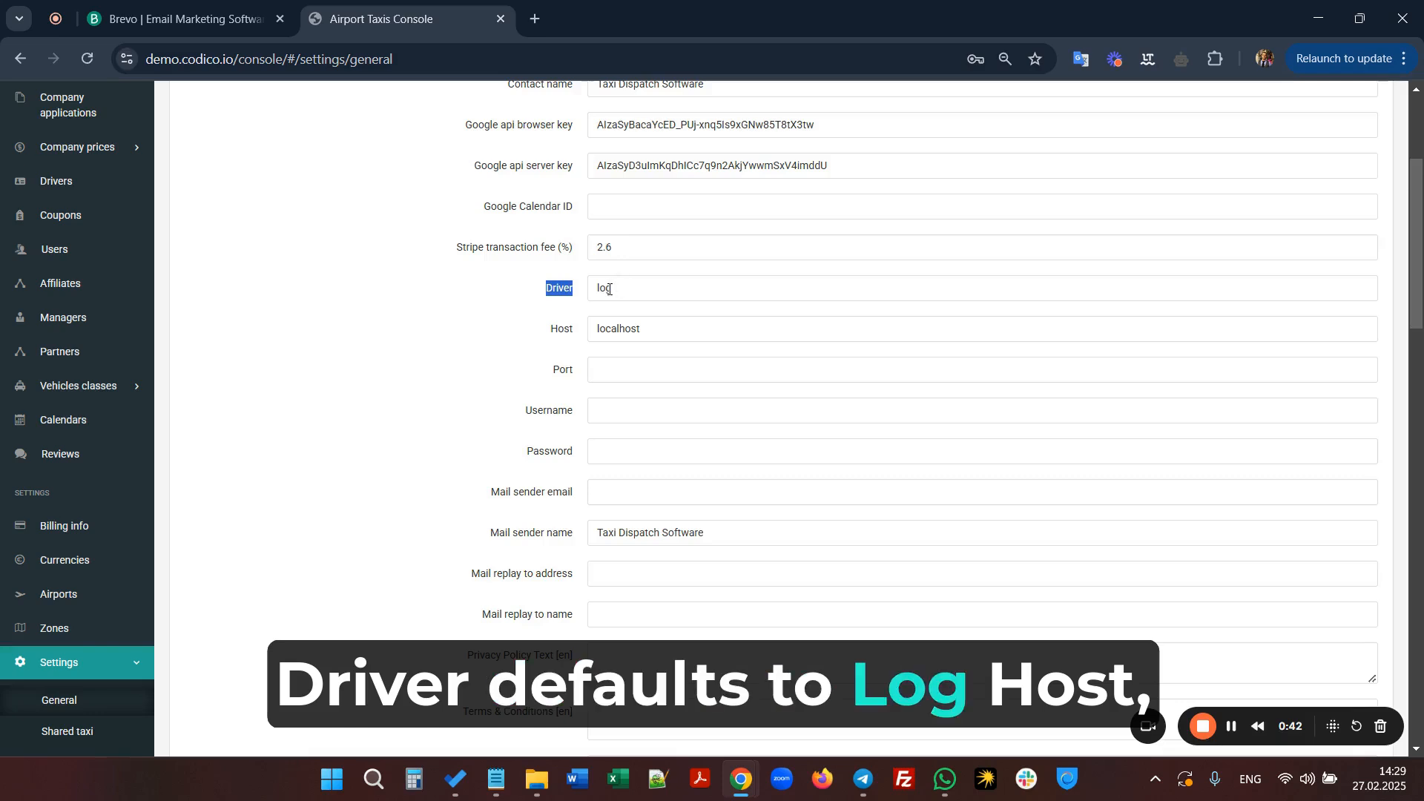
pyautogui.doubleClick(560, 329)
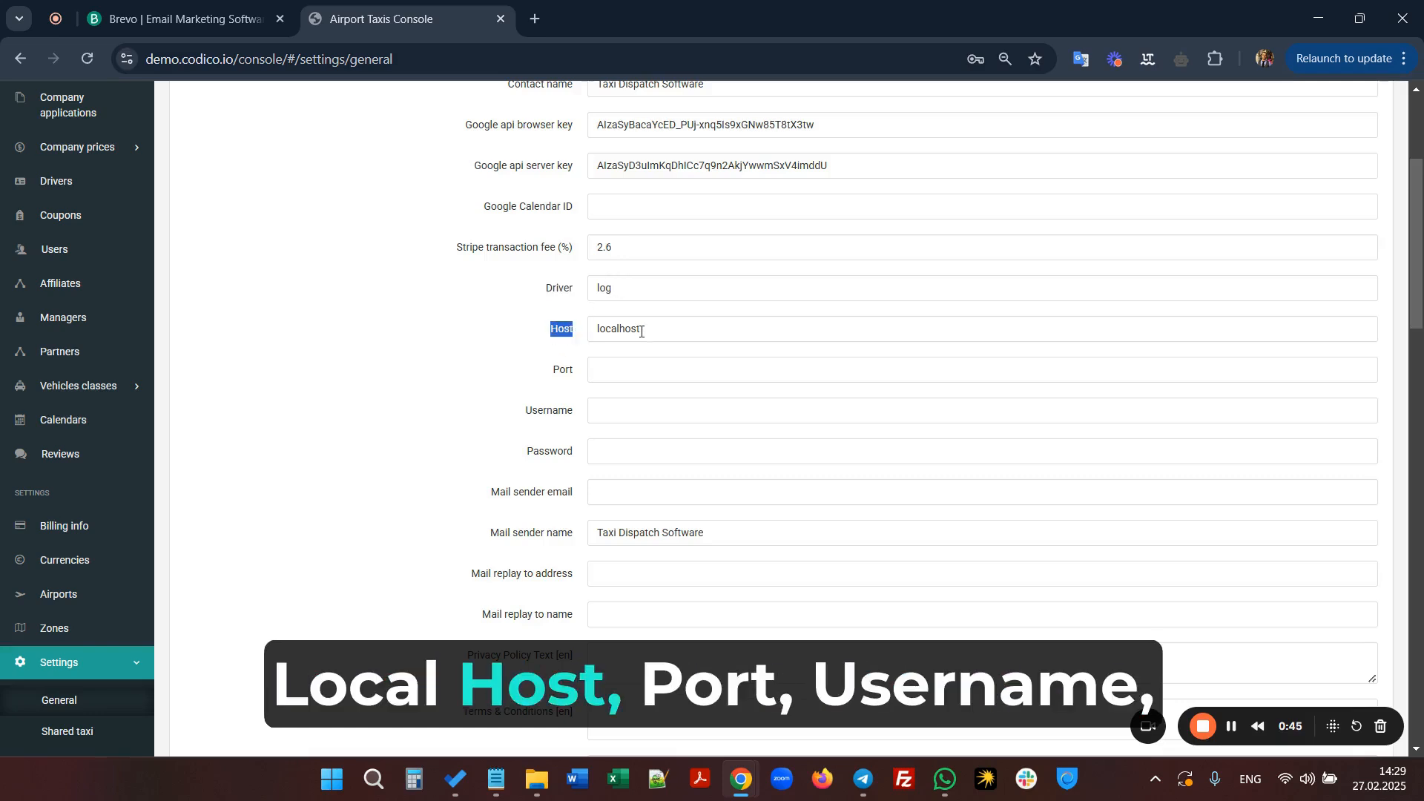
pyautogui.doubleClick(560, 369)
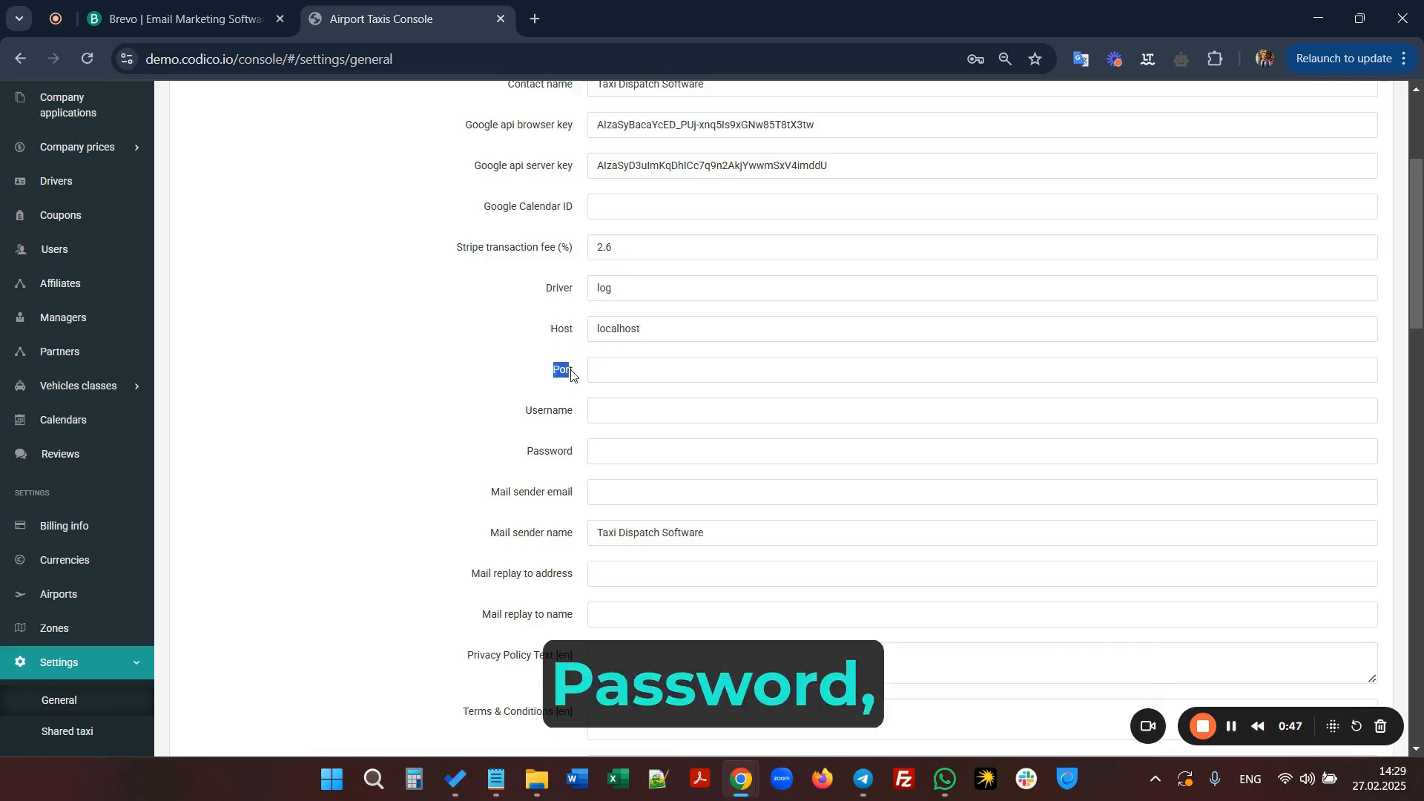
pyautogui.doubleClick(535, 408)
pyautogui.moveTo(539, 451); pyautogui.dragTo(567, 452)
pyautogui.moveTo(492, 495); pyautogui.dragTo(570, 495)
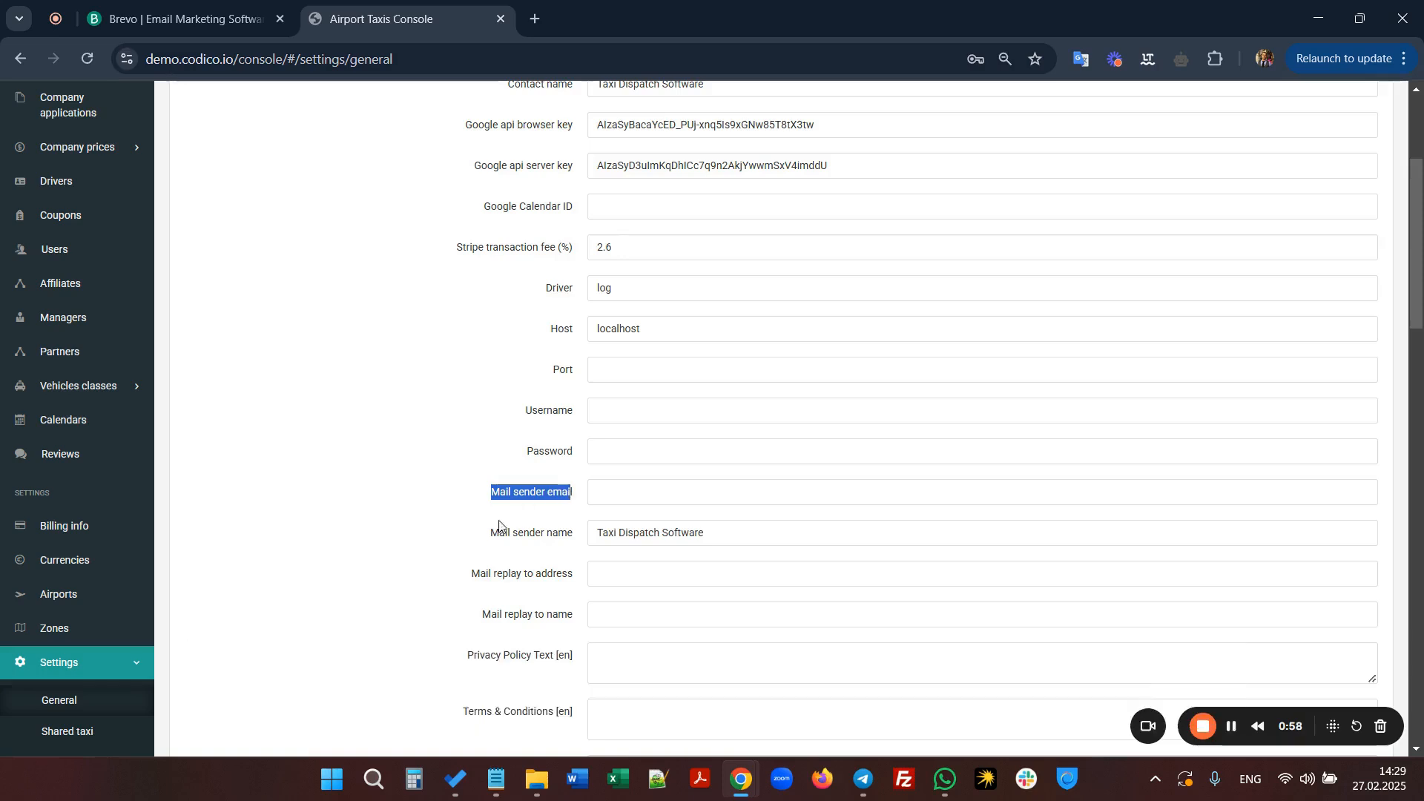
pyautogui.moveTo(489, 533); pyautogui.dragTo(576, 534)
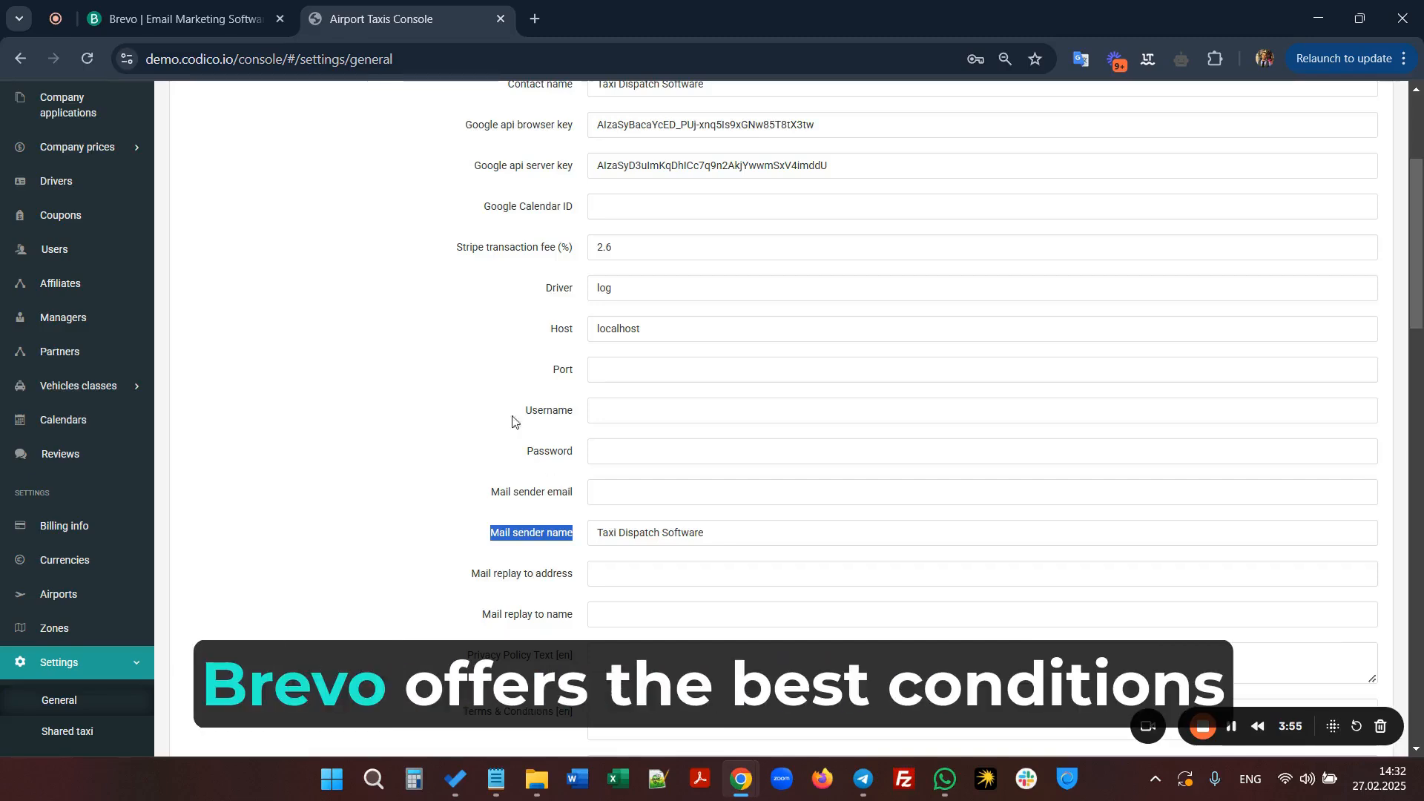
# Step: Switch to the Brevo website and examine its pricing plans, including the Free plan's daily email allowance
pyautogui.click(229, 23)
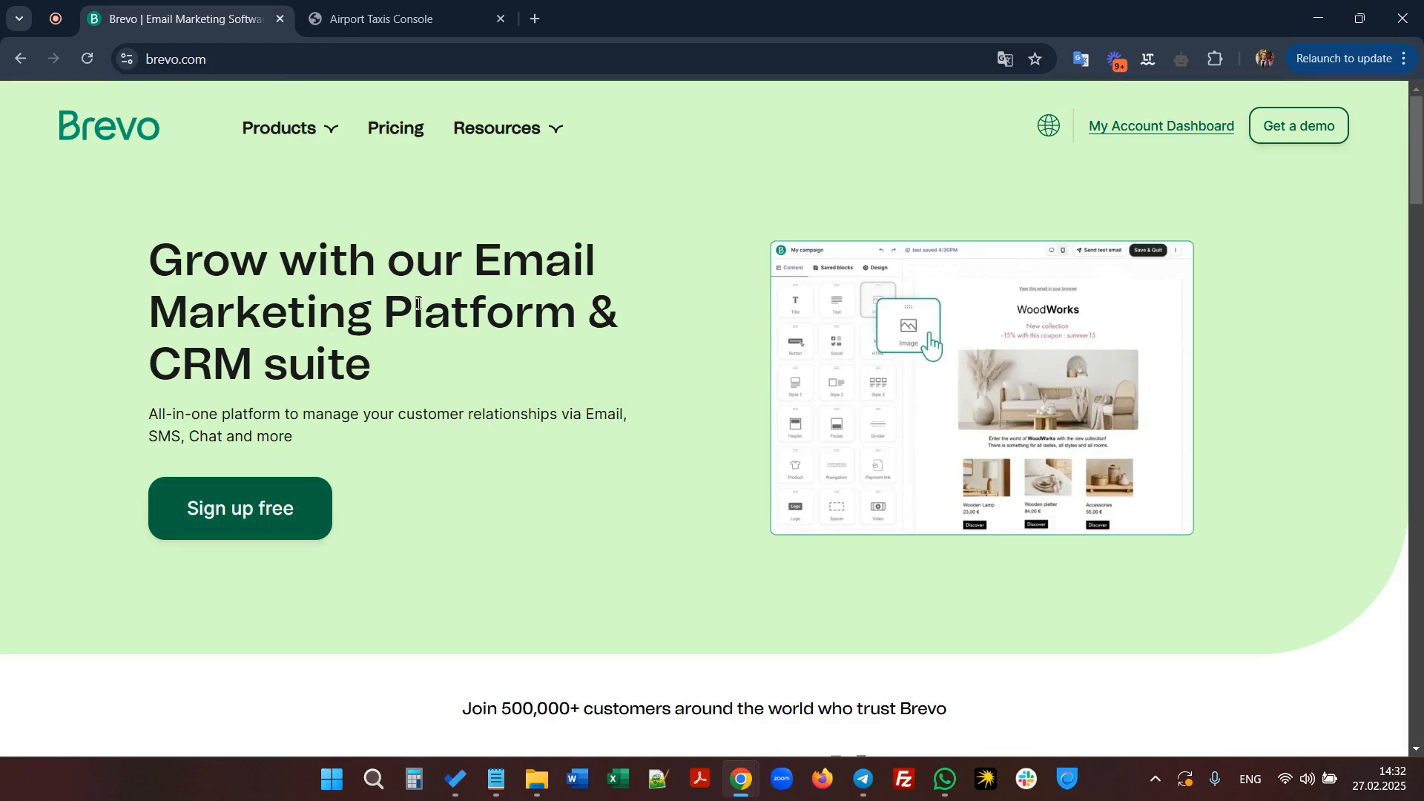
pyautogui.click(396, 128)
pyautogui.scroll(-4, 470, 254)
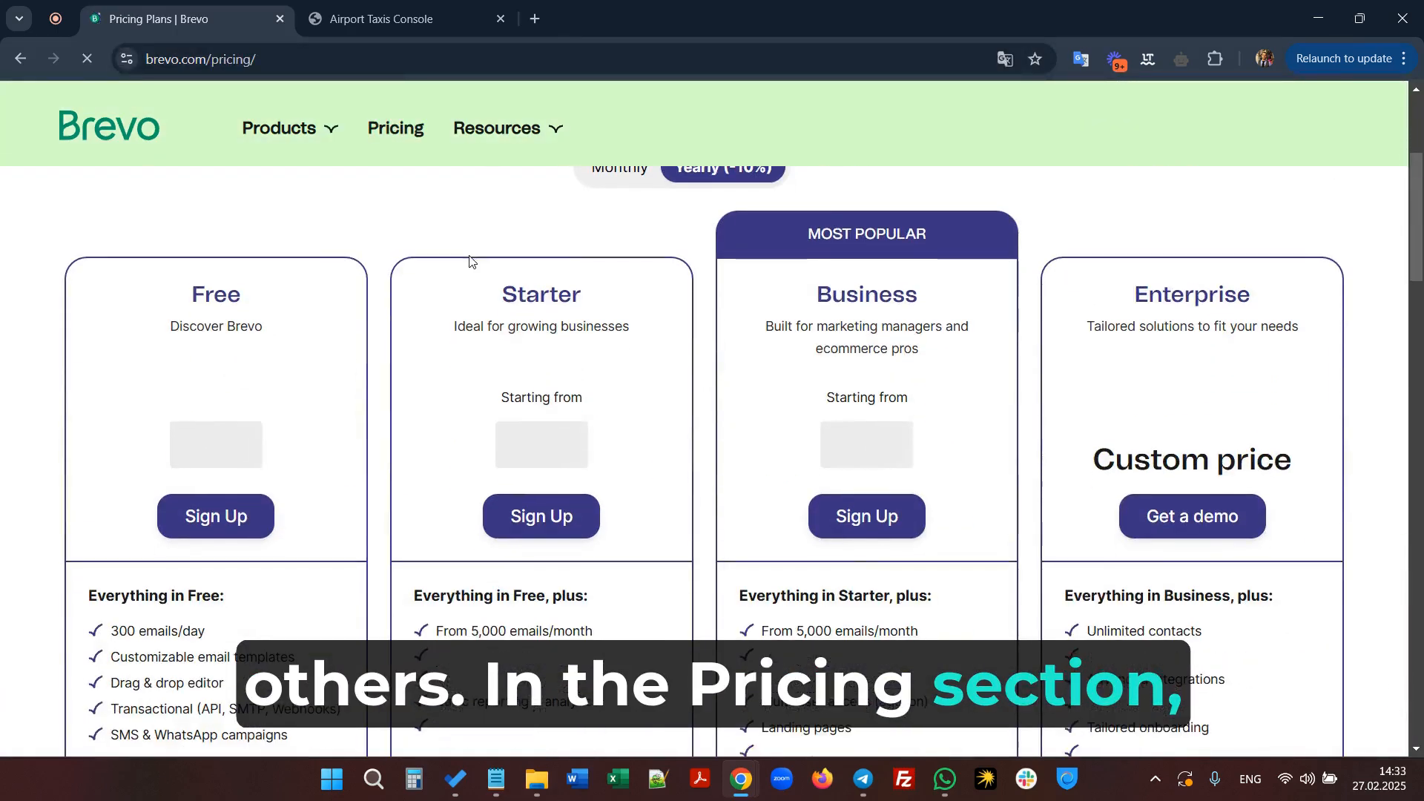
pyautogui.scroll(-2, 185, 415)
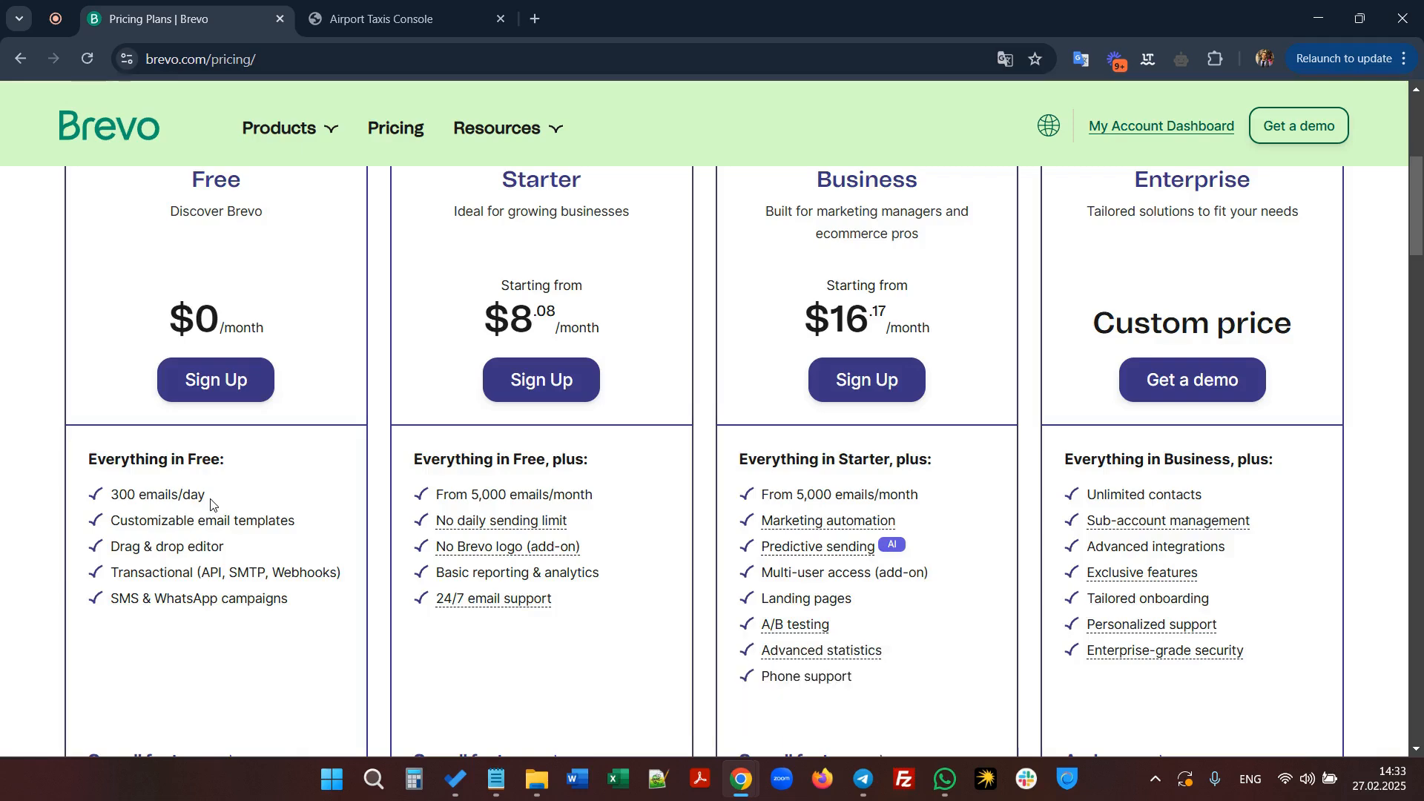
pyautogui.scroll(5, 211, 505)
pyautogui.scroll(1, 213, 502)
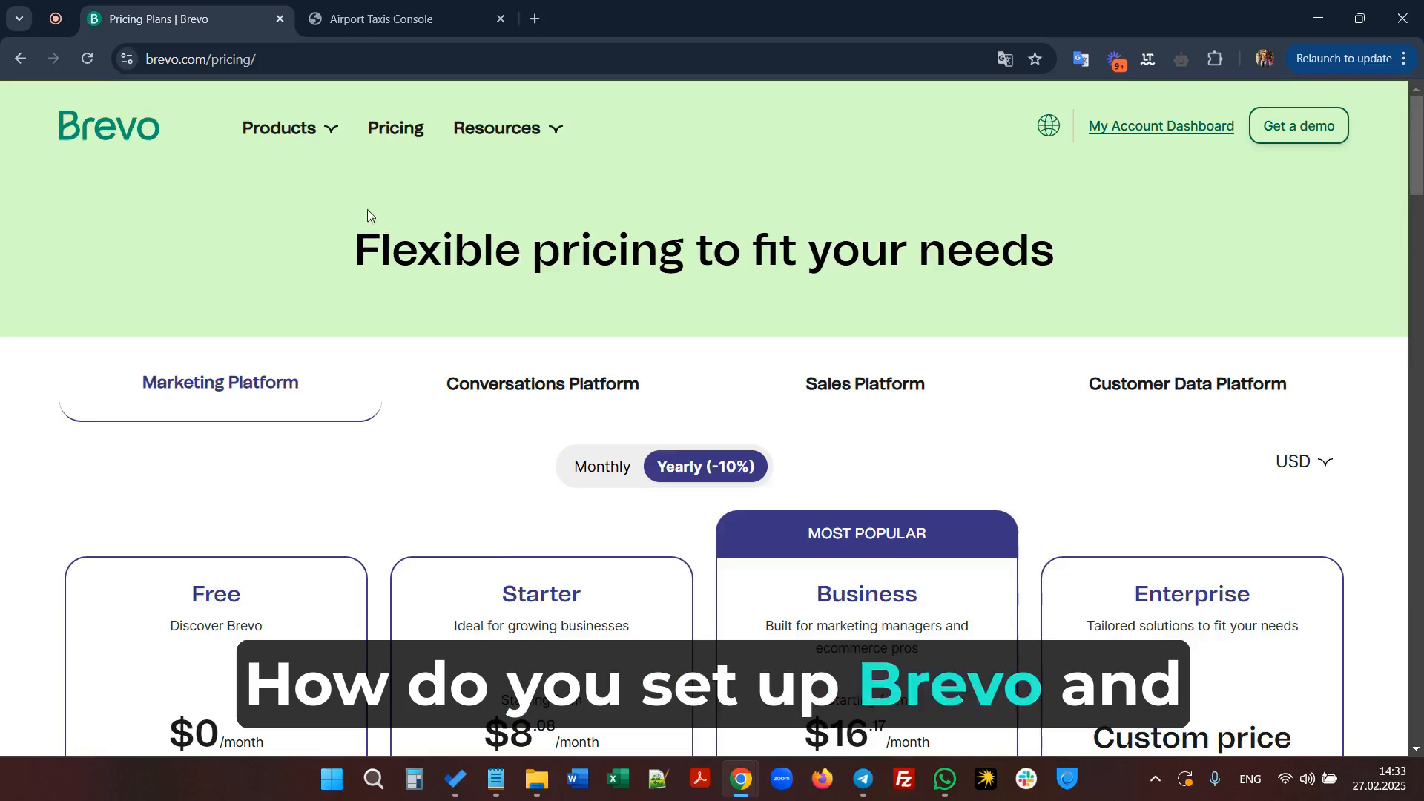
# Step: Open the SMTP & API settings in the Brevo account dashboard and reveal the master password's key value
pyautogui.click(401, 19)
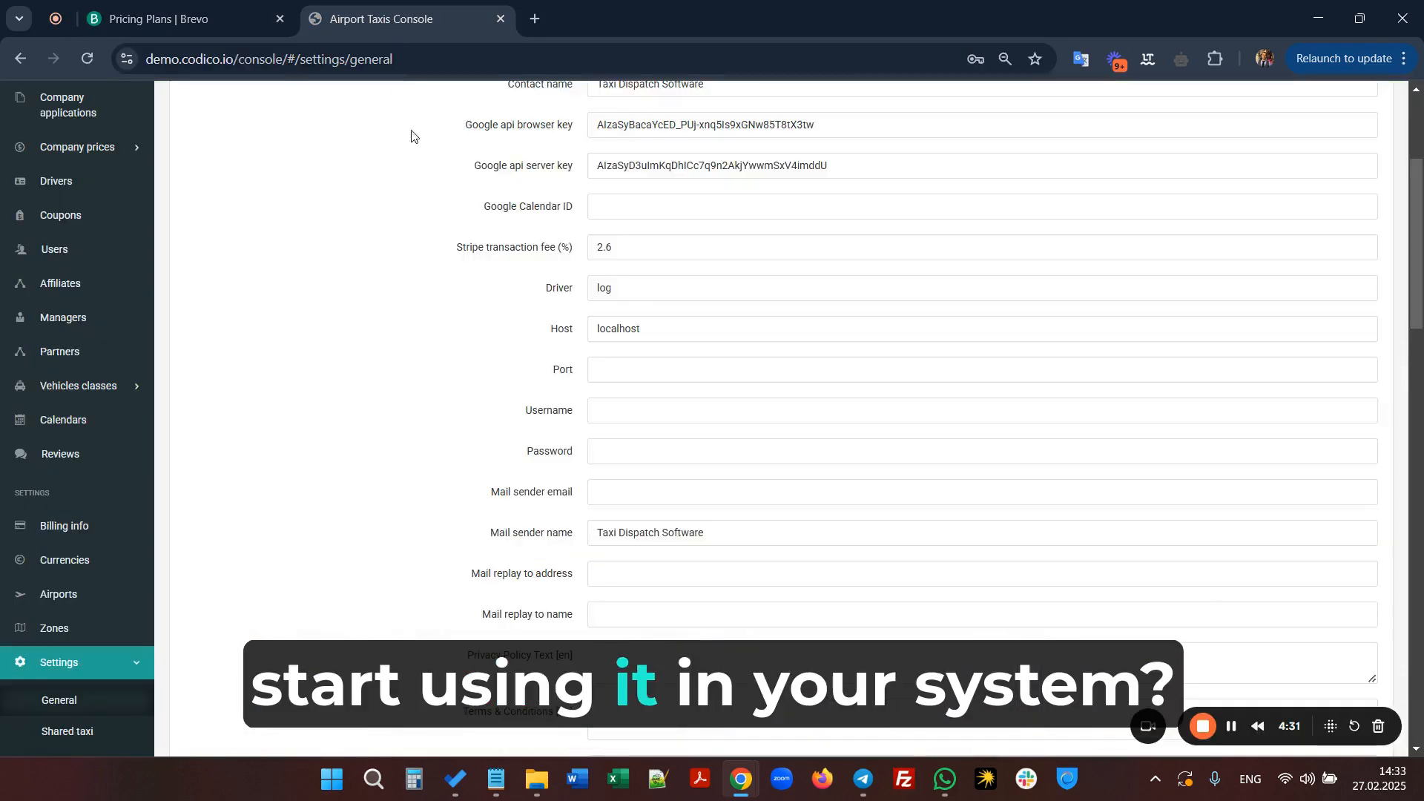
pyautogui.click(220, 20)
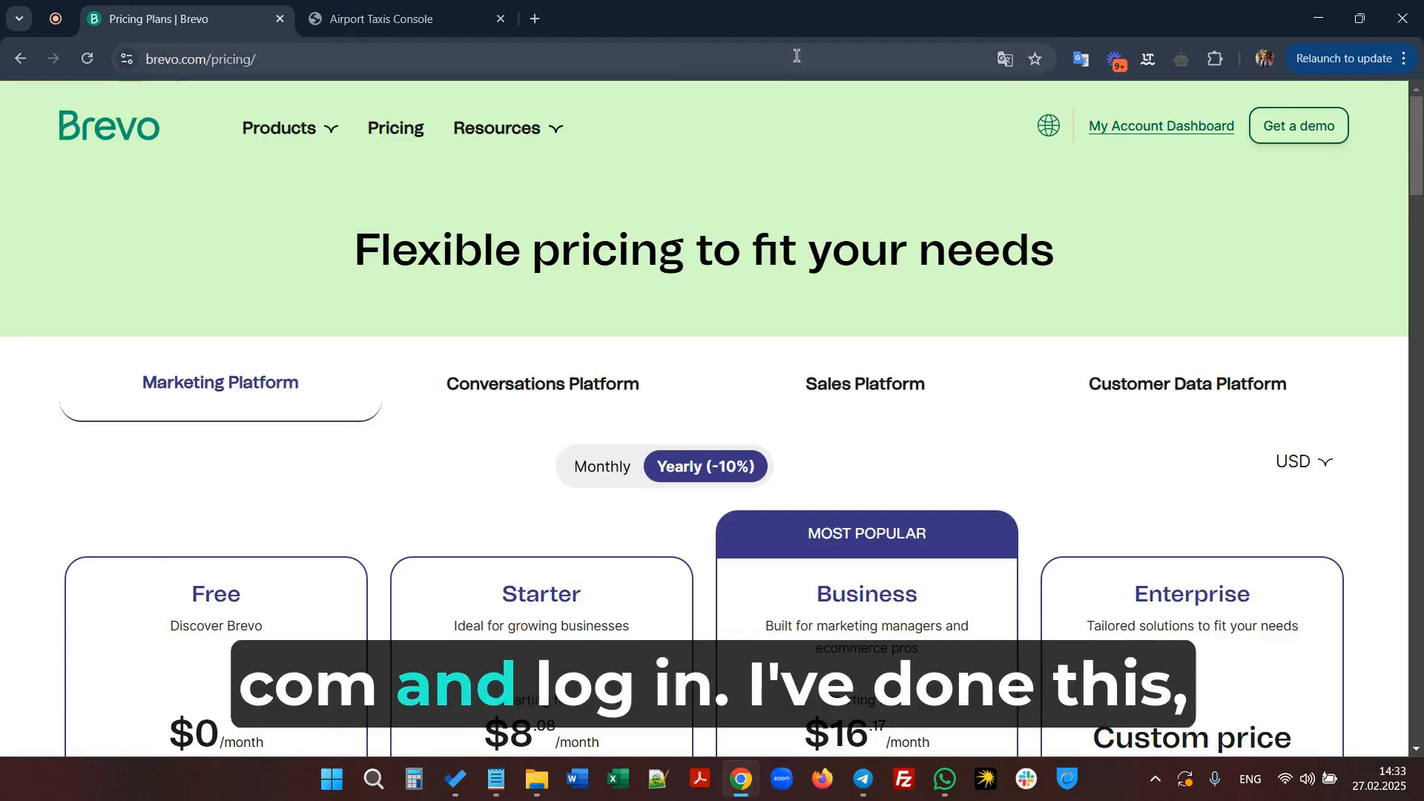
pyautogui.click(1157, 129)
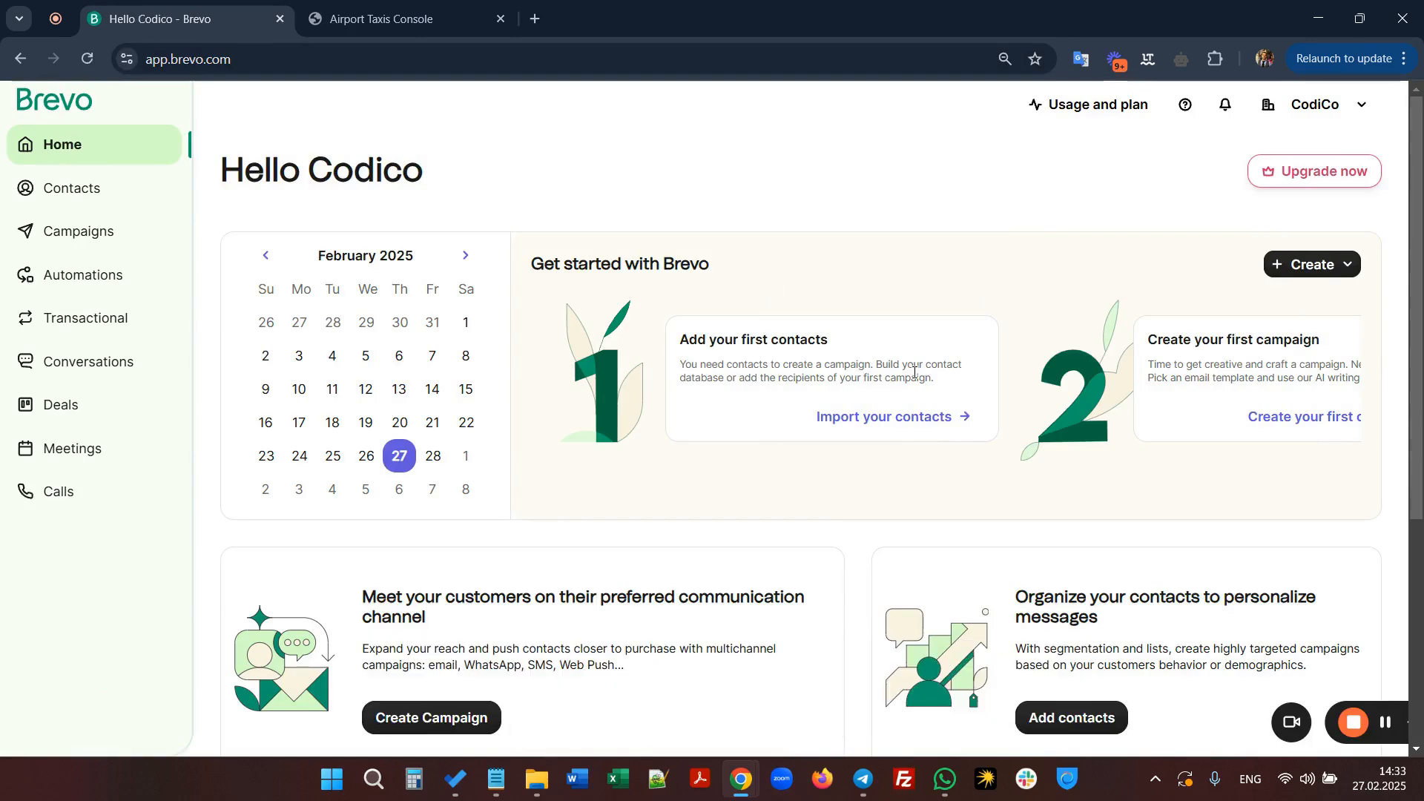
pyautogui.click(1359, 109)
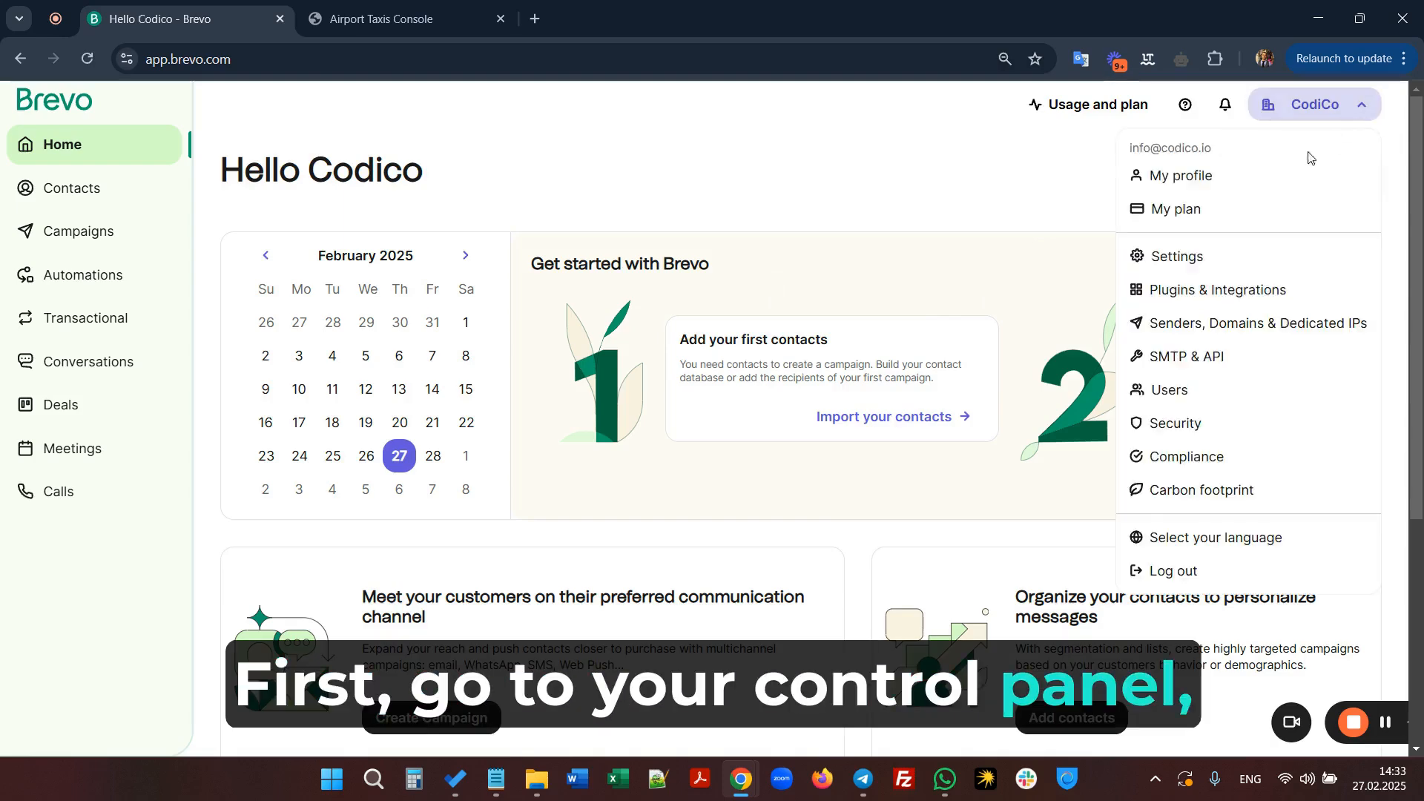
pyautogui.click(1211, 358)
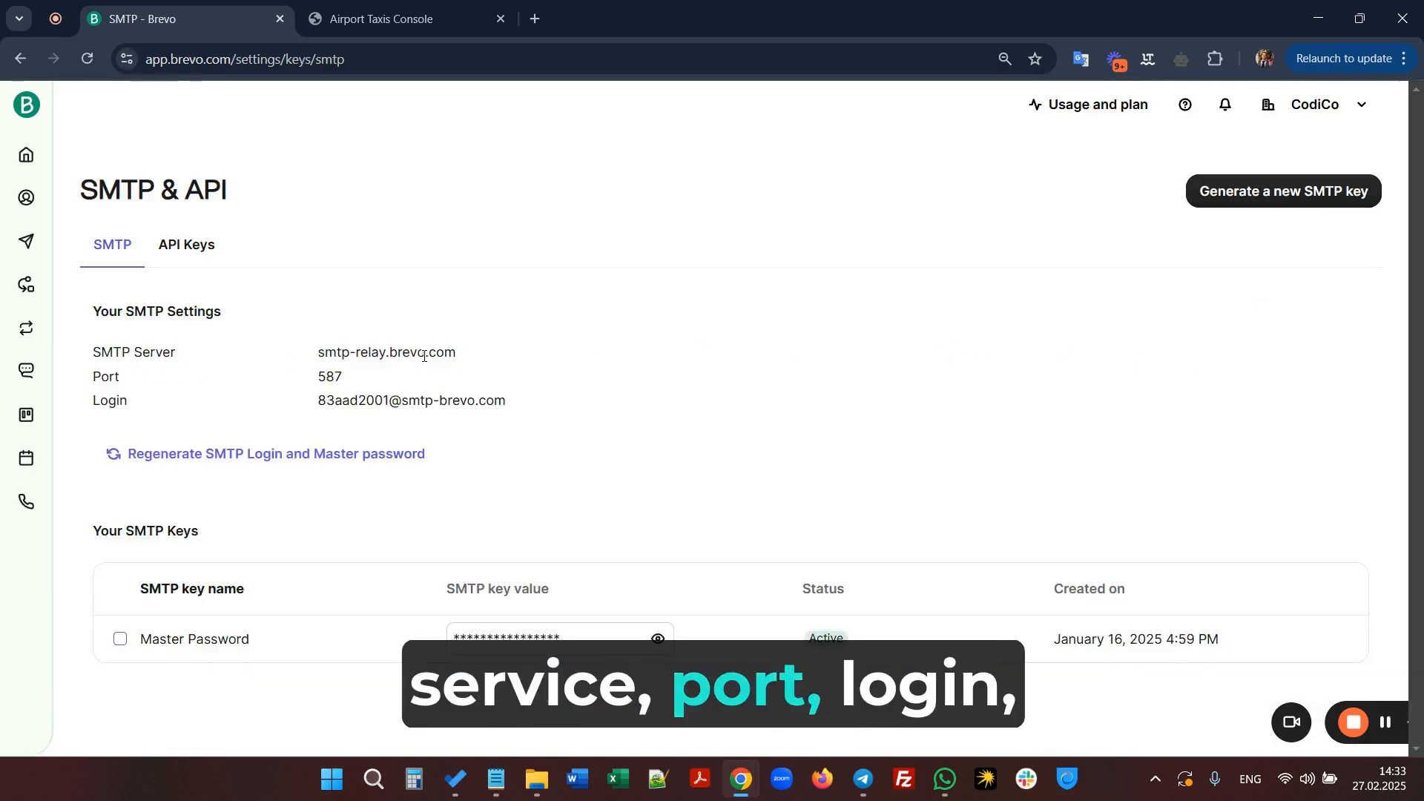
pyautogui.moveTo(432, 406); pyautogui.dragTo(504, 400)
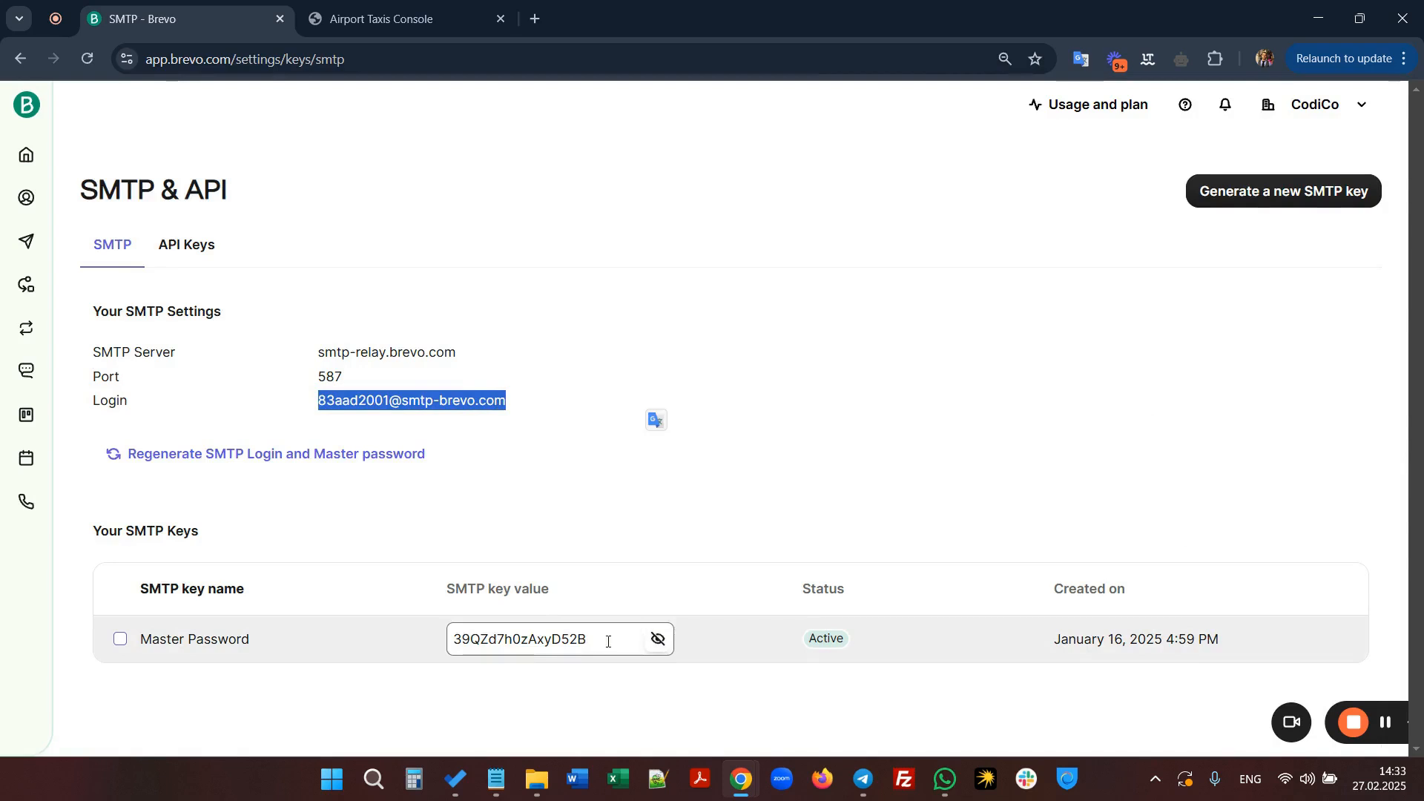
# Step: Copy the SMTP server smtp-relay.brevo.com from Brevo and put it in the Airport Taxis Console's Host field, replacing the existing entry
pyautogui.moveTo(309, 356); pyautogui.dragTo(453, 355)
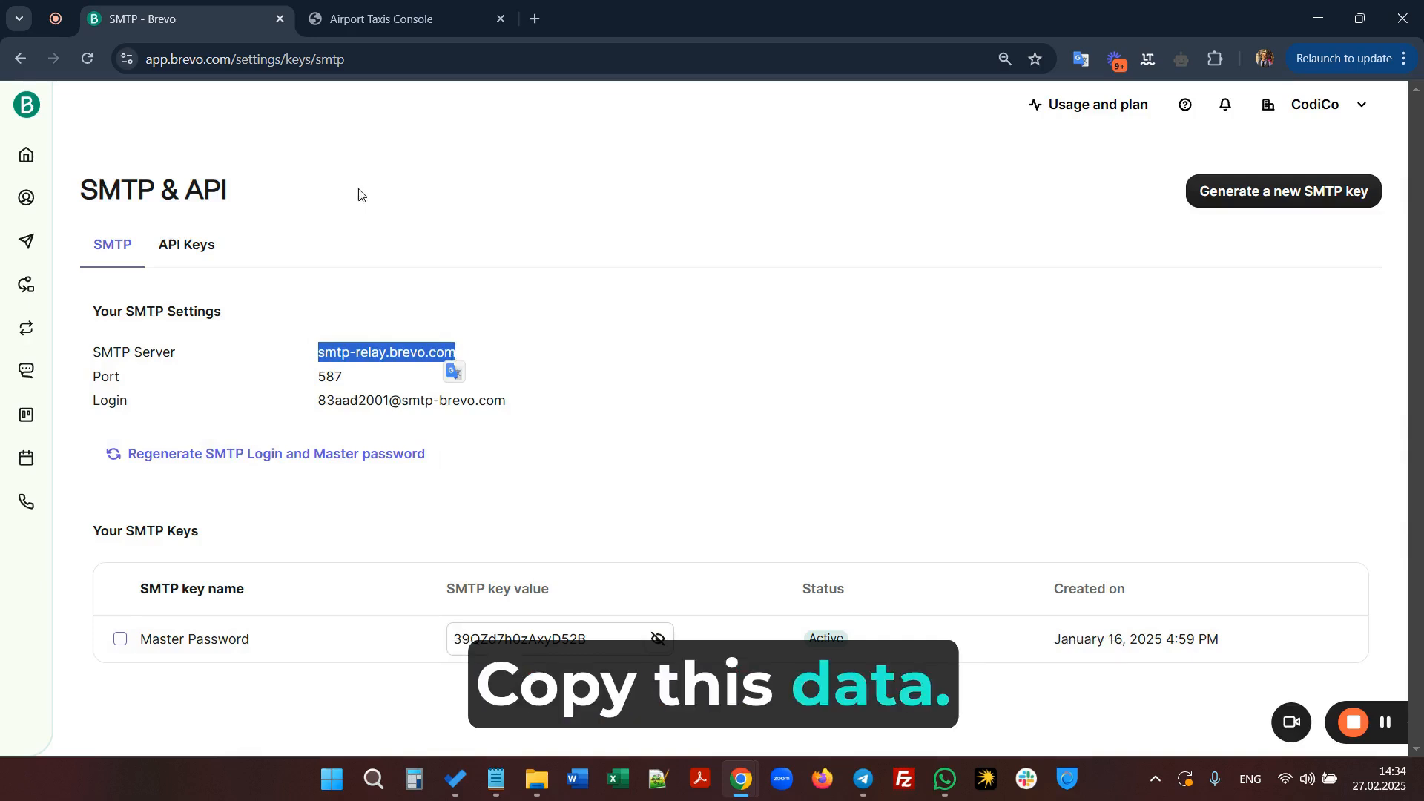
pyautogui.rightClick(390, 347)
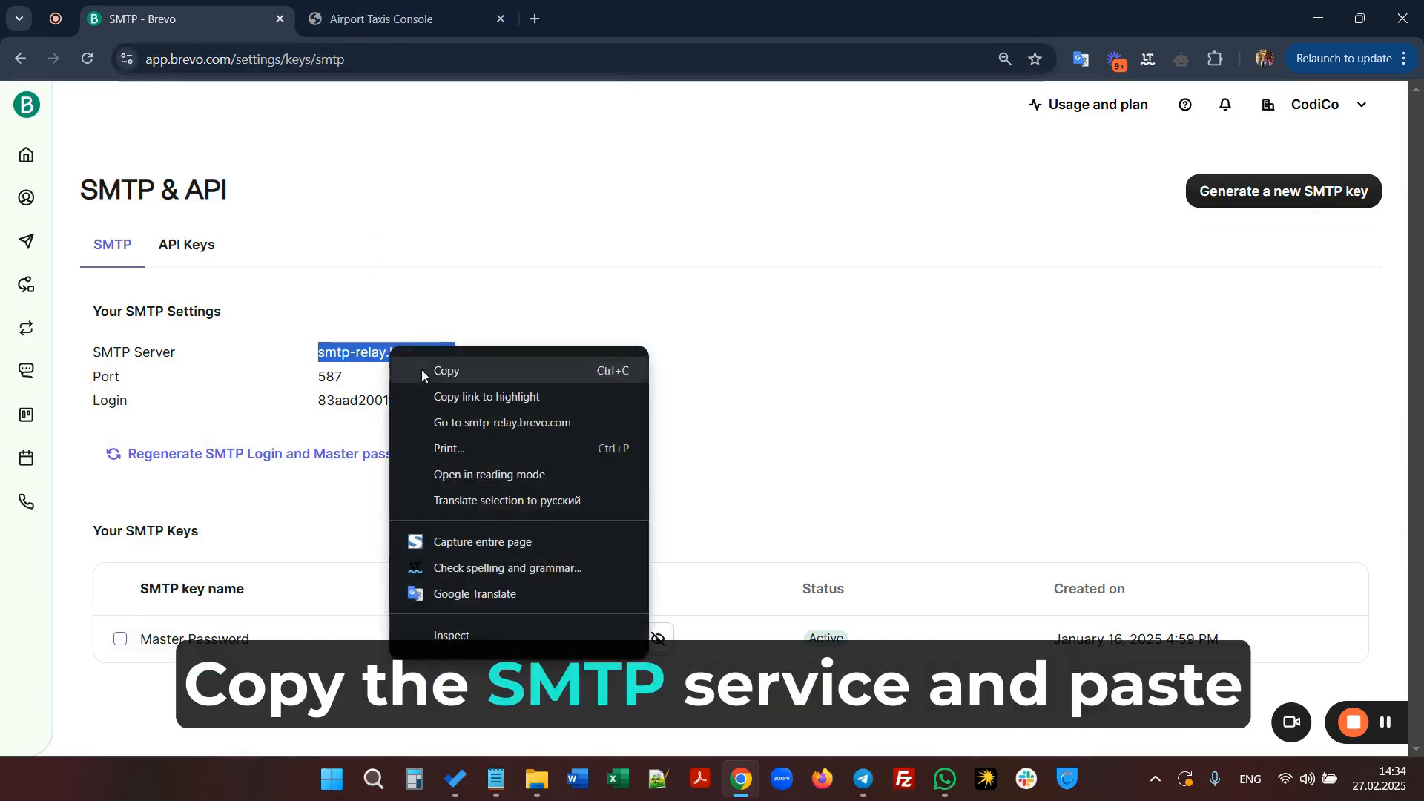
pyautogui.click(464, 371)
pyautogui.click(393, 19)
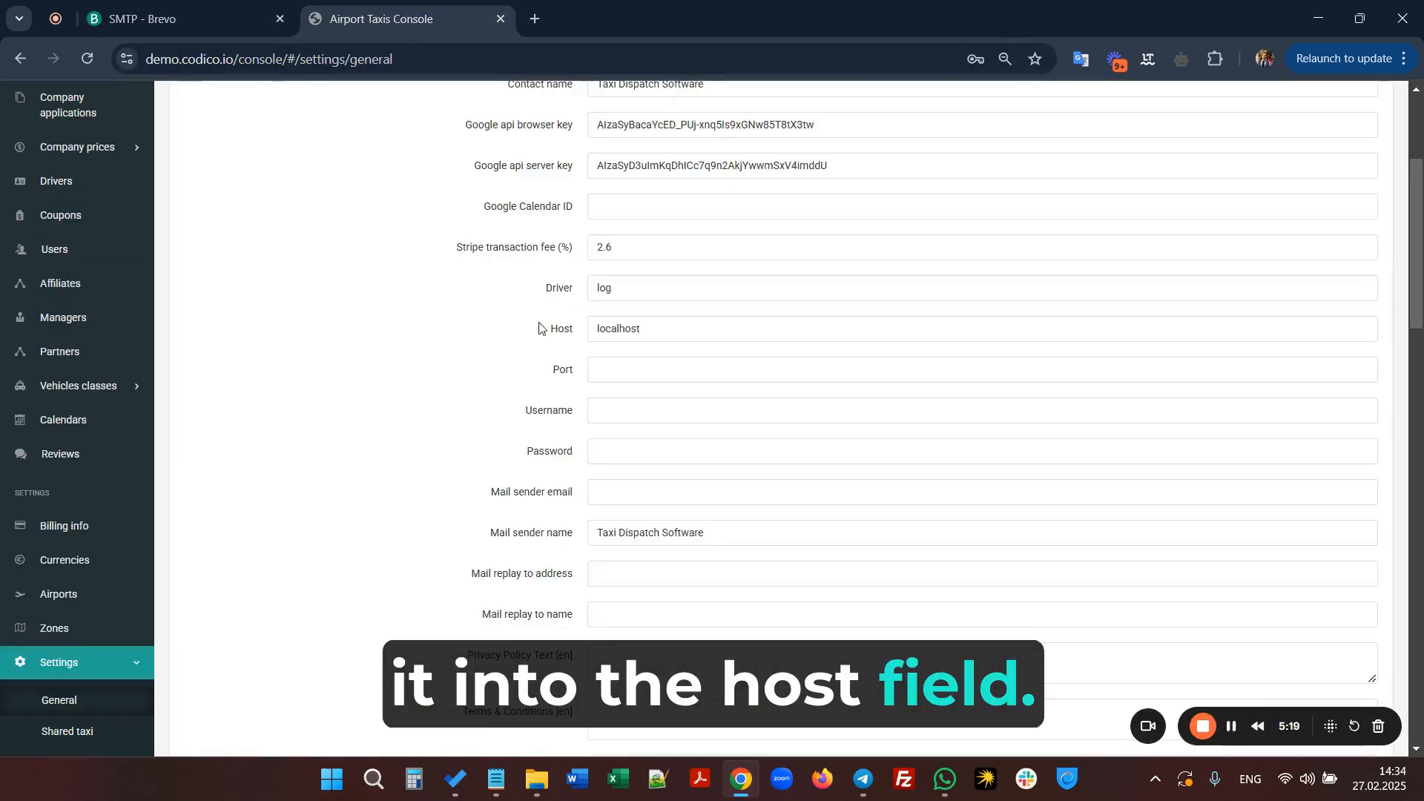
pyautogui.moveTo(665, 331); pyautogui.dragTo(592, 331)
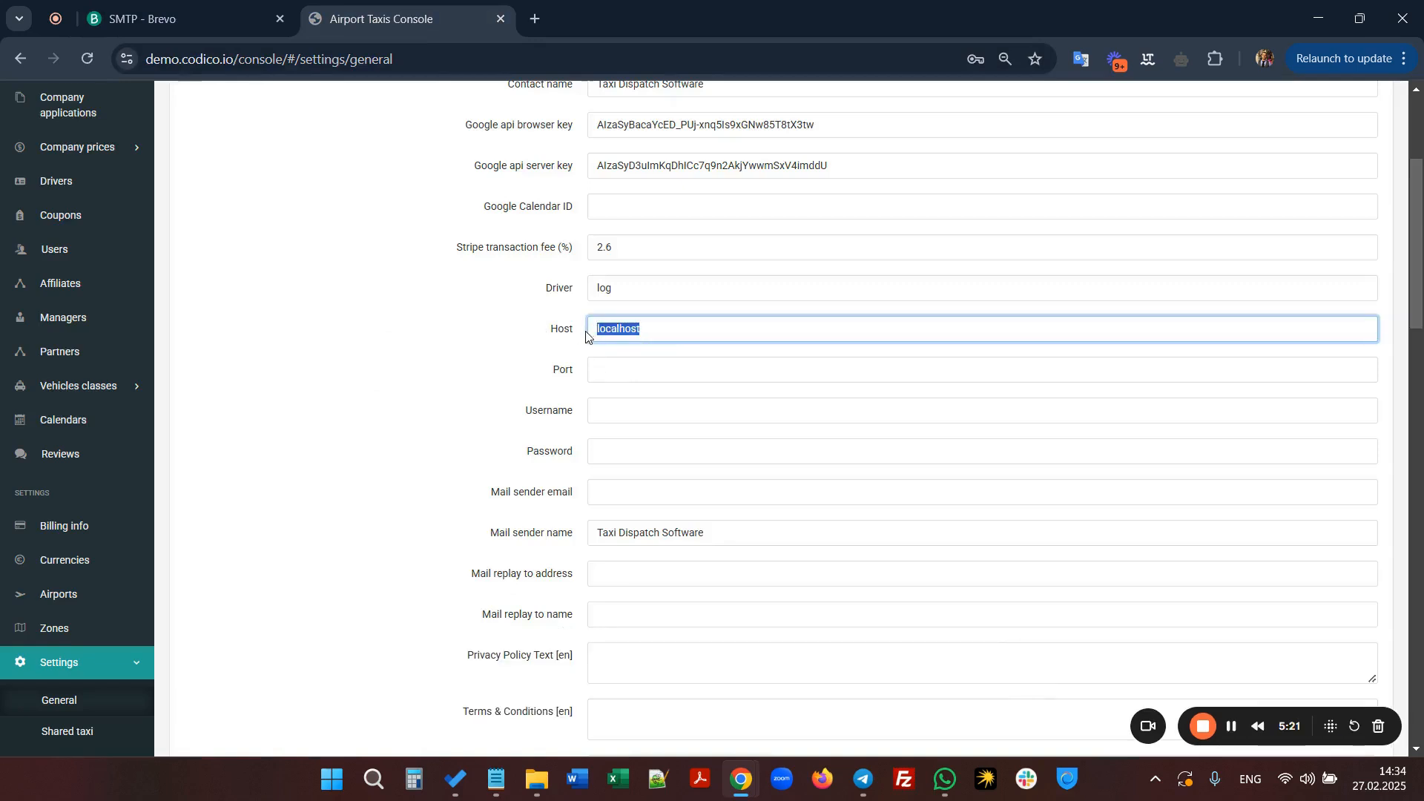
# Step: Copy the SMTP port 587 from Brevo into the Port field of the Airport Taxis Console's general settings
pyautogui.click(255, 24)
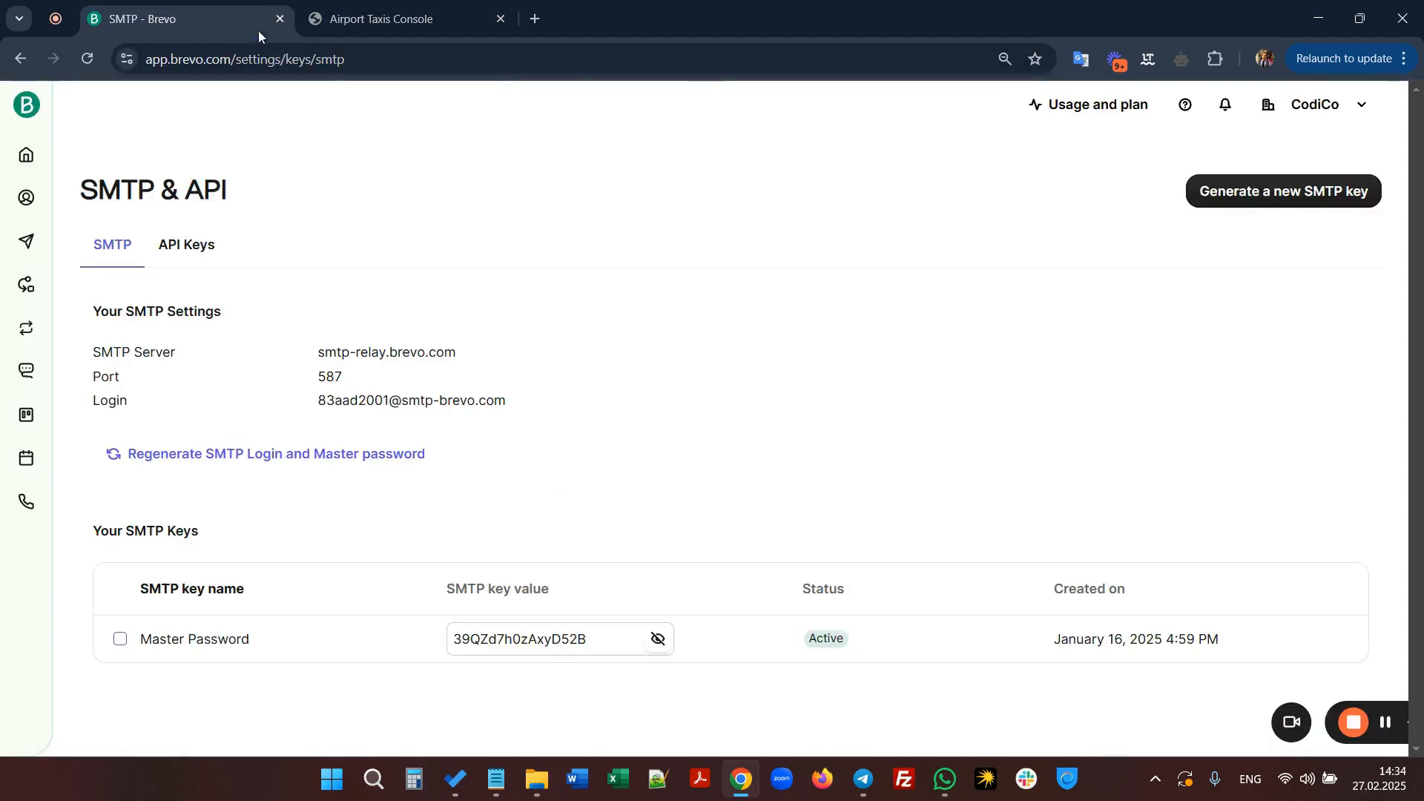
pyautogui.rightClick(324, 376)
pyautogui.click(303, 380)
pyautogui.rightClick(334, 376)
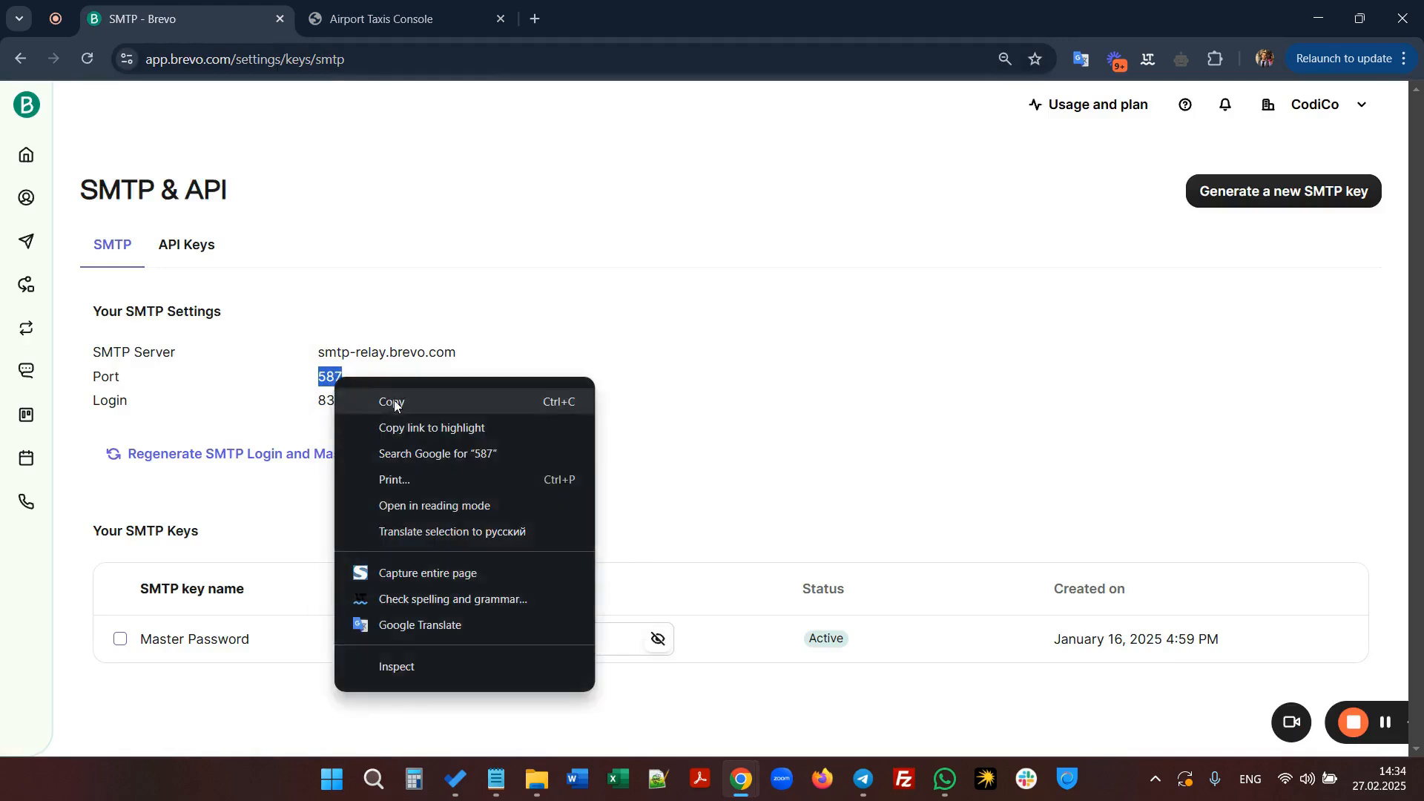
pyautogui.click(394, 399)
pyautogui.click(400, 21)
pyautogui.click(626, 370)
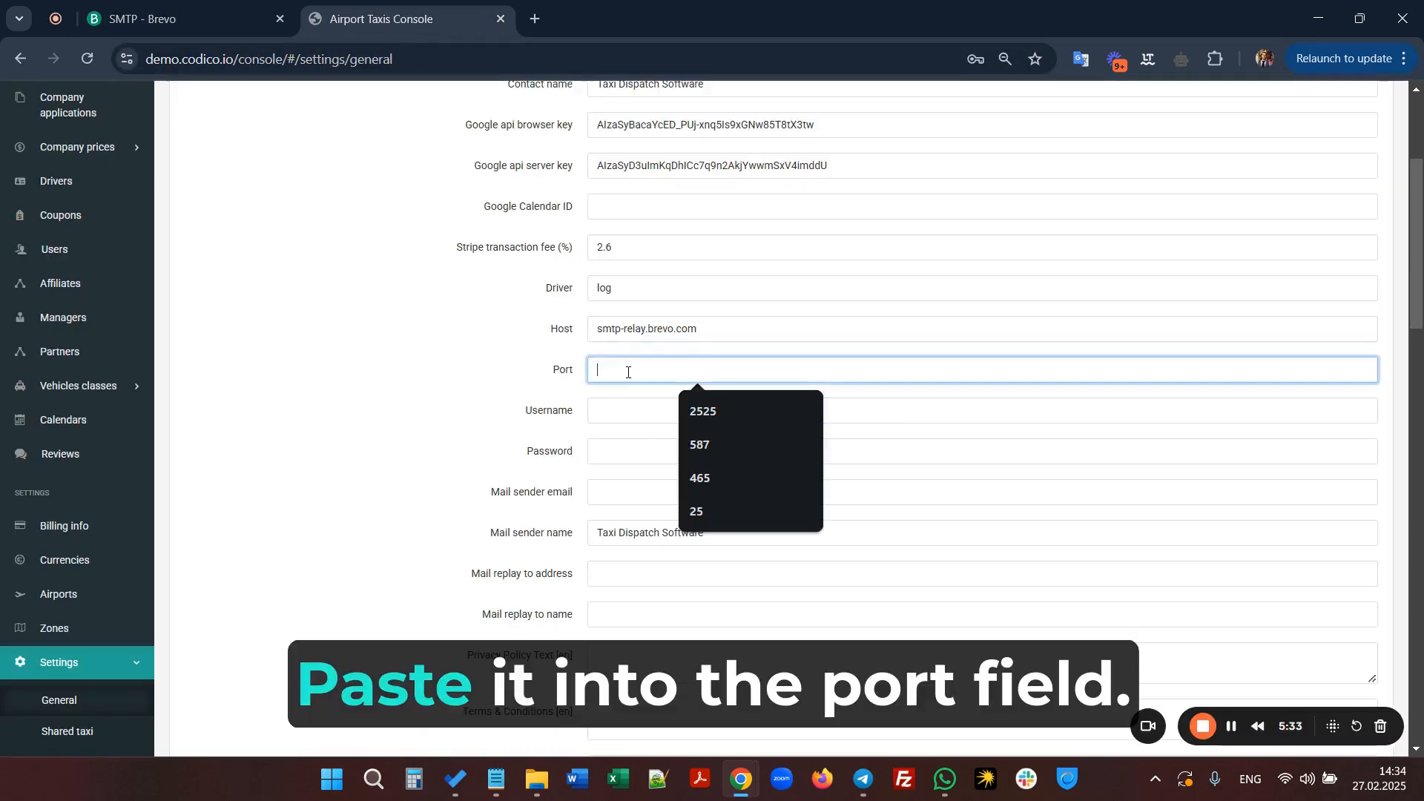
pyautogui.hotkey('ctrl', 'v')
# Step: Copy the SMTP login from Brevo into the Username field of the Airport Taxis Console's general settings
pyautogui.click(216, 18)
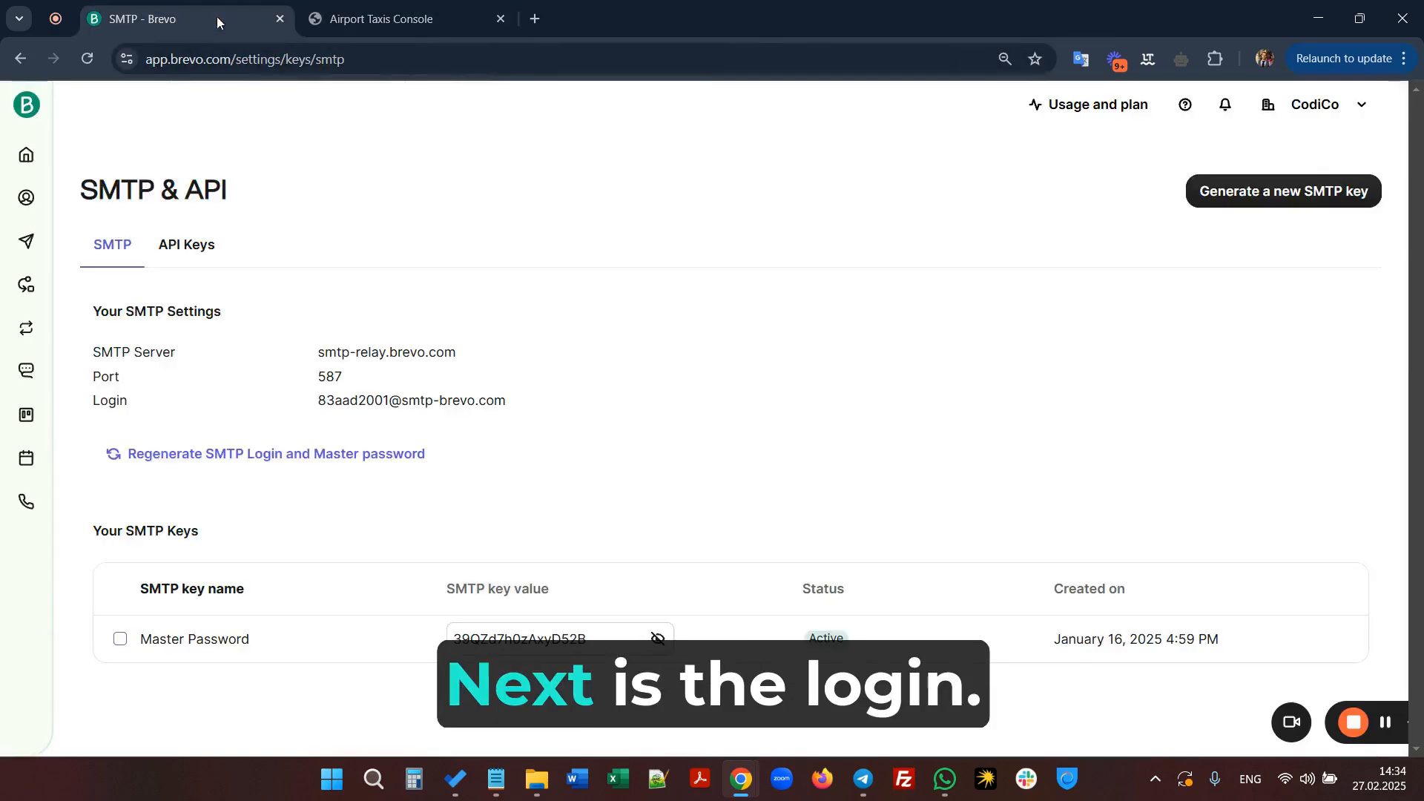
pyautogui.moveTo(318, 401); pyautogui.dragTo(504, 409)
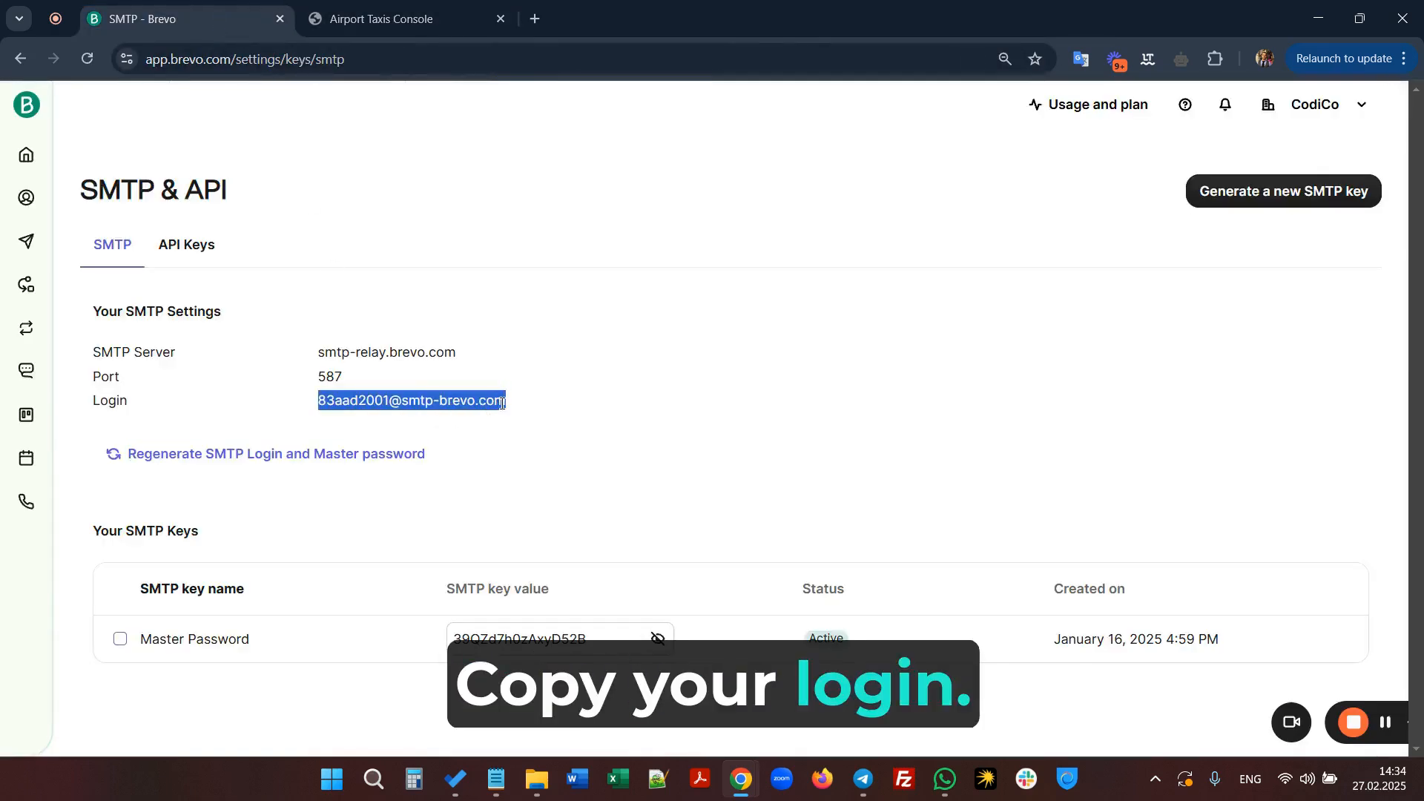
pyautogui.rightClick(466, 399)
pyautogui.click(520, 419)
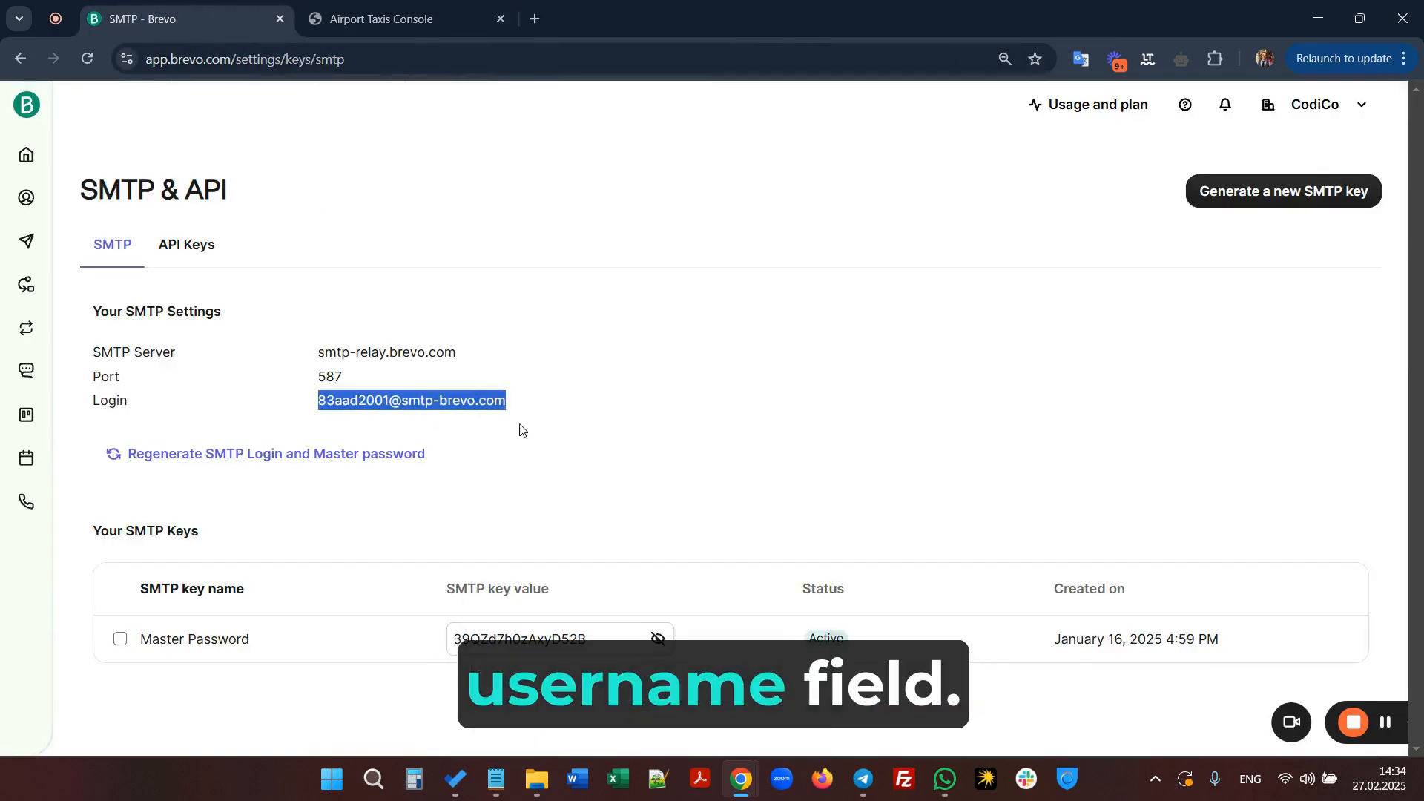
pyautogui.click(414, 18)
pyautogui.rightClick(632, 415)
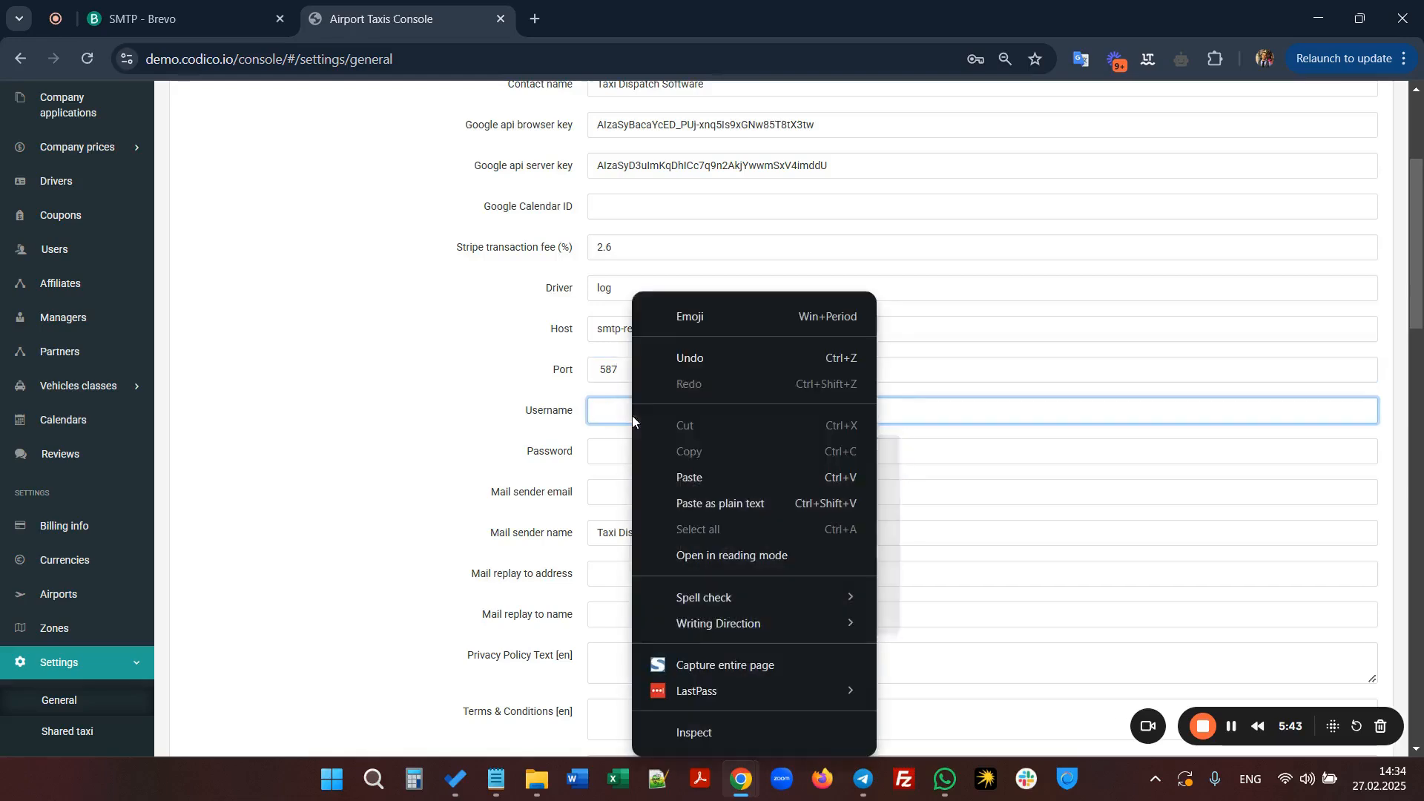
pyautogui.click(687, 478)
# Step: Copy the master password's SMTP key value from Brevo into the Password field of the Airport Taxis Console's general settings
pyautogui.click(215, 20)
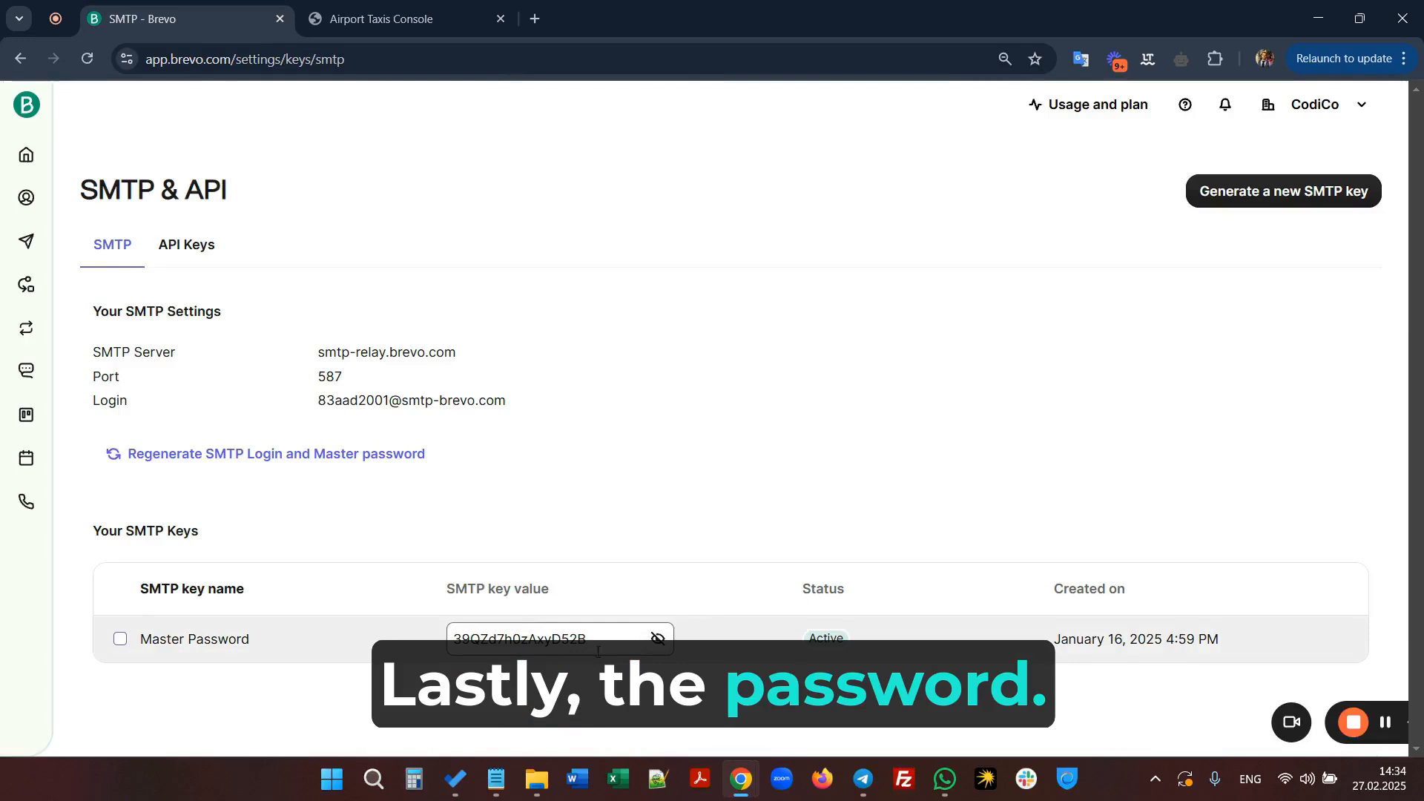
pyautogui.doubleClick(595, 651)
pyautogui.moveTo(595, 652); pyautogui.dragTo(550, 638)
pyautogui.rightClick(510, 647)
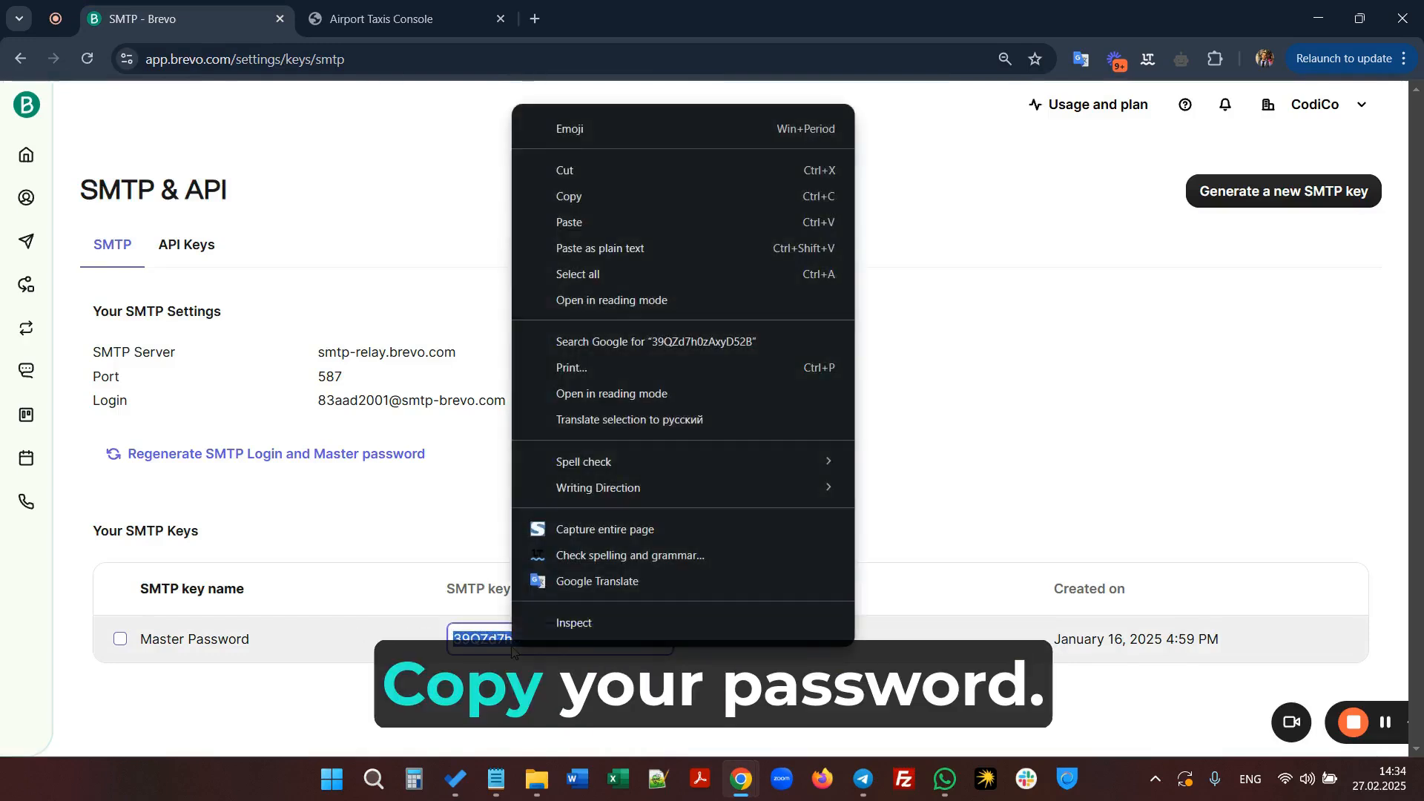
pyautogui.click(585, 196)
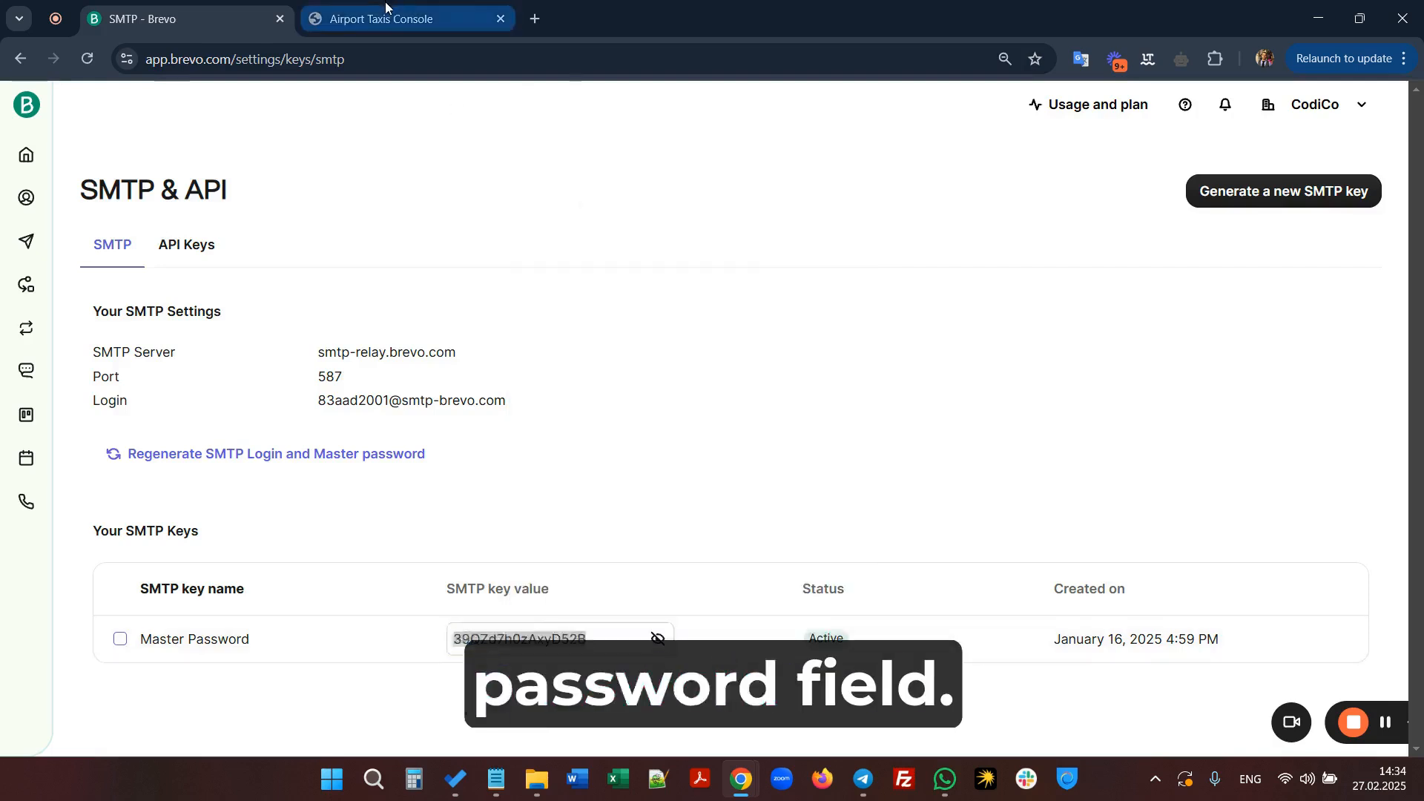
pyautogui.click(381, 19)
pyautogui.click(623, 453)
pyautogui.hotkey('ctrl', 'v')
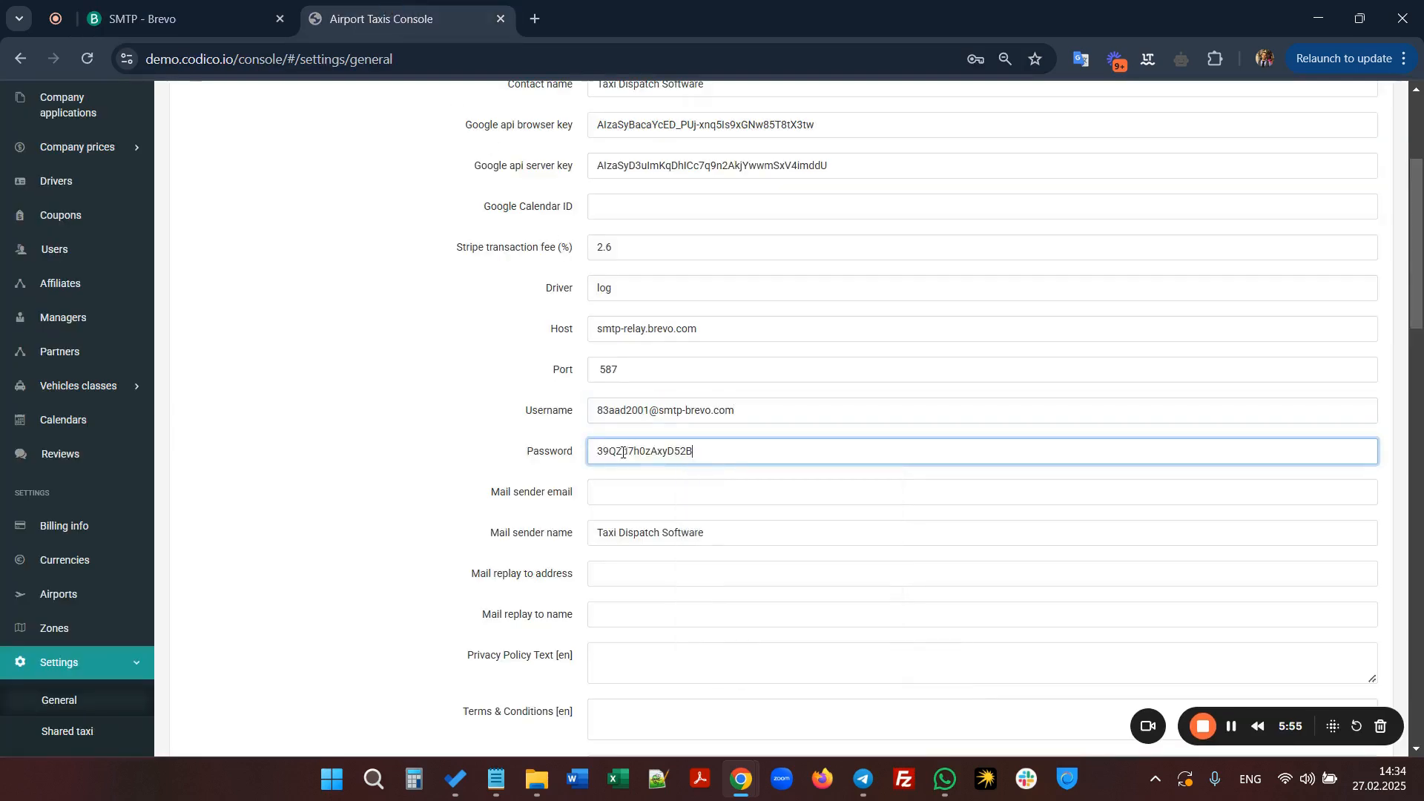
pyautogui.click(440, 438)
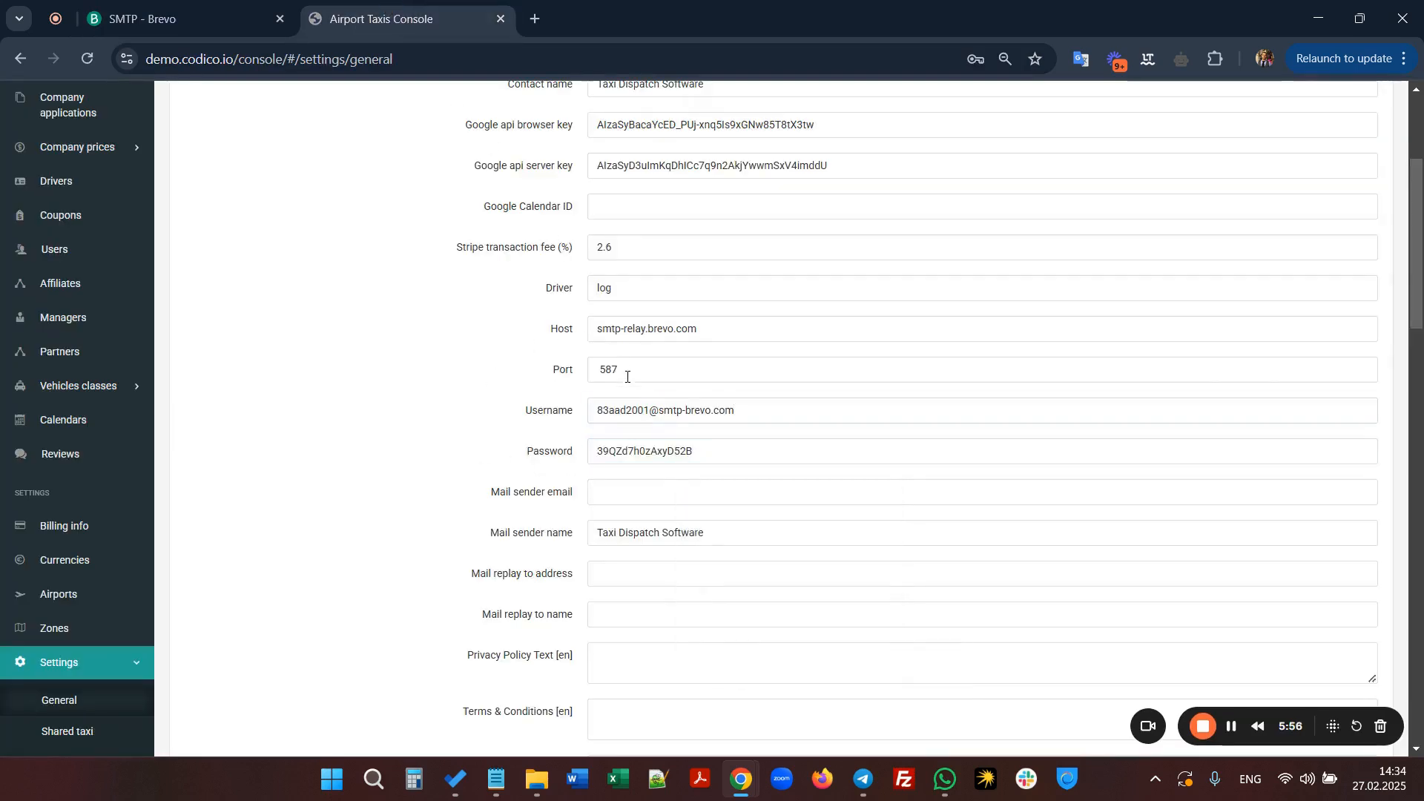
# Step: Recheck the SMTP details in Brevo, and save the Airport Taxis Console's general settings
pyautogui.click(224, 18)
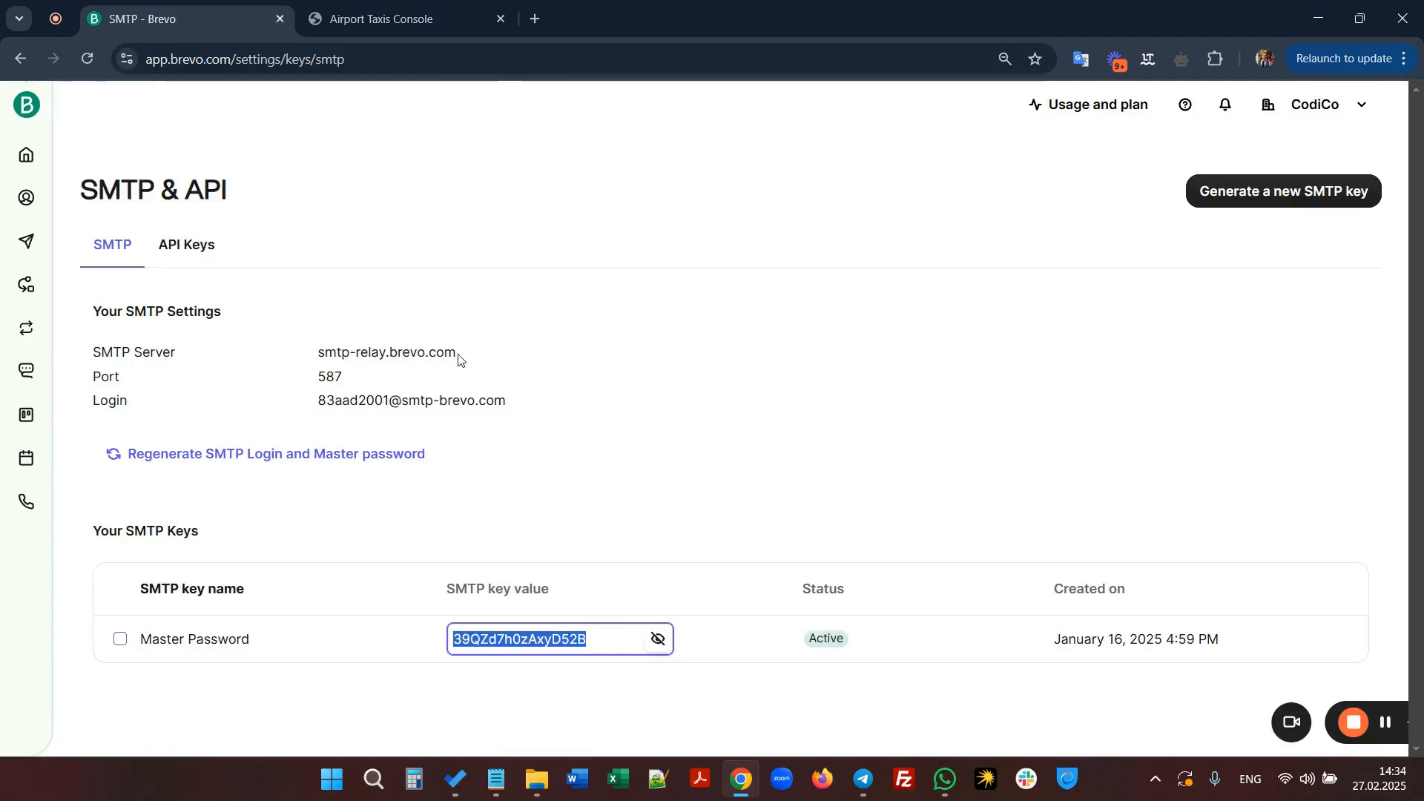
pyautogui.click(393, 19)
pyautogui.scroll(-8, 422, 454)
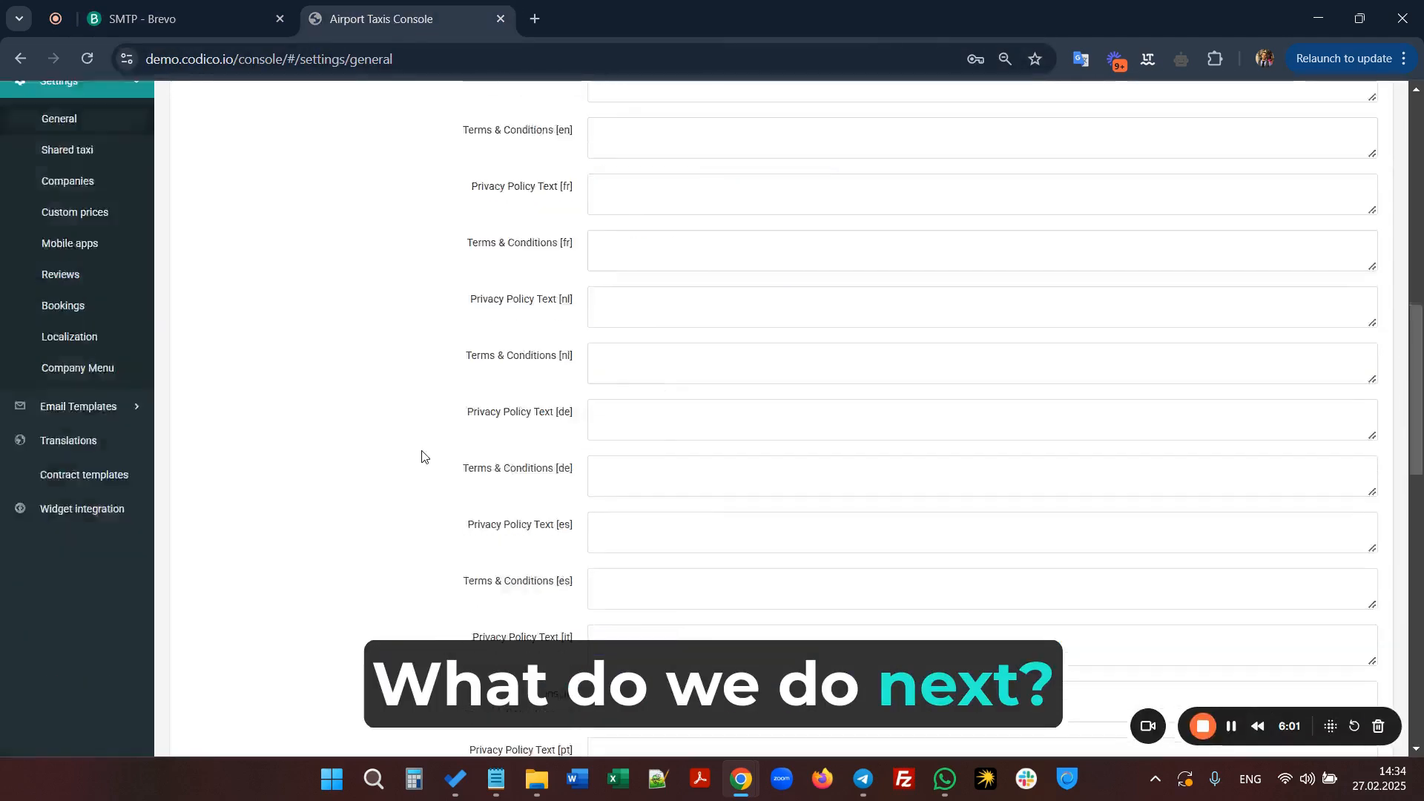
pyautogui.scroll(-5, 423, 456)
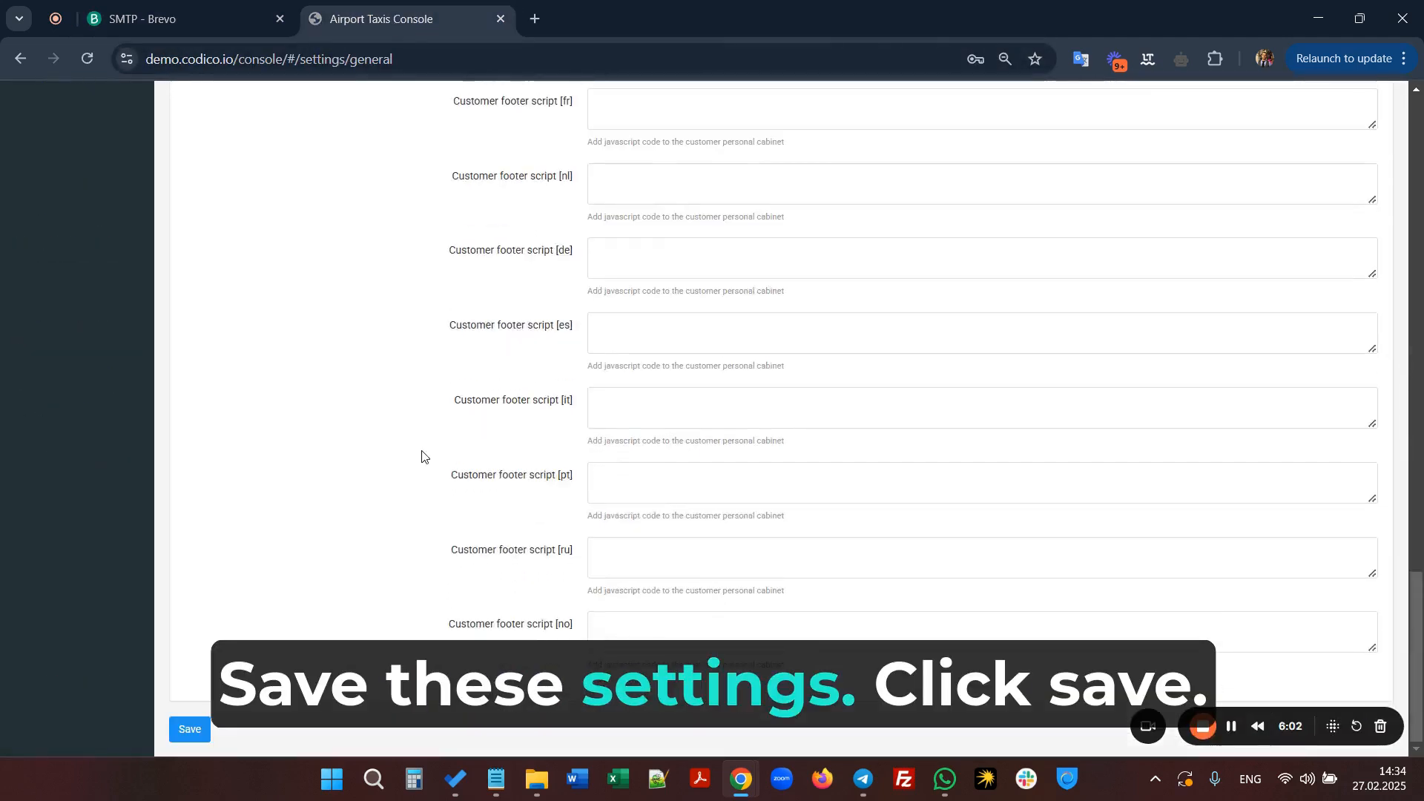
pyautogui.click(189, 729)
# Step: Find the mail sender fields in the console settings, and open the Senders, Domains & Dedicated IPs page in Brevo
pyautogui.scroll(7, 349, 413)
pyautogui.scroll(10, 349, 413)
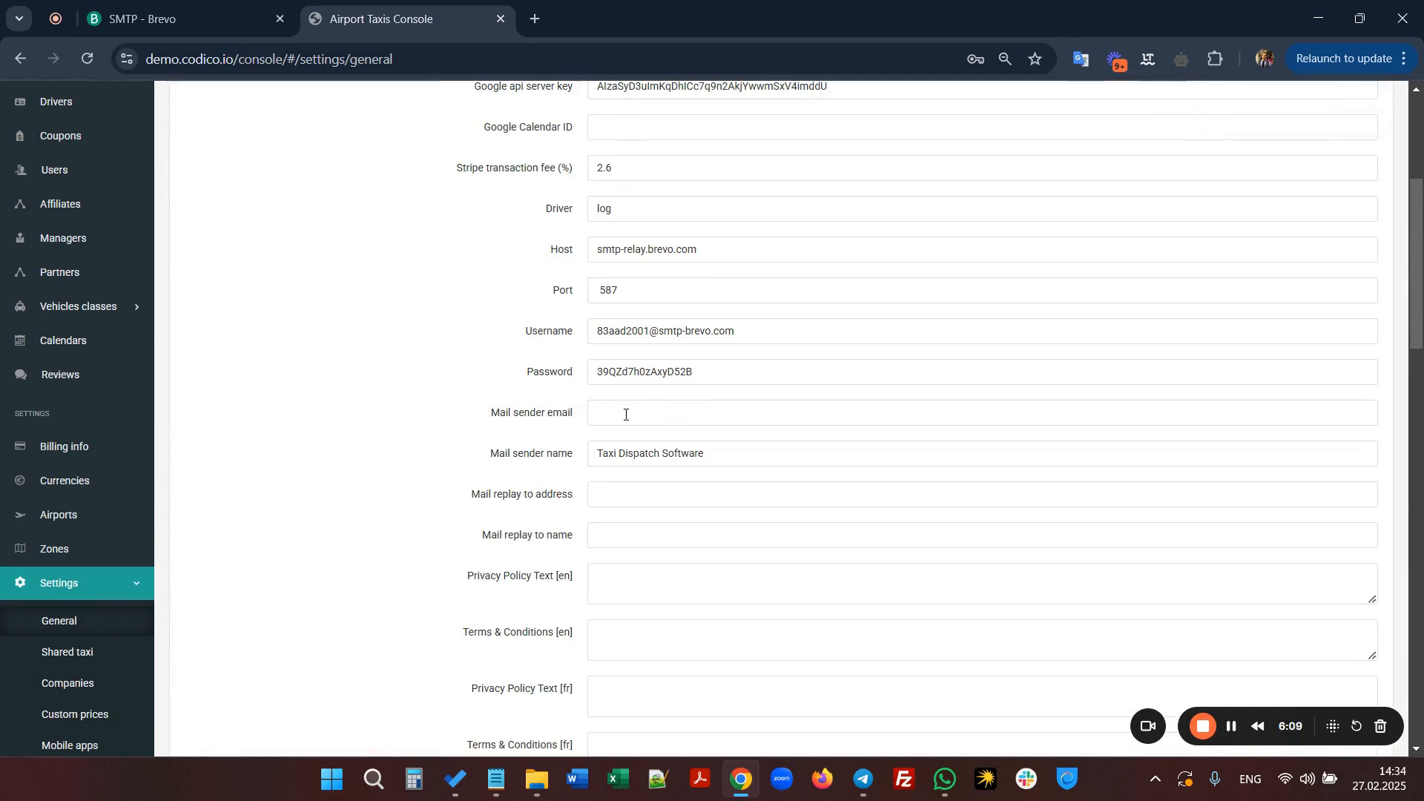
pyautogui.click(171, 18)
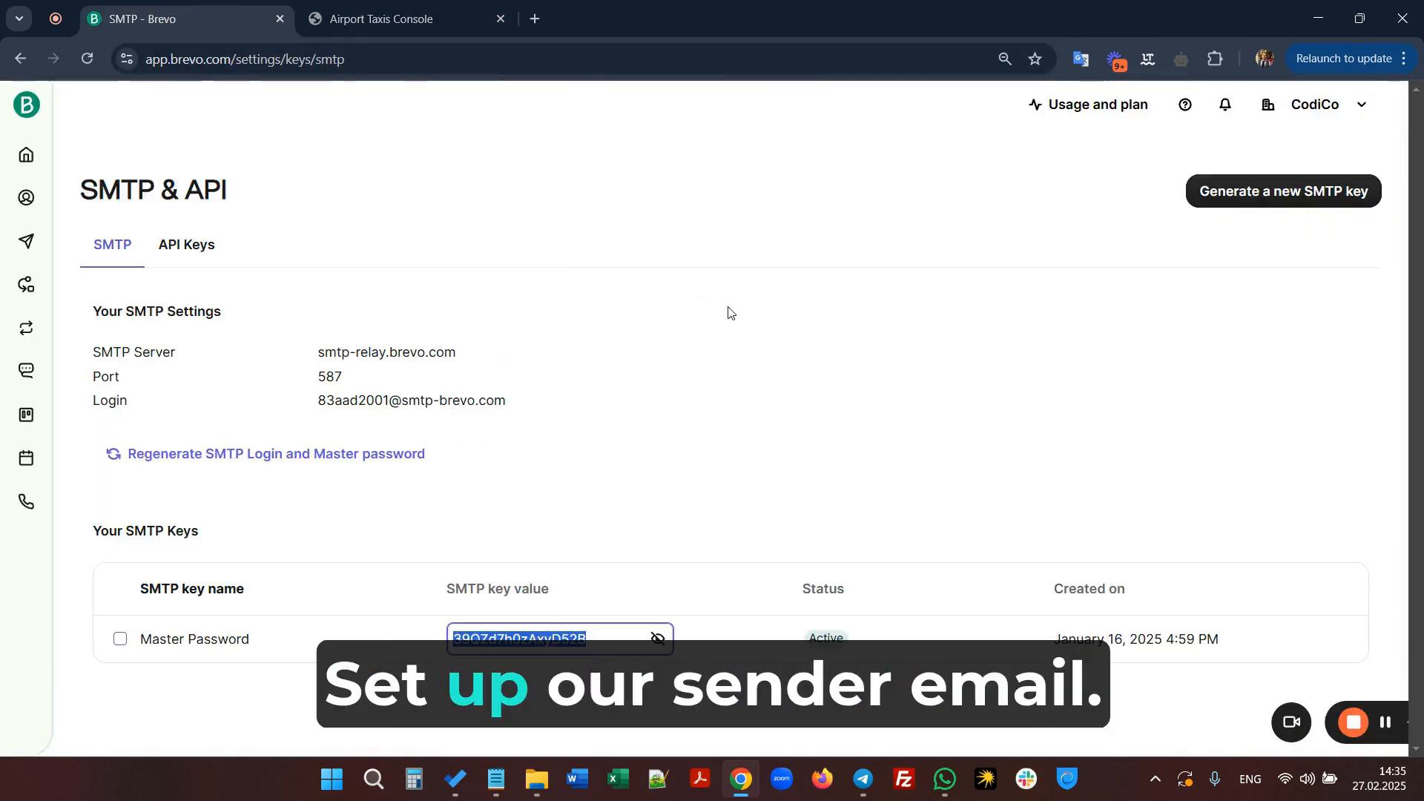
pyautogui.click(1360, 106)
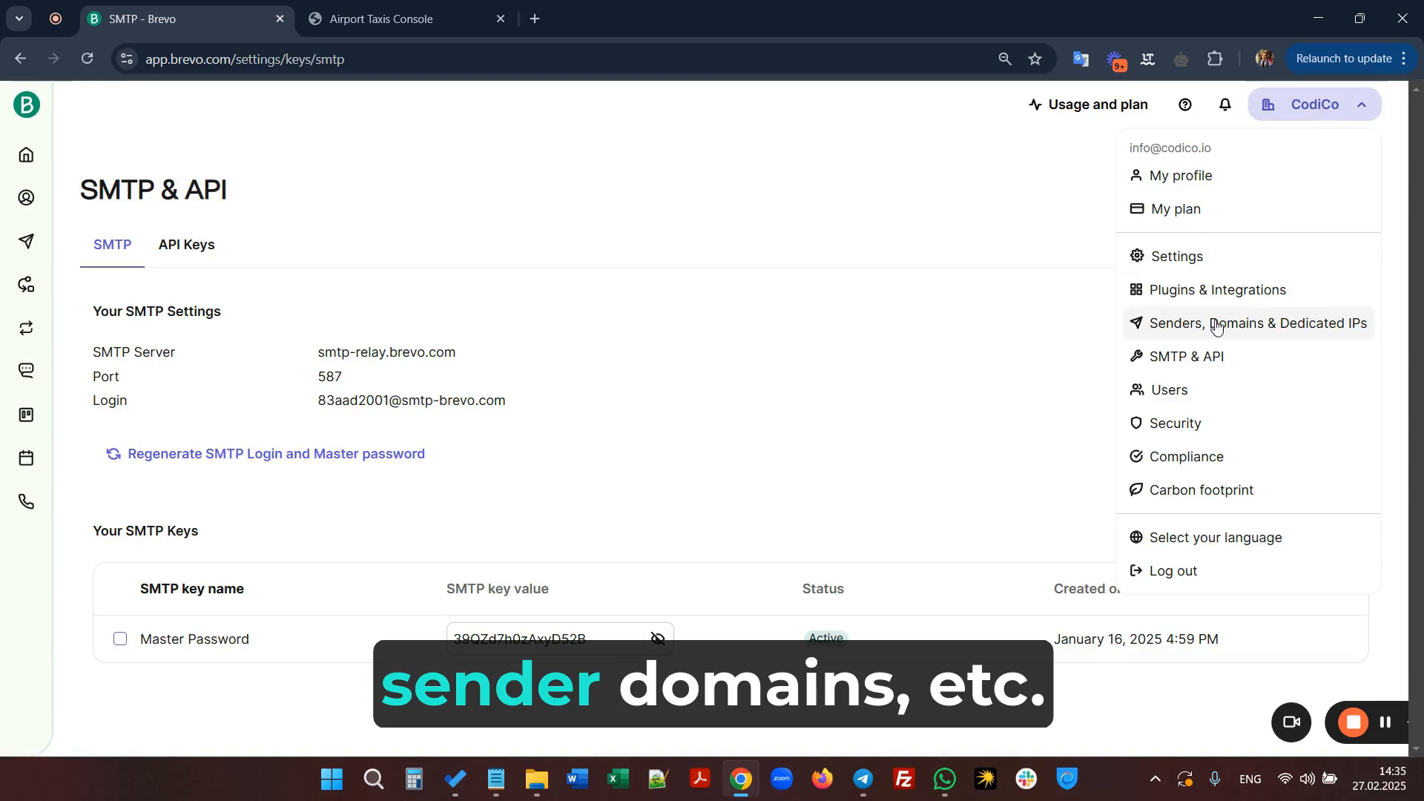
pyautogui.click(1325, 327)
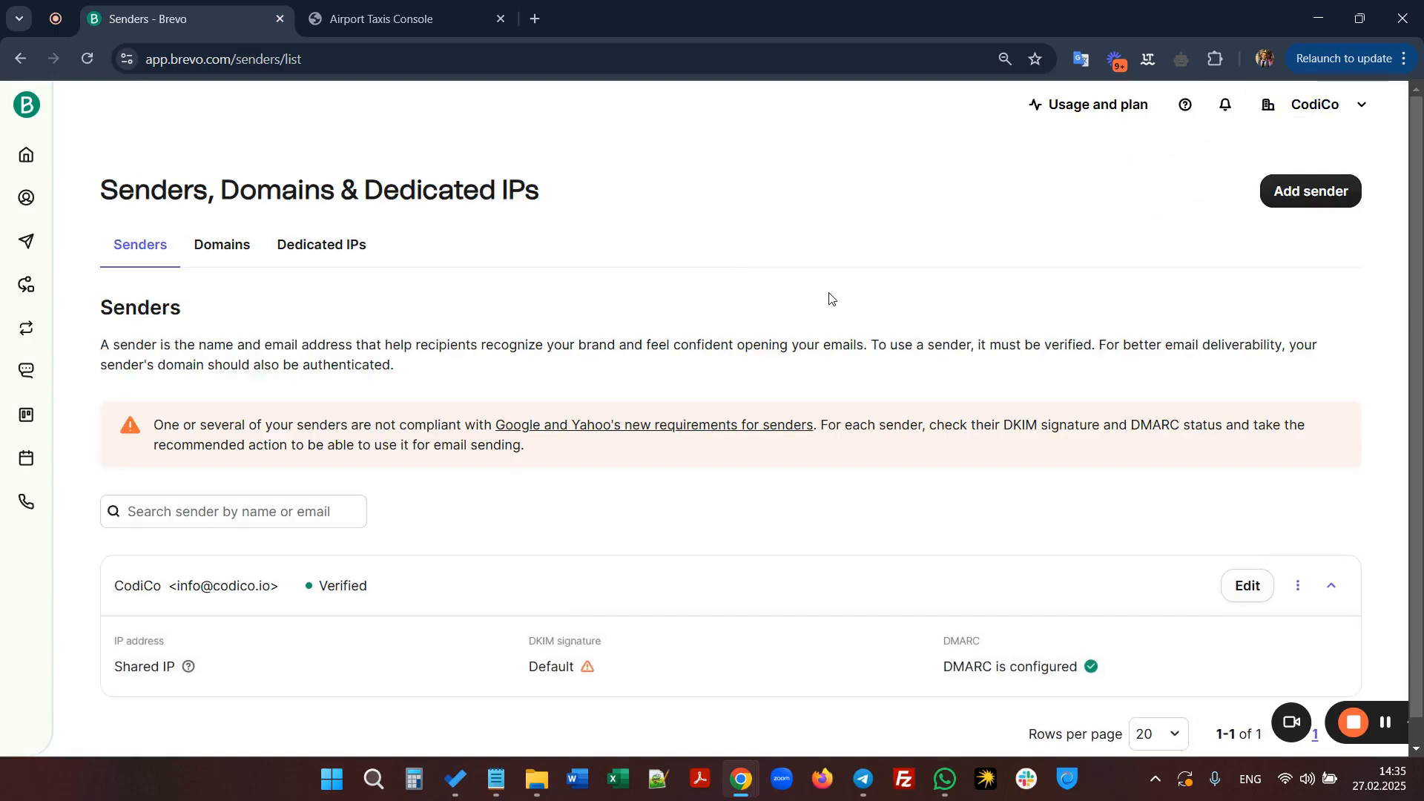
# Step: Copy the verified CodiCo sender's email address from Brevo into the Mail sender email field of the Airport Taxis Console
pyautogui.scroll(-1, 829, 299)
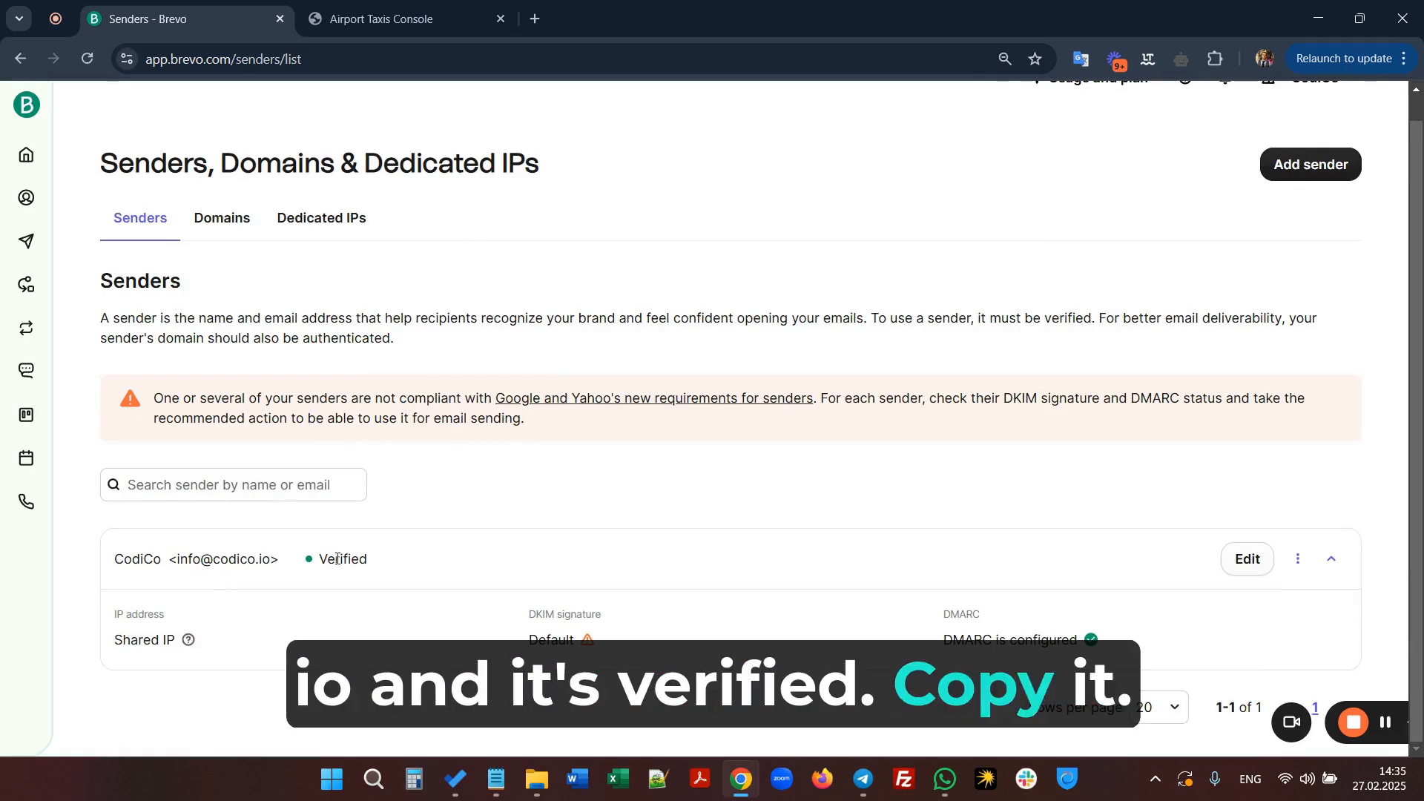
pyautogui.moveTo(271, 561); pyautogui.dragTo(174, 563)
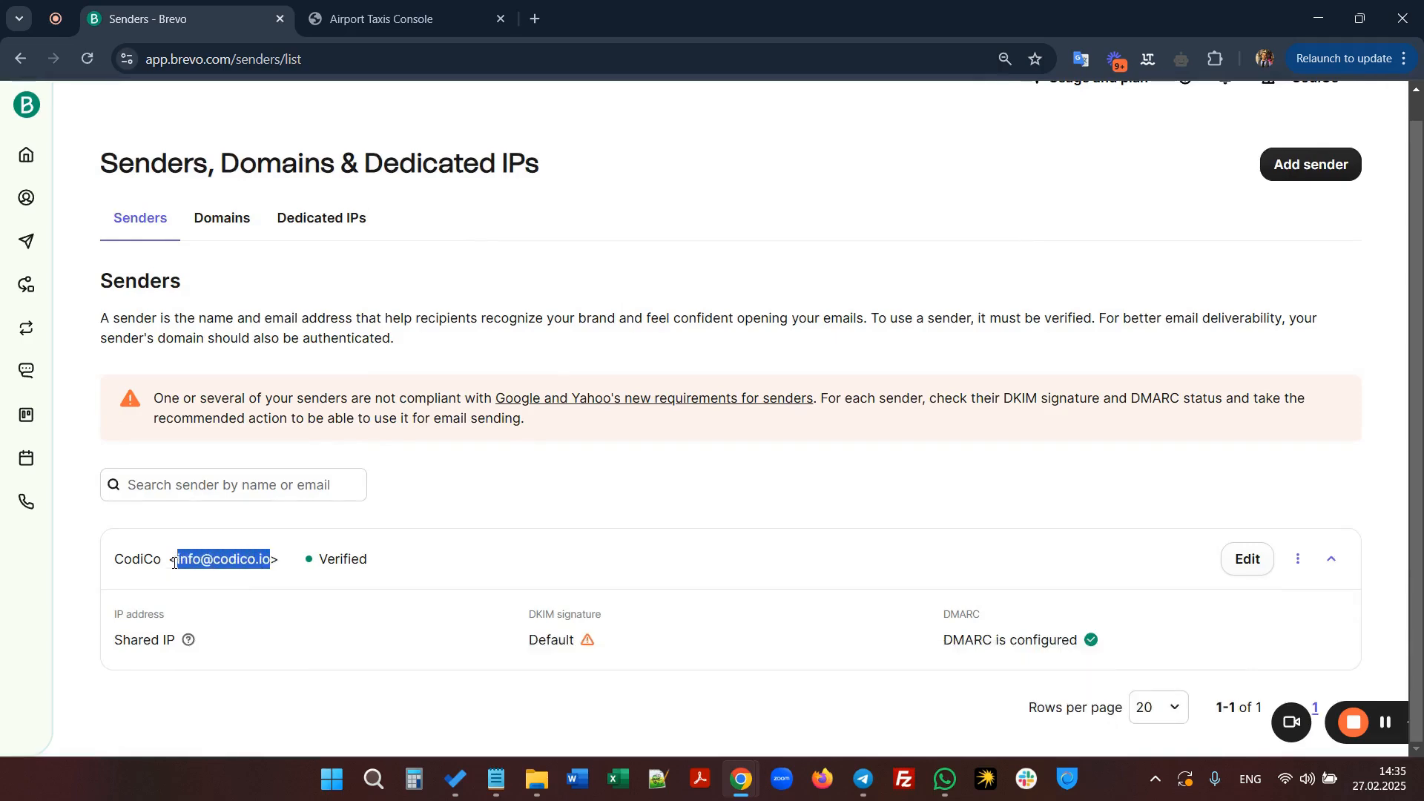
pyautogui.rightClick(191, 558)
pyautogui.click(297, 276)
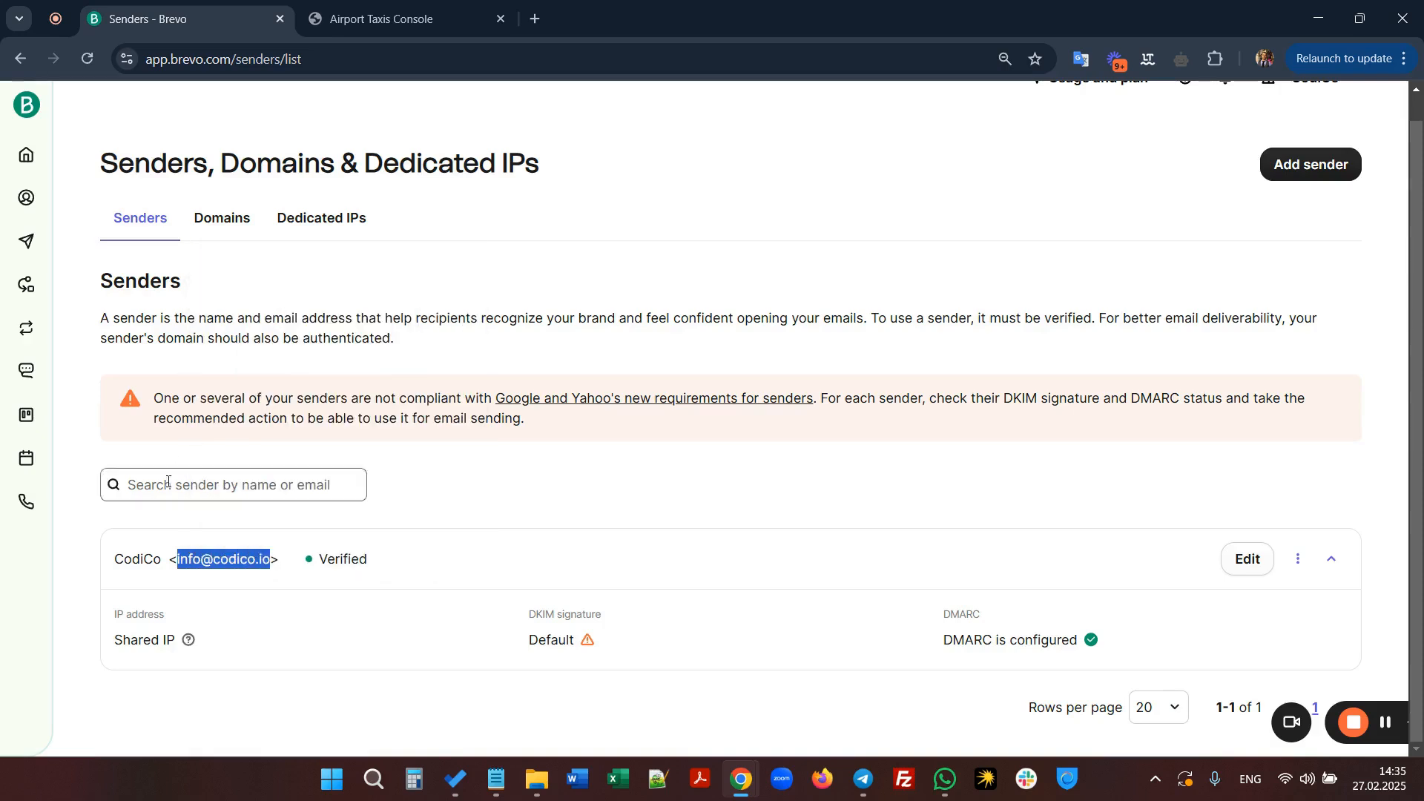
pyautogui.doubleClick(130, 561)
pyautogui.hotkey('ctrl', 'Tab')
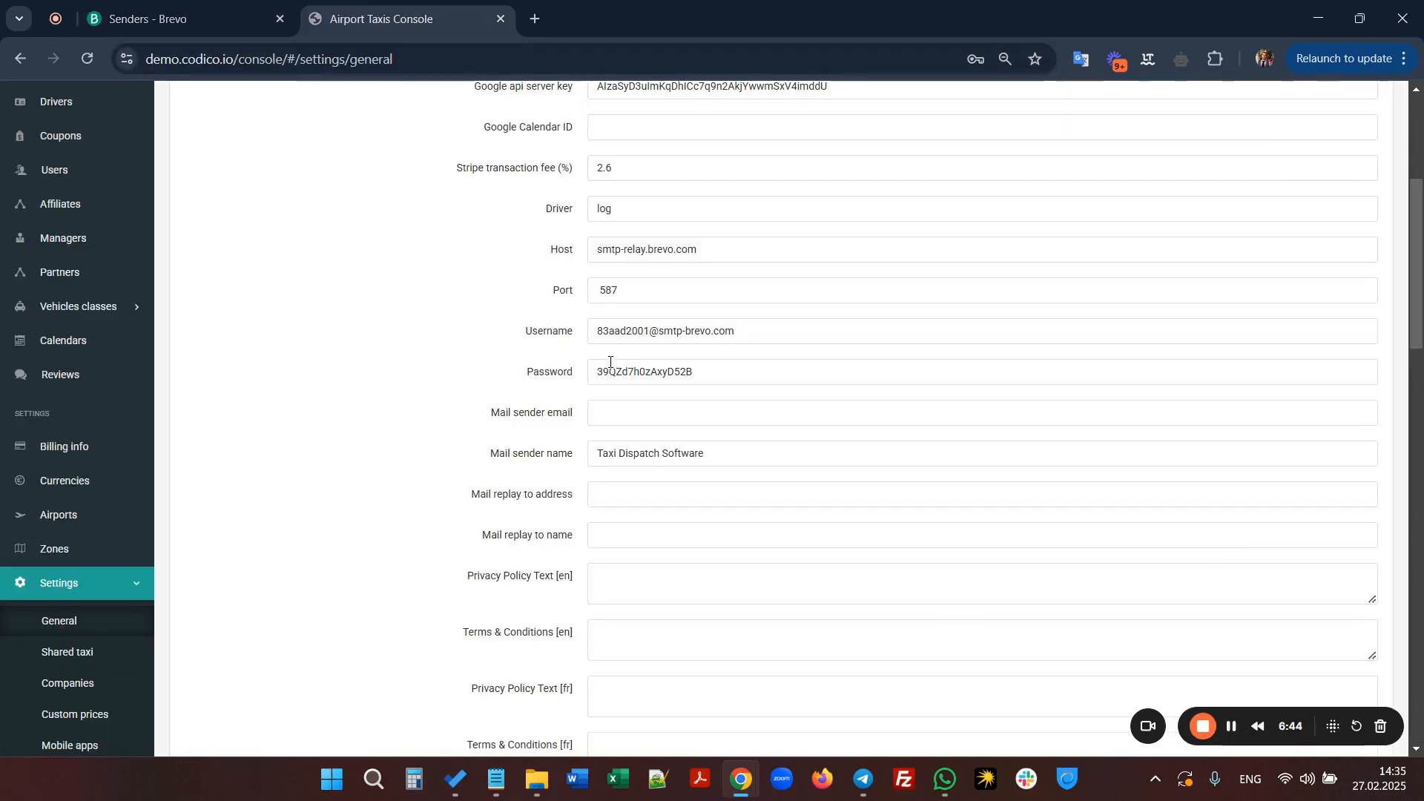
pyautogui.click(615, 414)
pyautogui.hotkey('ctrl', 'v')
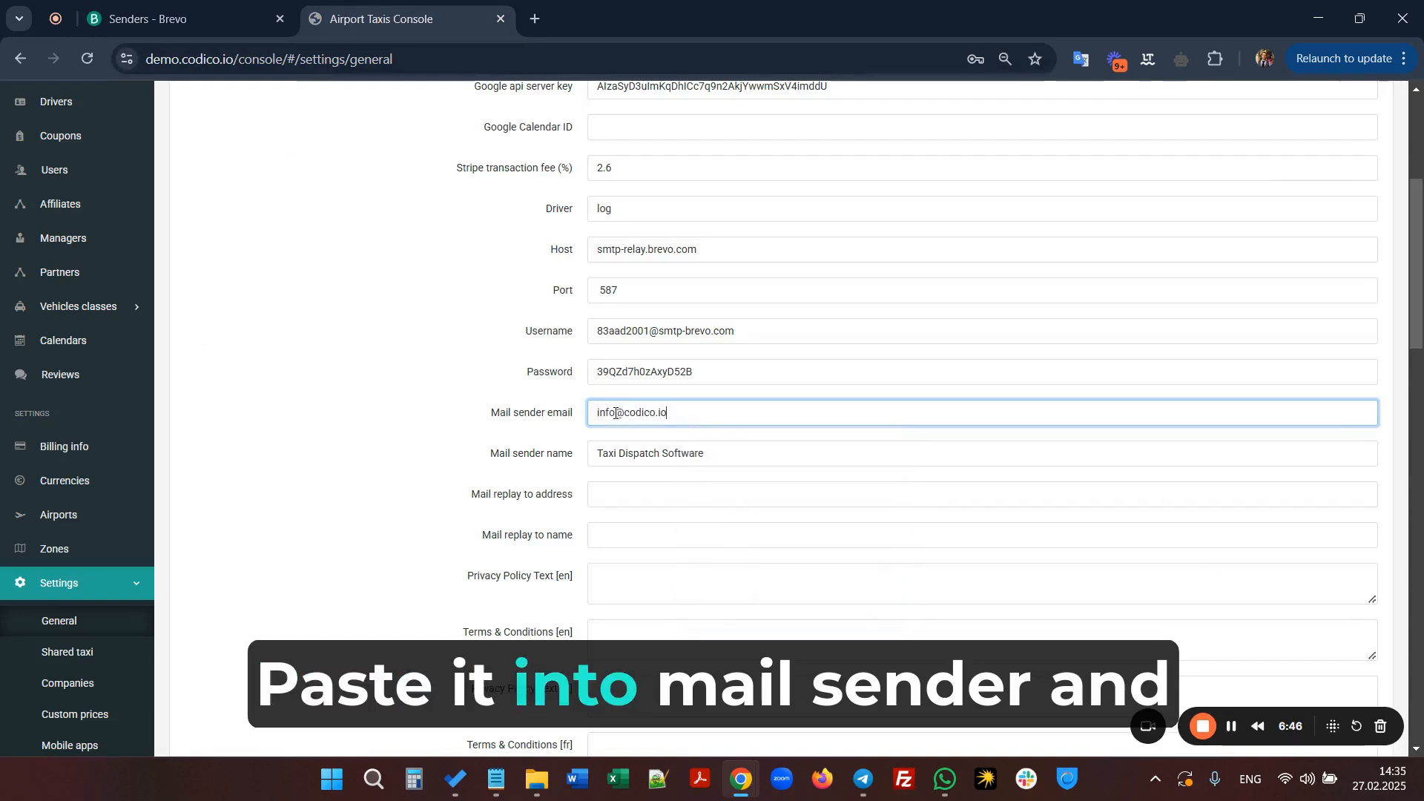
# Step: Replace the Mail sender name with CodiCo, and return to the senders list in Brevo
pyautogui.moveTo(726, 449); pyautogui.dragTo(585, 460)
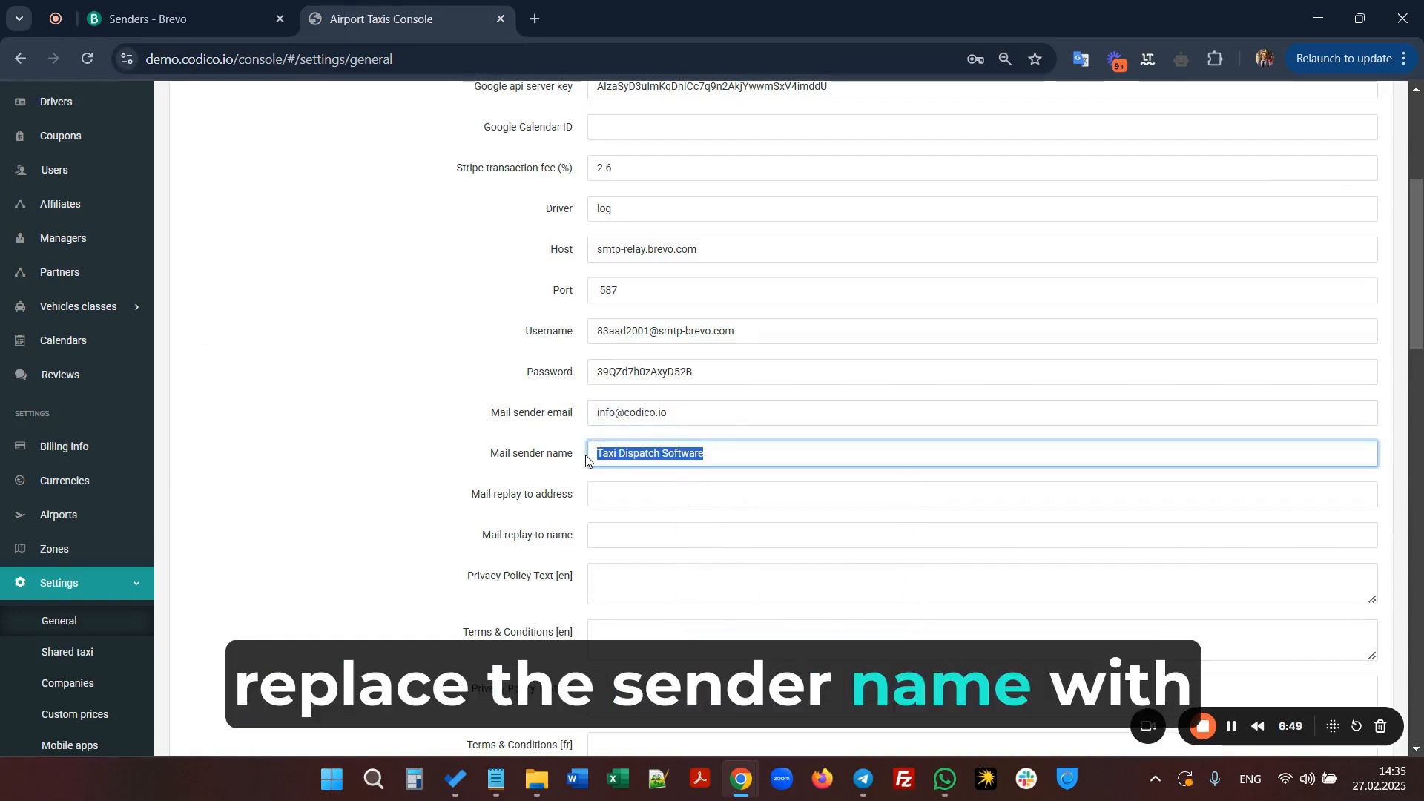
pyautogui.write('CodiCo')
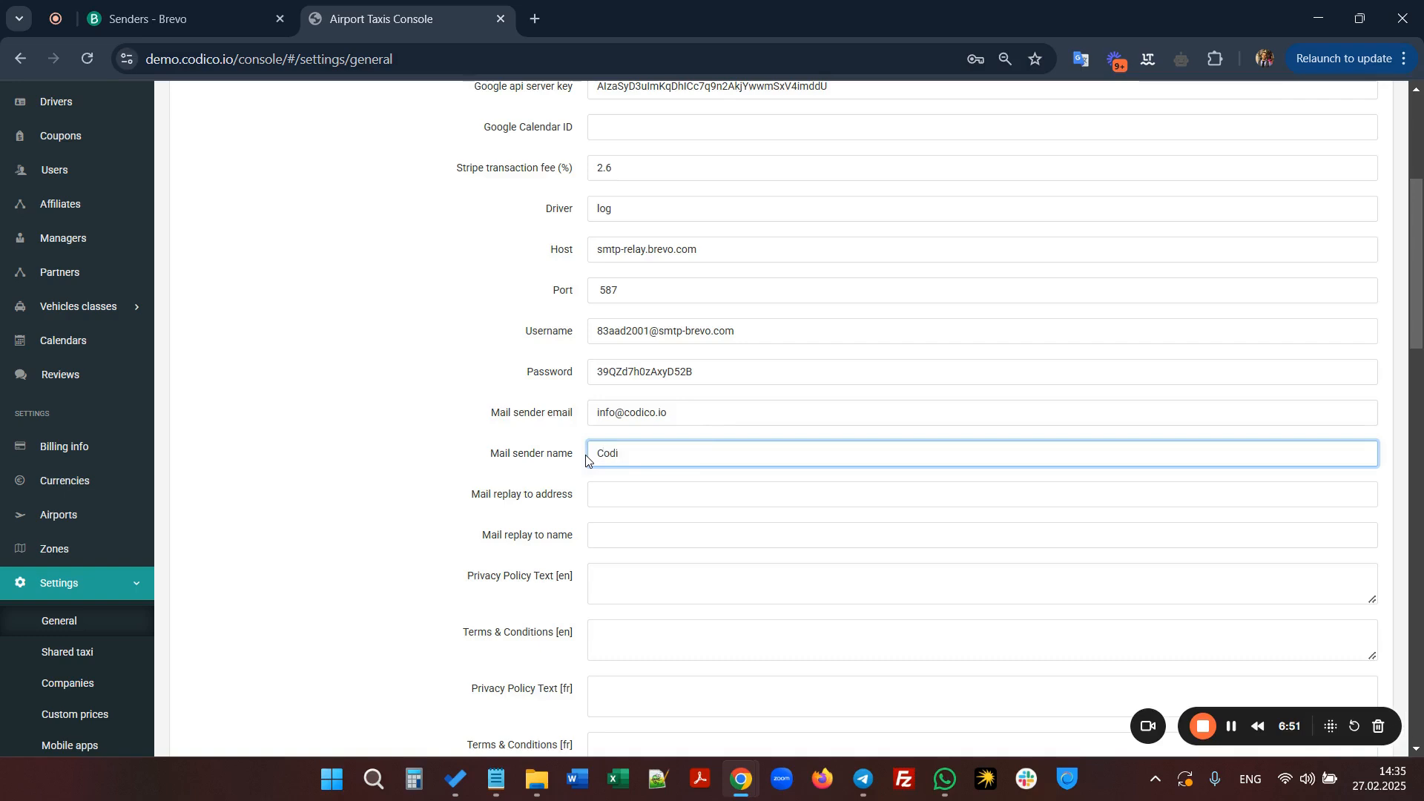
pyautogui.click(235, 13)
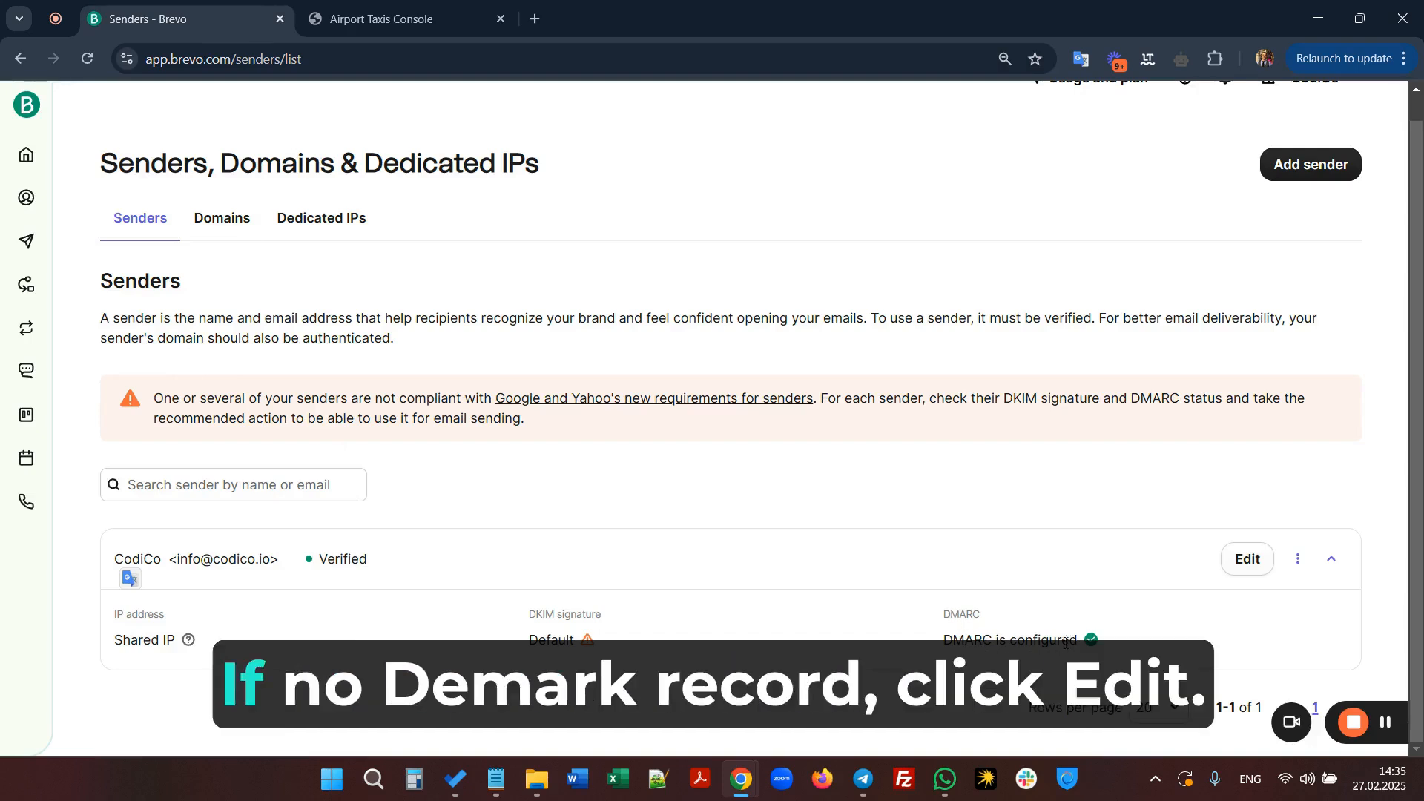
pyautogui.click(1297, 561)
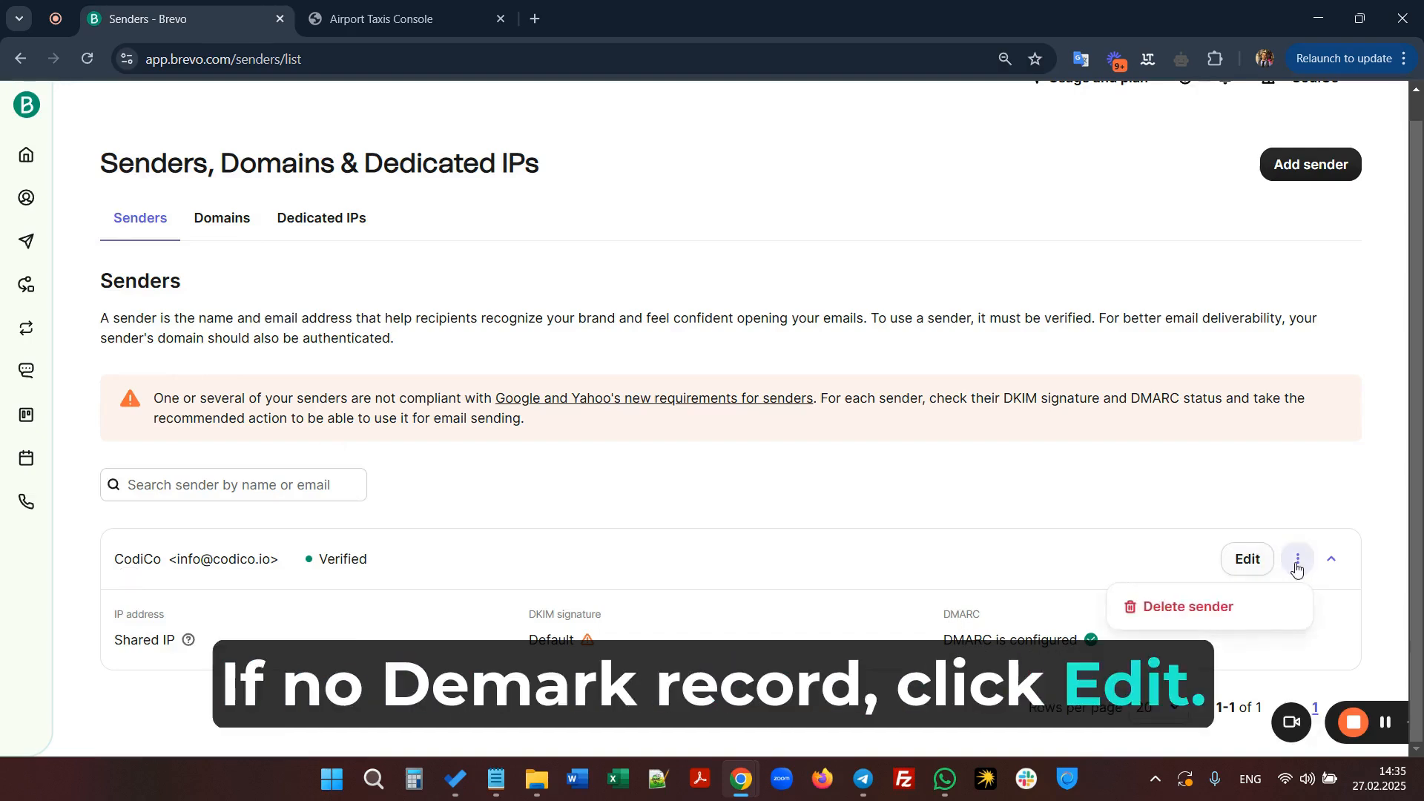
pyautogui.click(1247, 559)
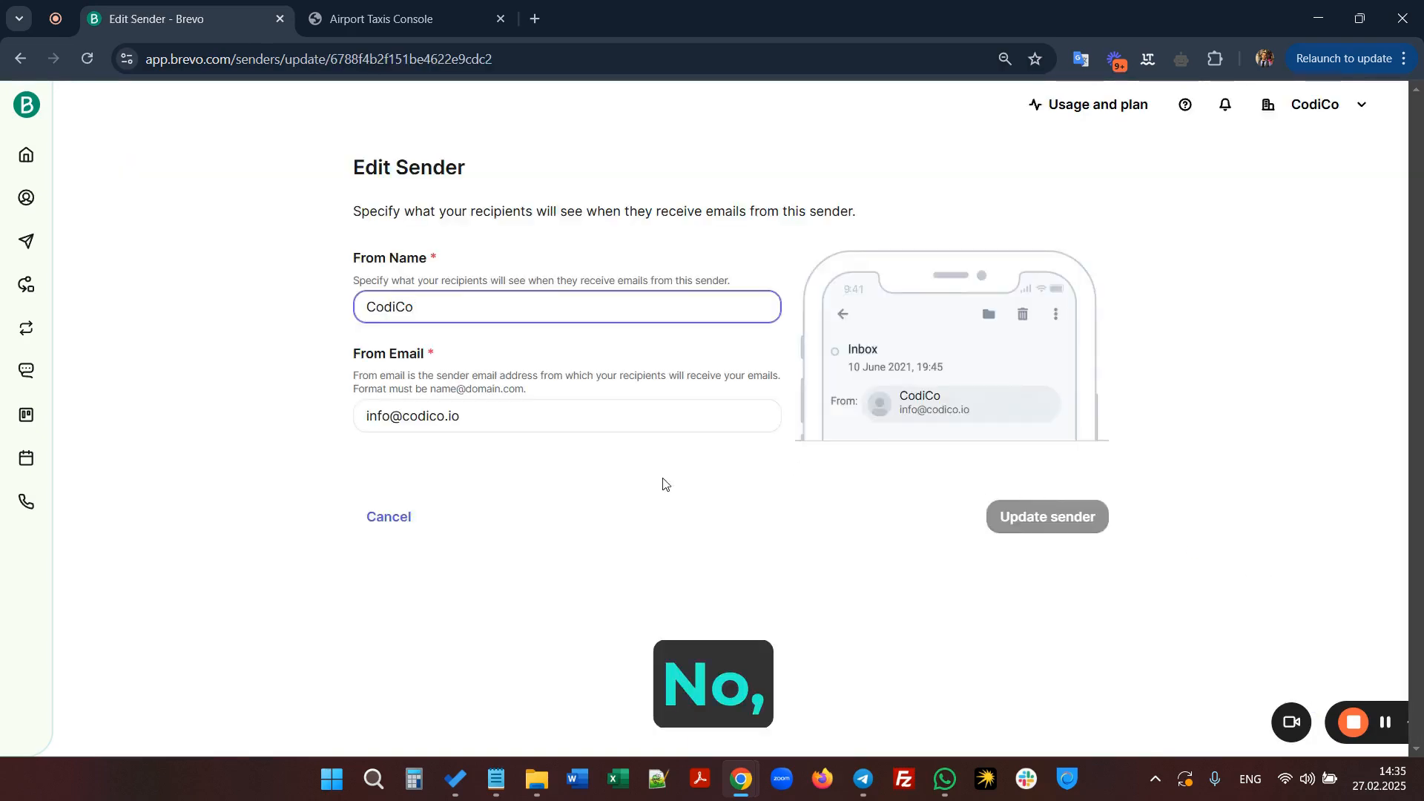
pyautogui.click(1039, 516)
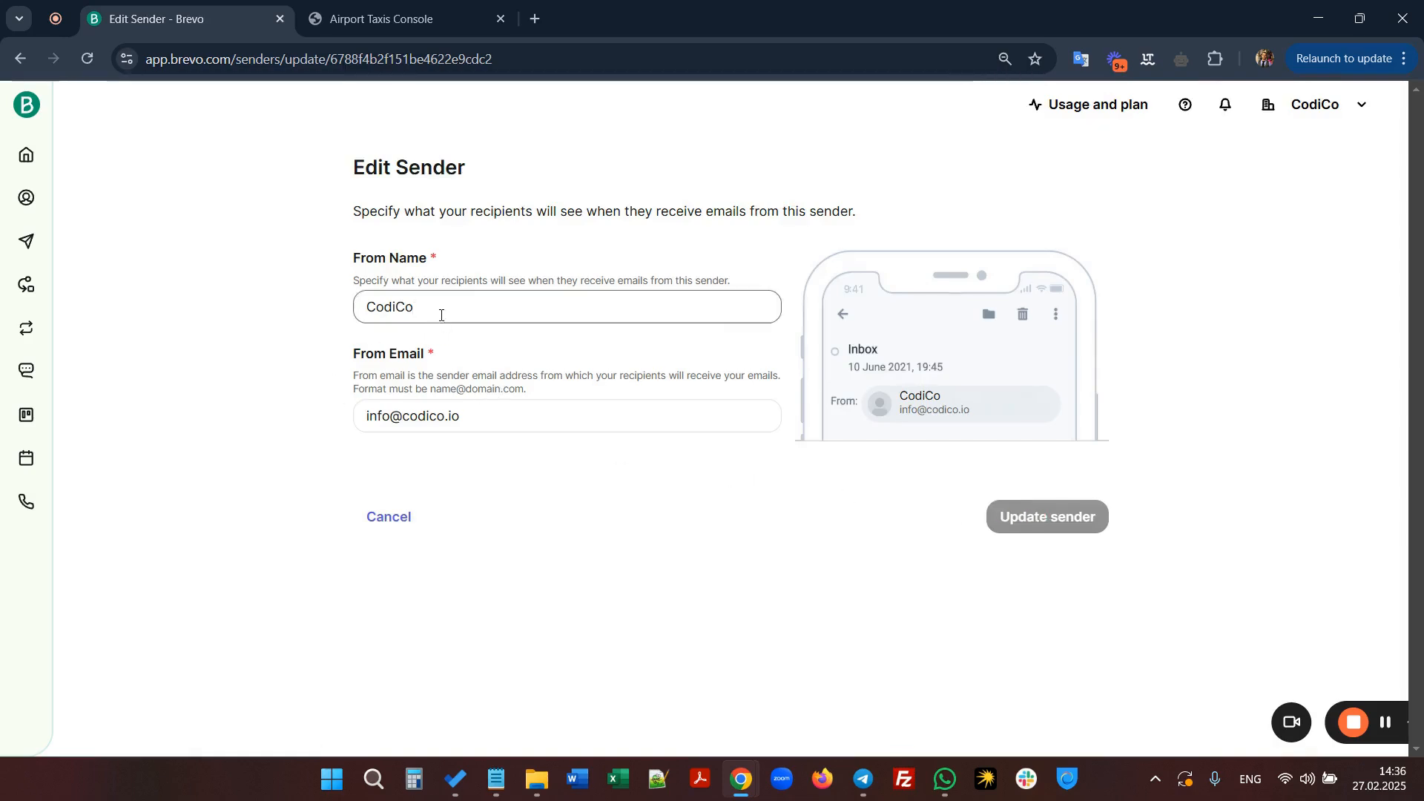
pyautogui.press('BackSpace')
pyautogui.write('o')
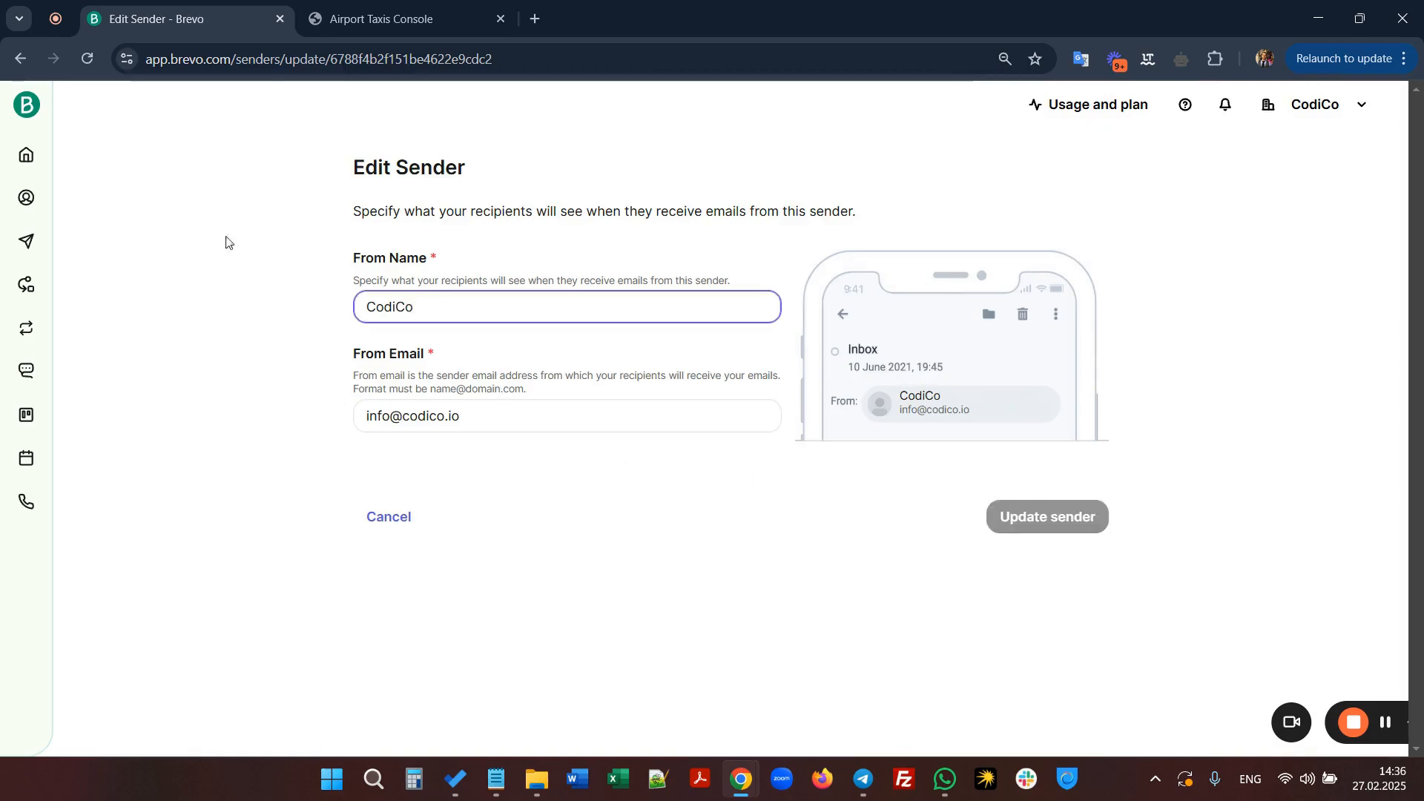
pyautogui.click(18, 59)
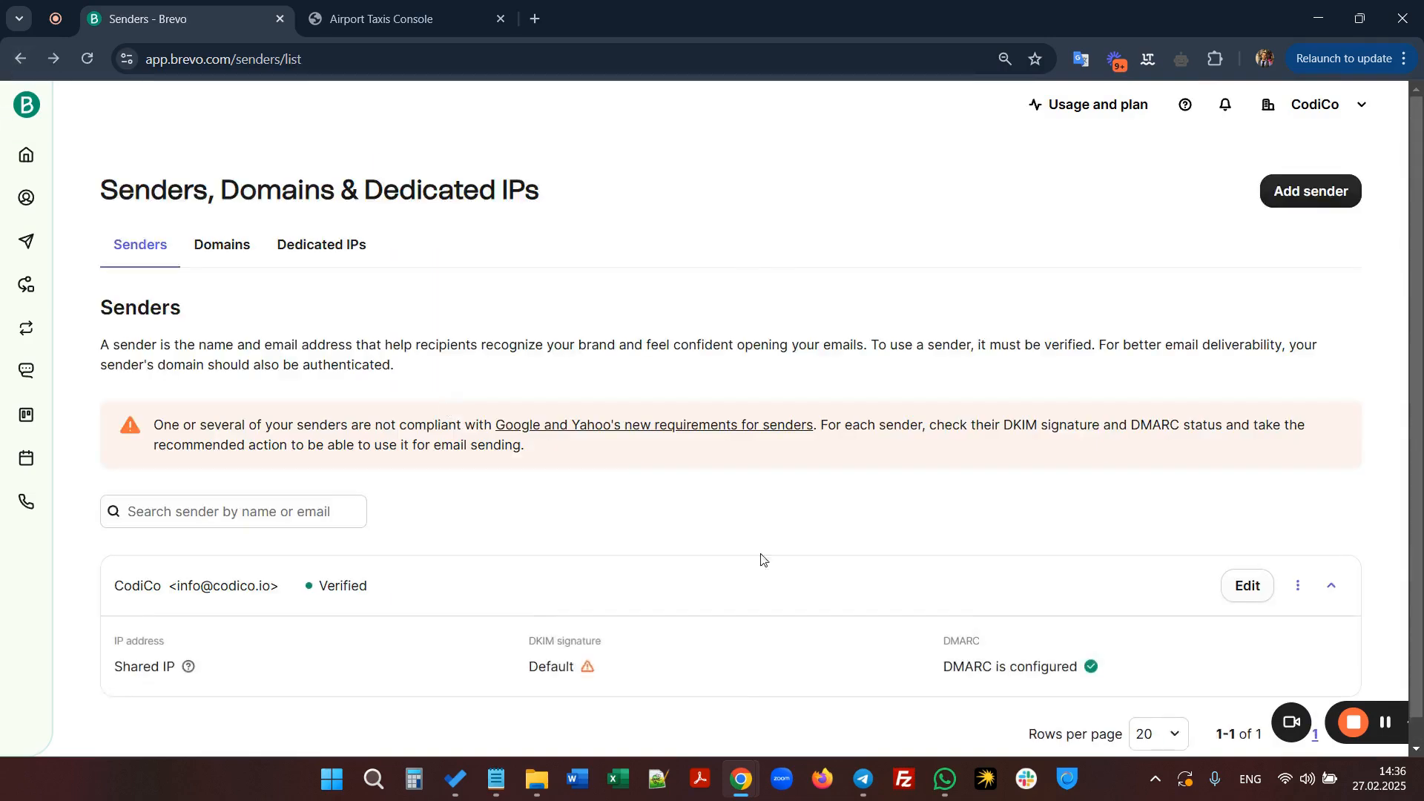
# Step: Check the compliance notice for the CodiCo sender's DKIM signature
pyautogui.click(589, 669)
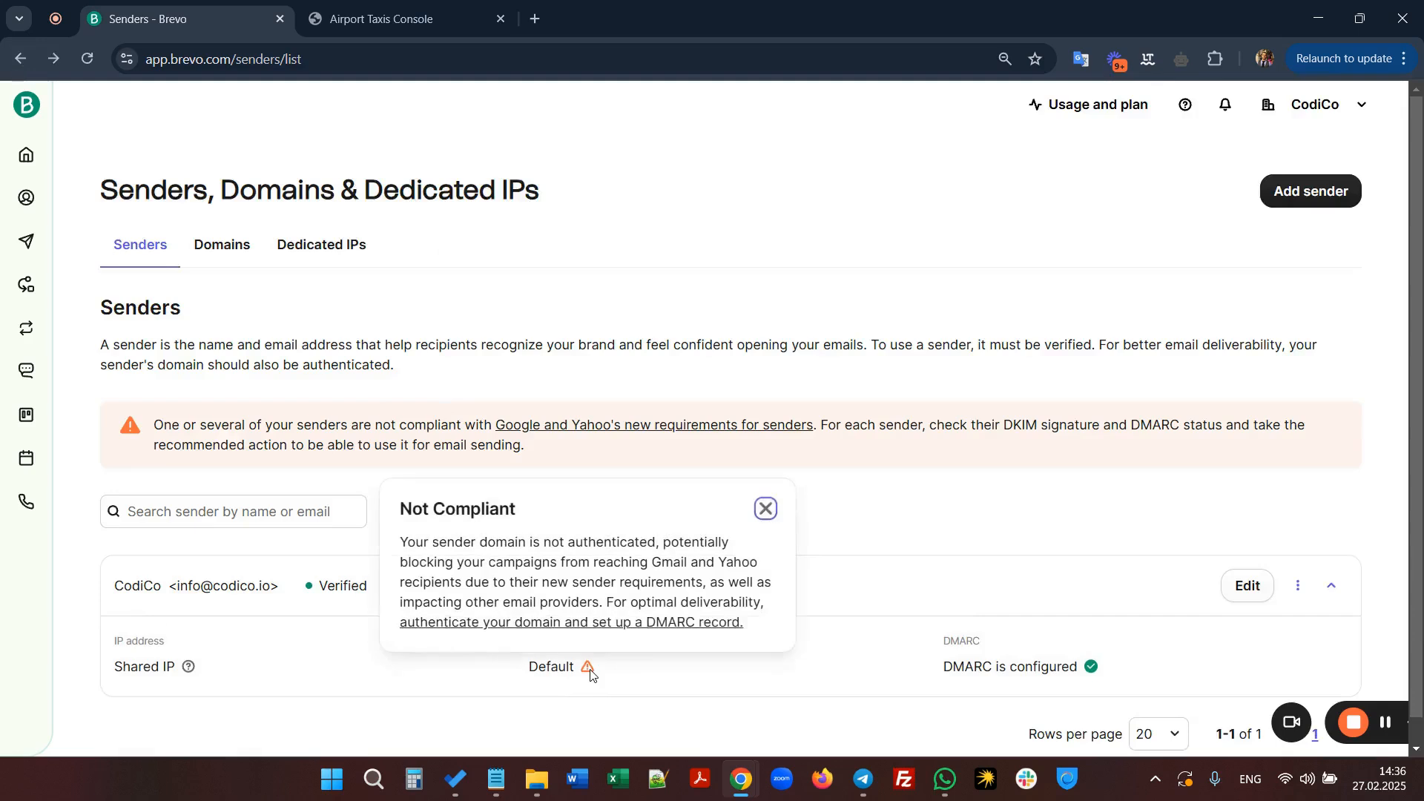
pyautogui.scroll(-1, 591, 674)
pyautogui.click(912, 579)
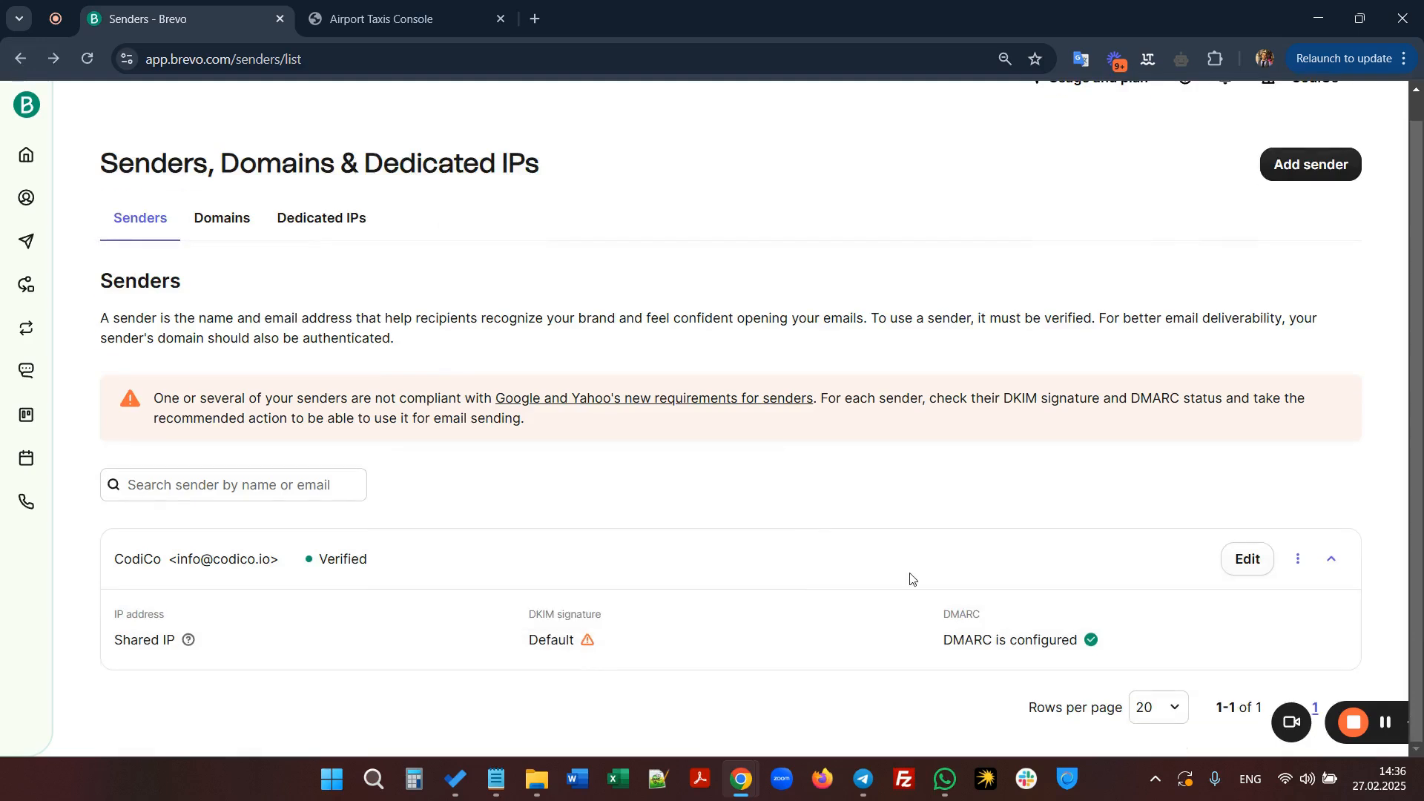
pyautogui.scroll(1, 634, 568)
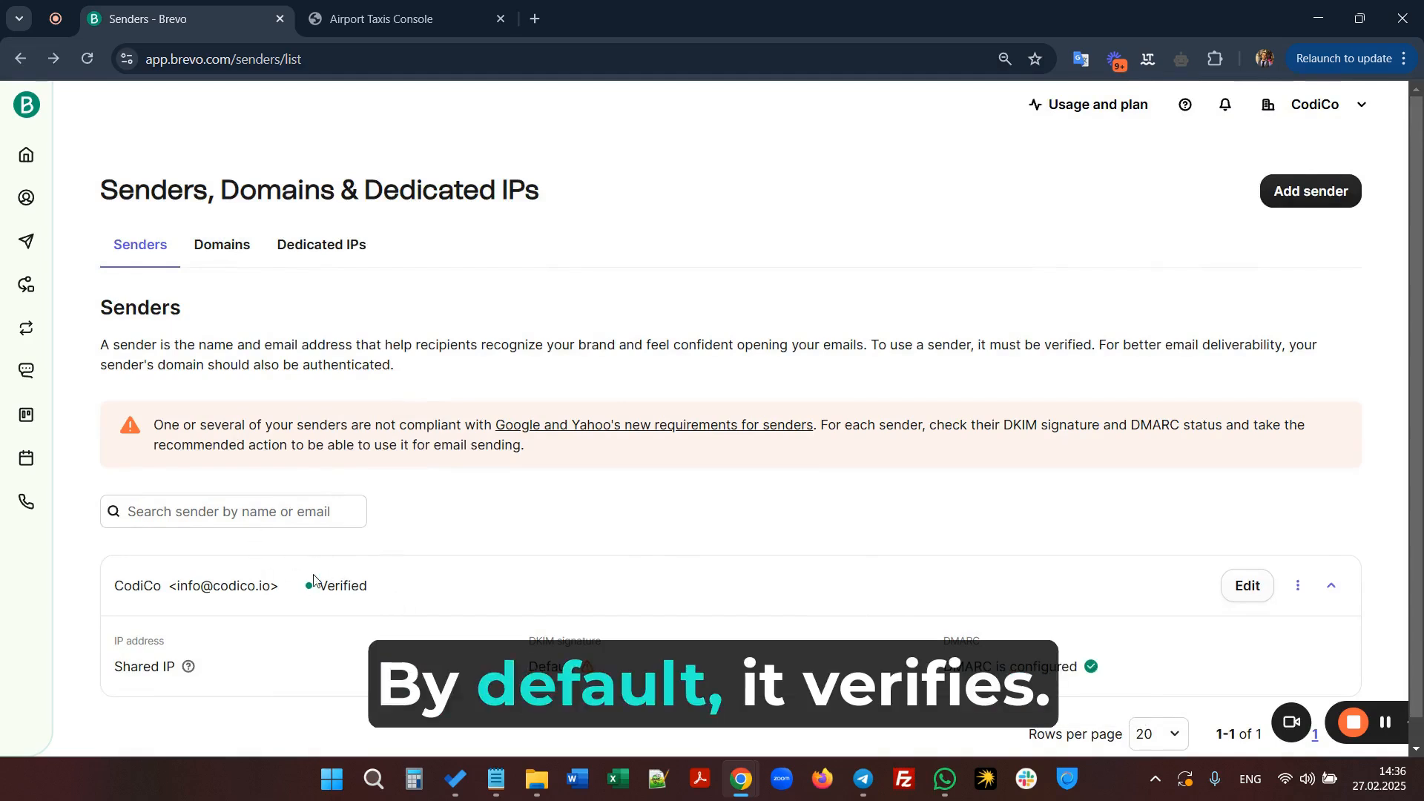
# Step: Add the email domain codico.io to the Brevo domains and choose to authenticate the domain yourself
pyautogui.click(232, 241)
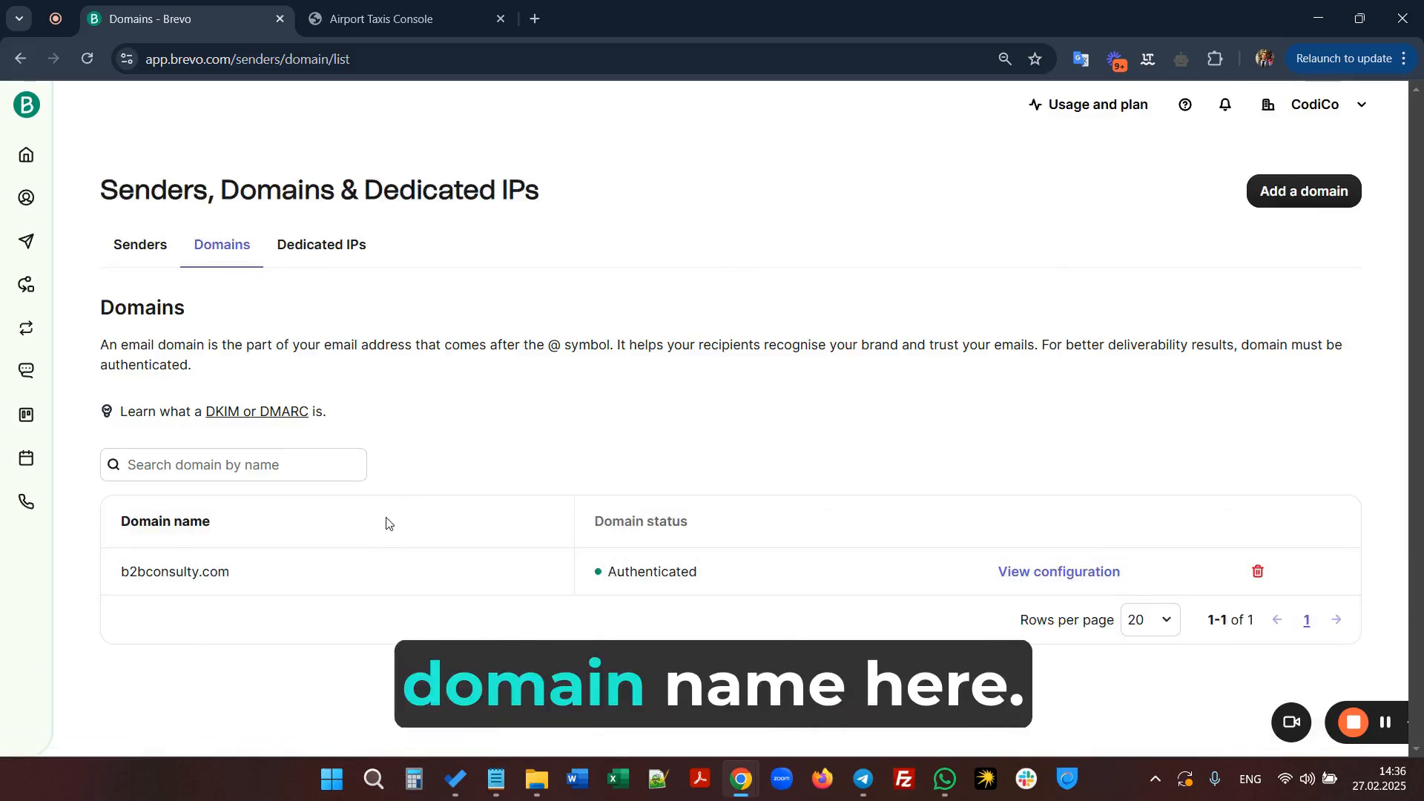
pyautogui.click(1309, 194)
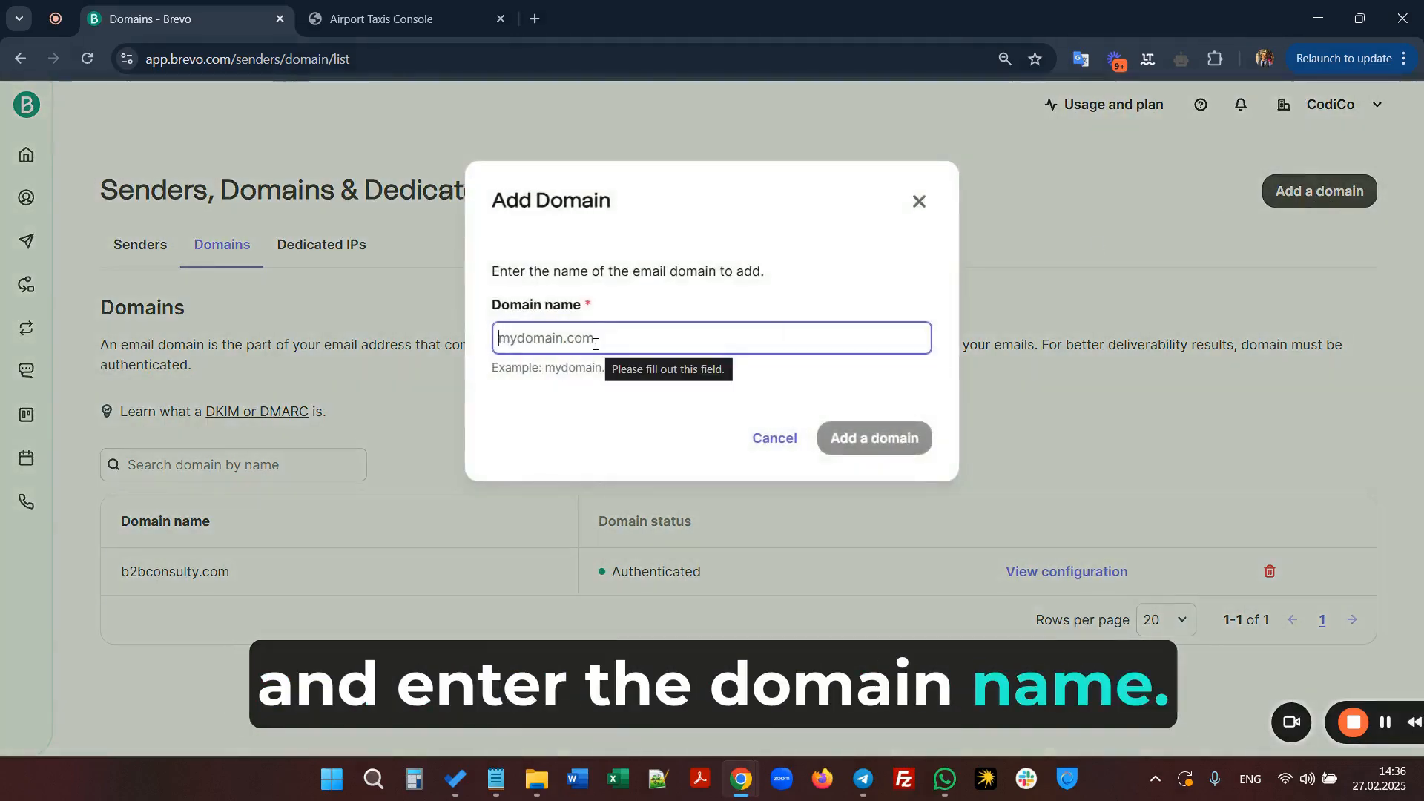
pyautogui.write('codc')
pyautogui.write('ico.io')
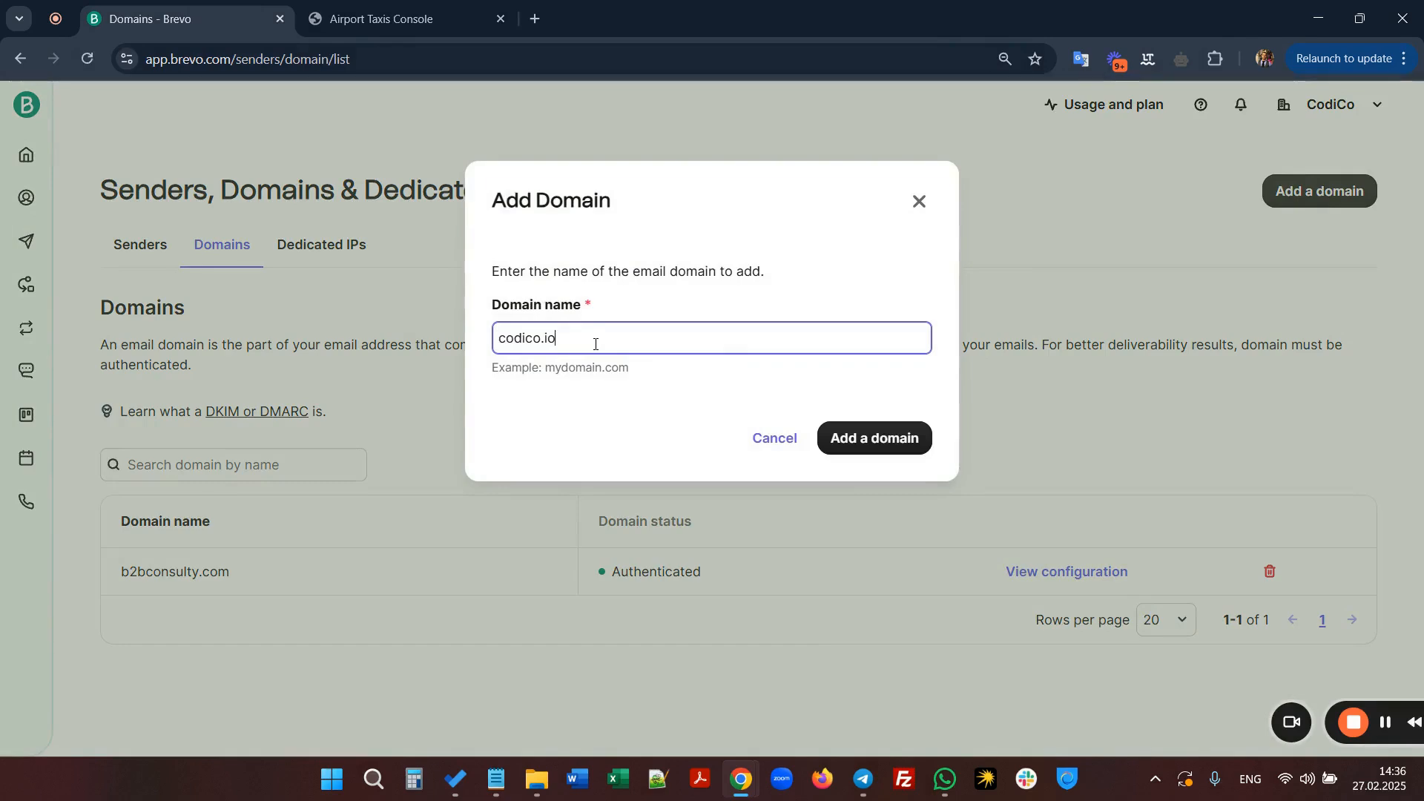
pyautogui.click(889, 449)
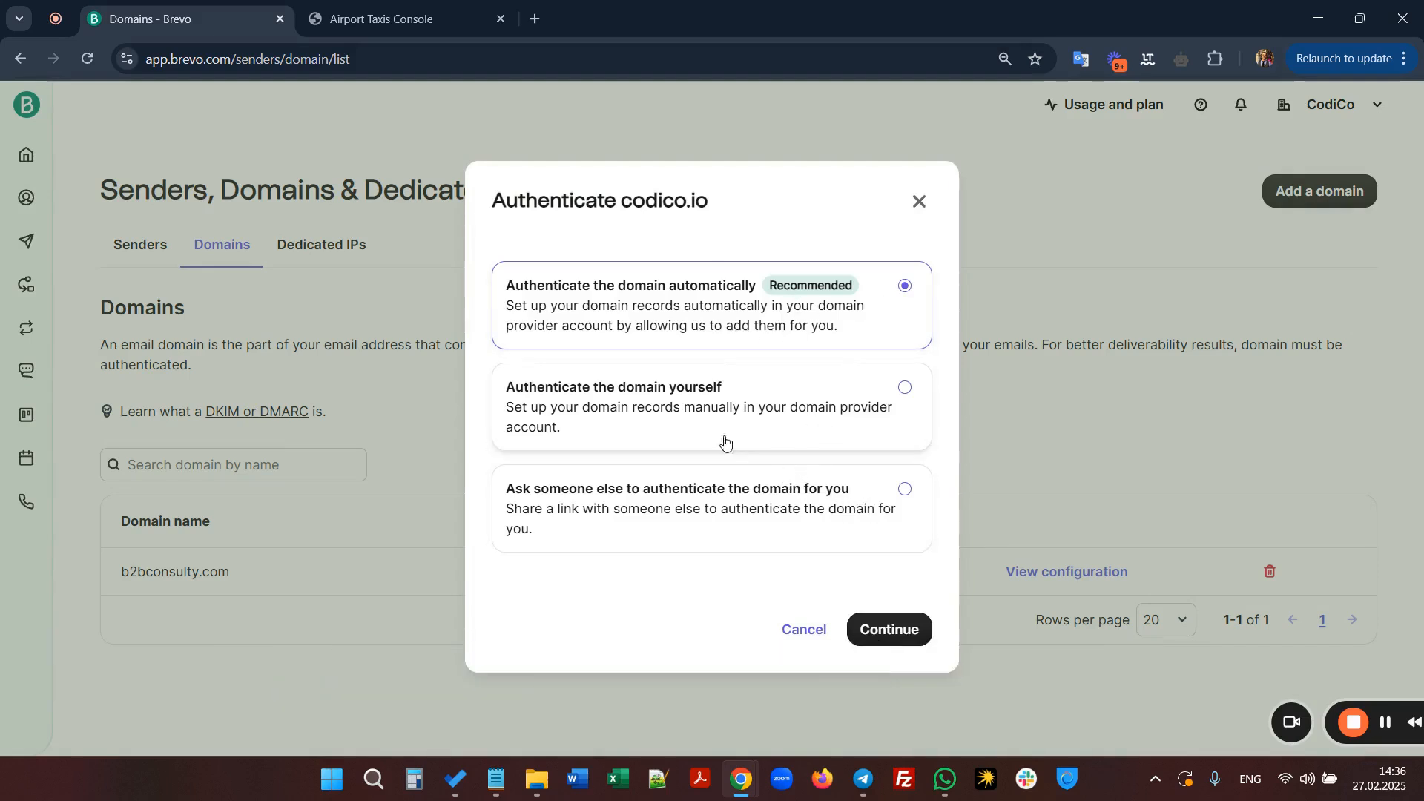
pyautogui.click(903, 393)
pyautogui.click(876, 632)
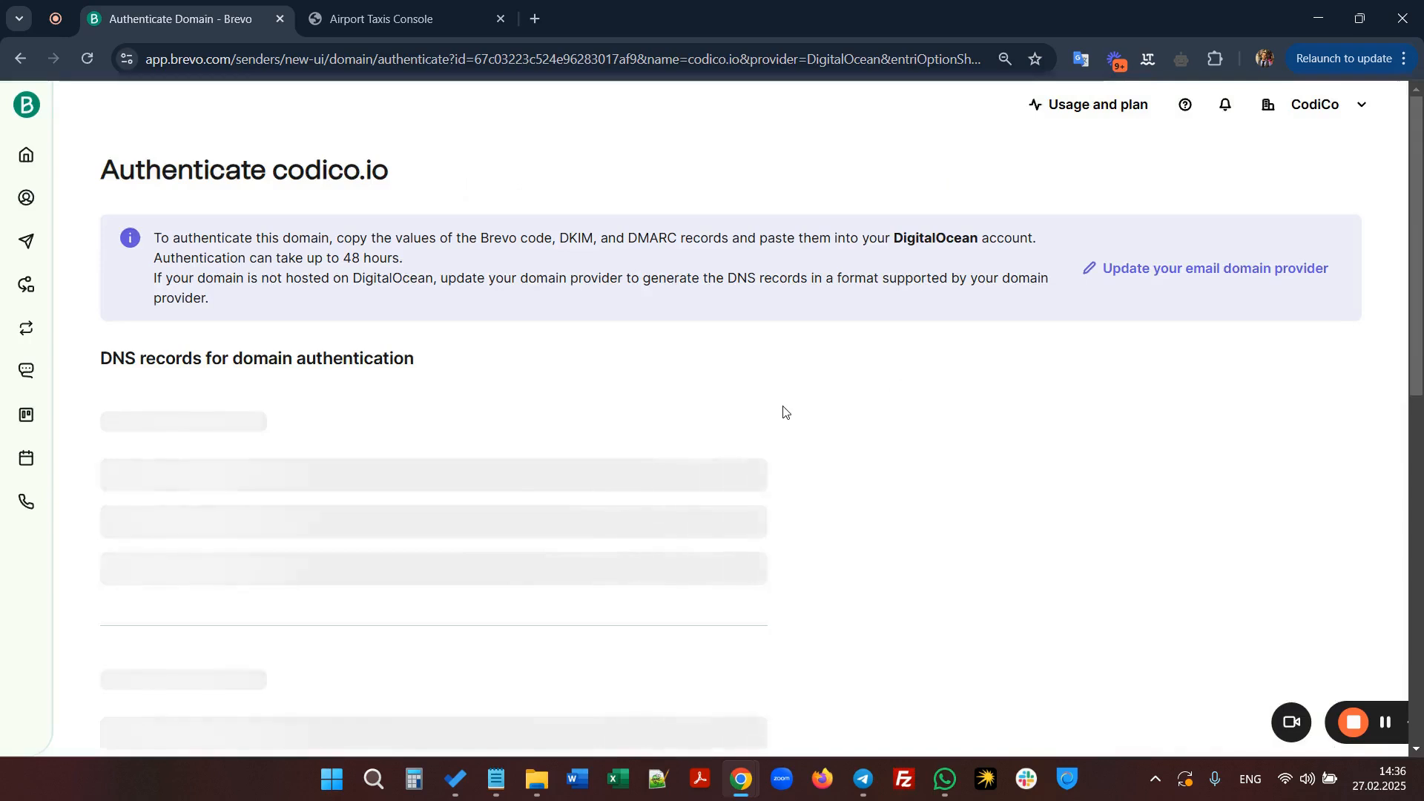
# Step: Examine the Brevo code, DKIM 1, DKIM 2 and DMARC DNS records required to authenticate codico.io
pyautogui.scroll(-1, 784, 412)
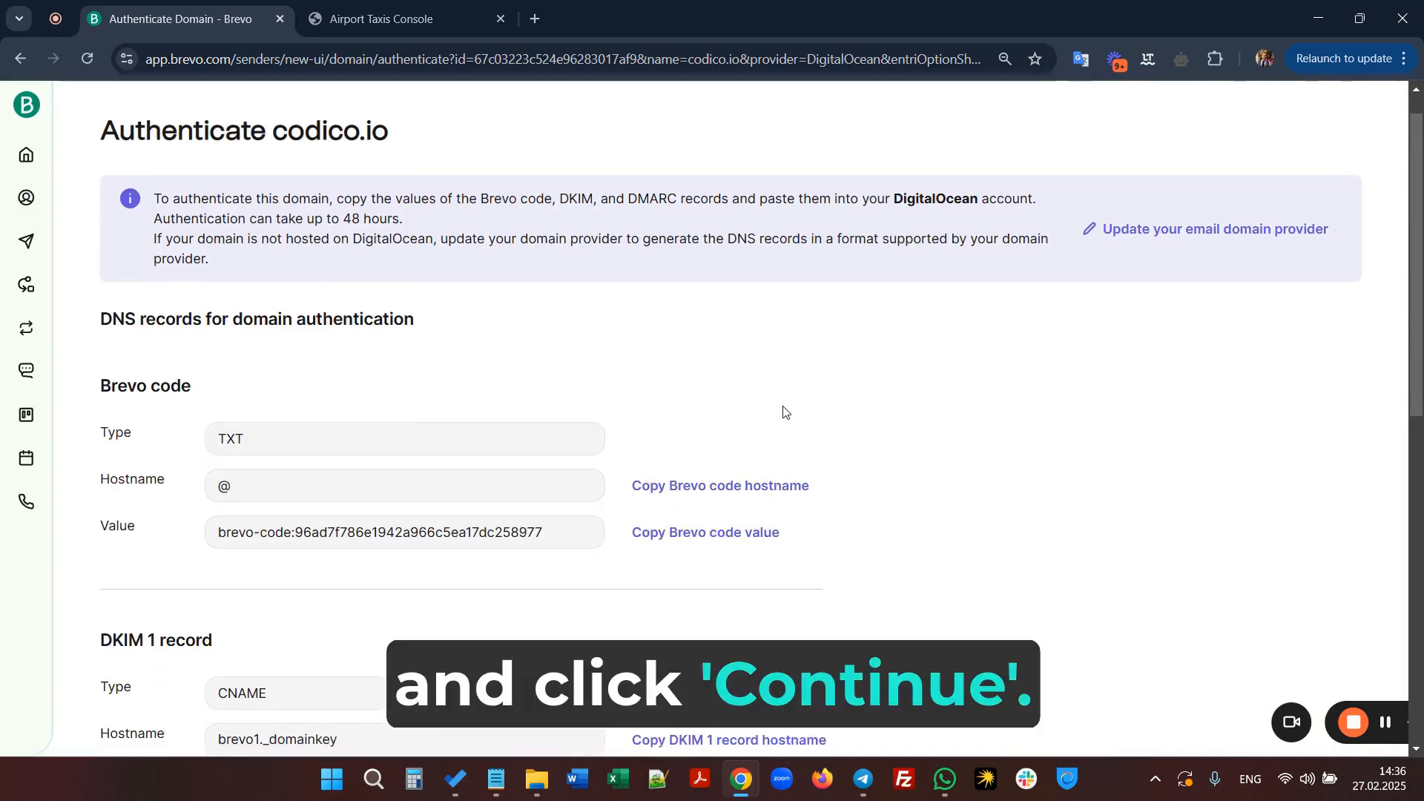
pyautogui.scroll(-3, 784, 411)
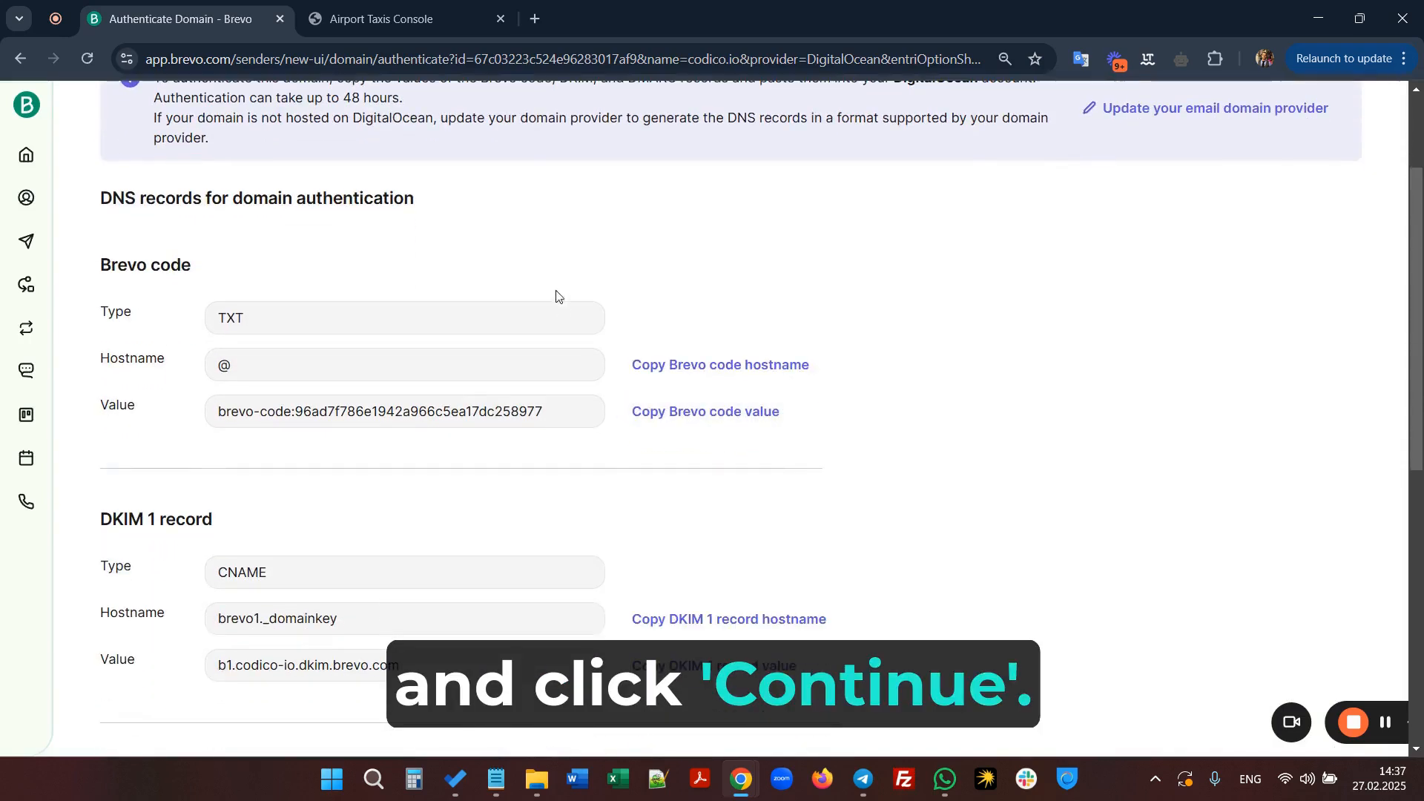
pyautogui.scroll(-3, 623, 375)
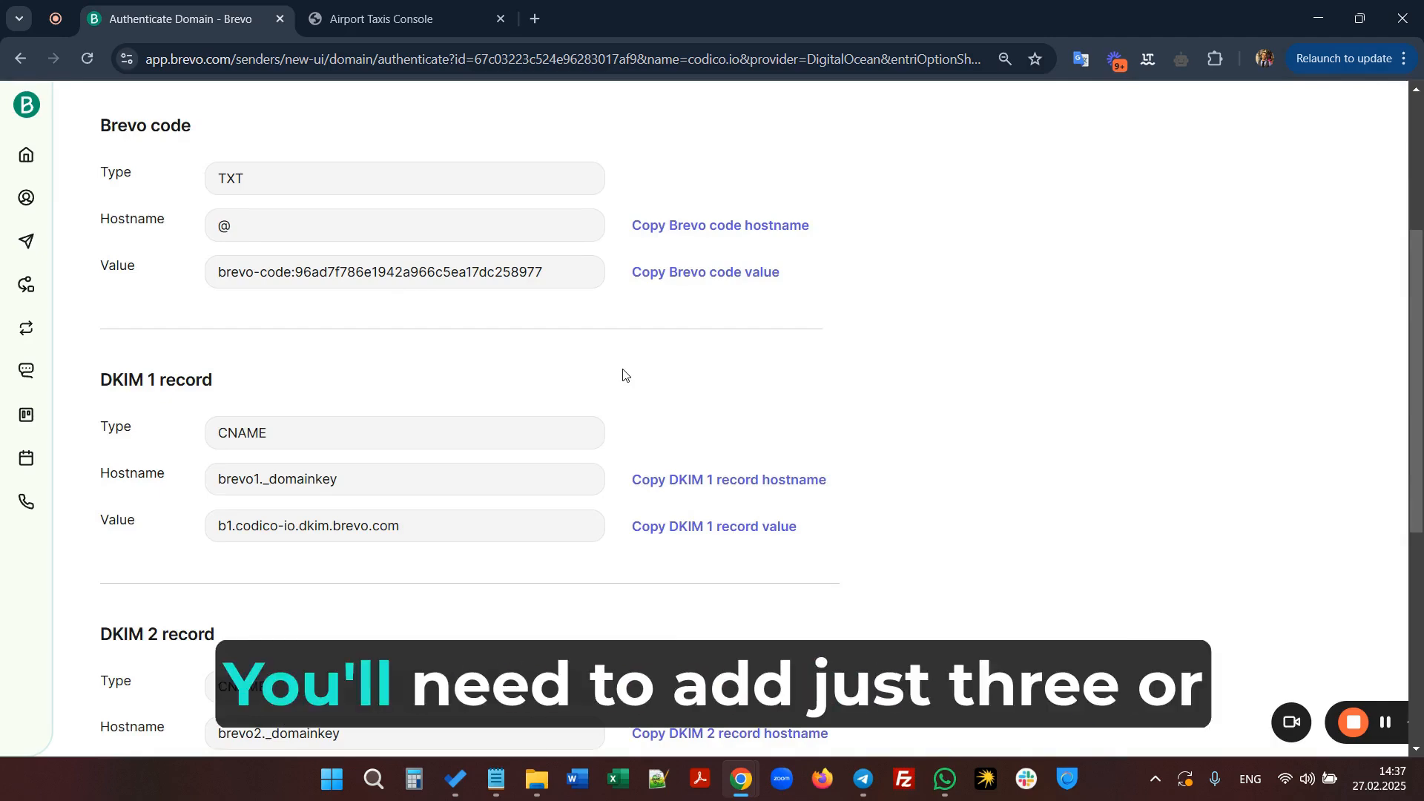
pyautogui.scroll(2, 623, 374)
pyautogui.scroll(-4, 623, 375)
pyautogui.scroll(-4, 623, 374)
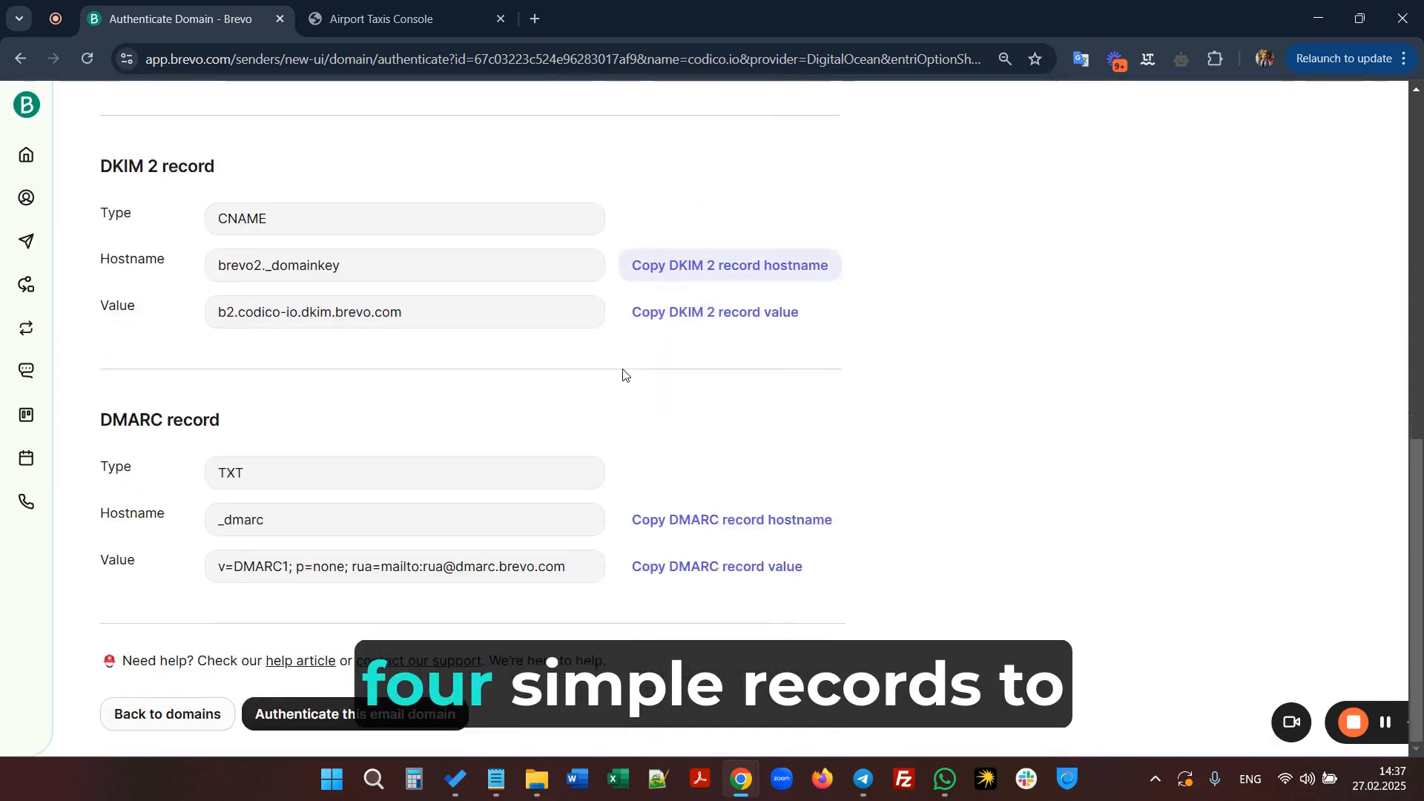
pyautogui.scroll(3, 623, 375)
pyautogui.scroll(3, 623, 375)
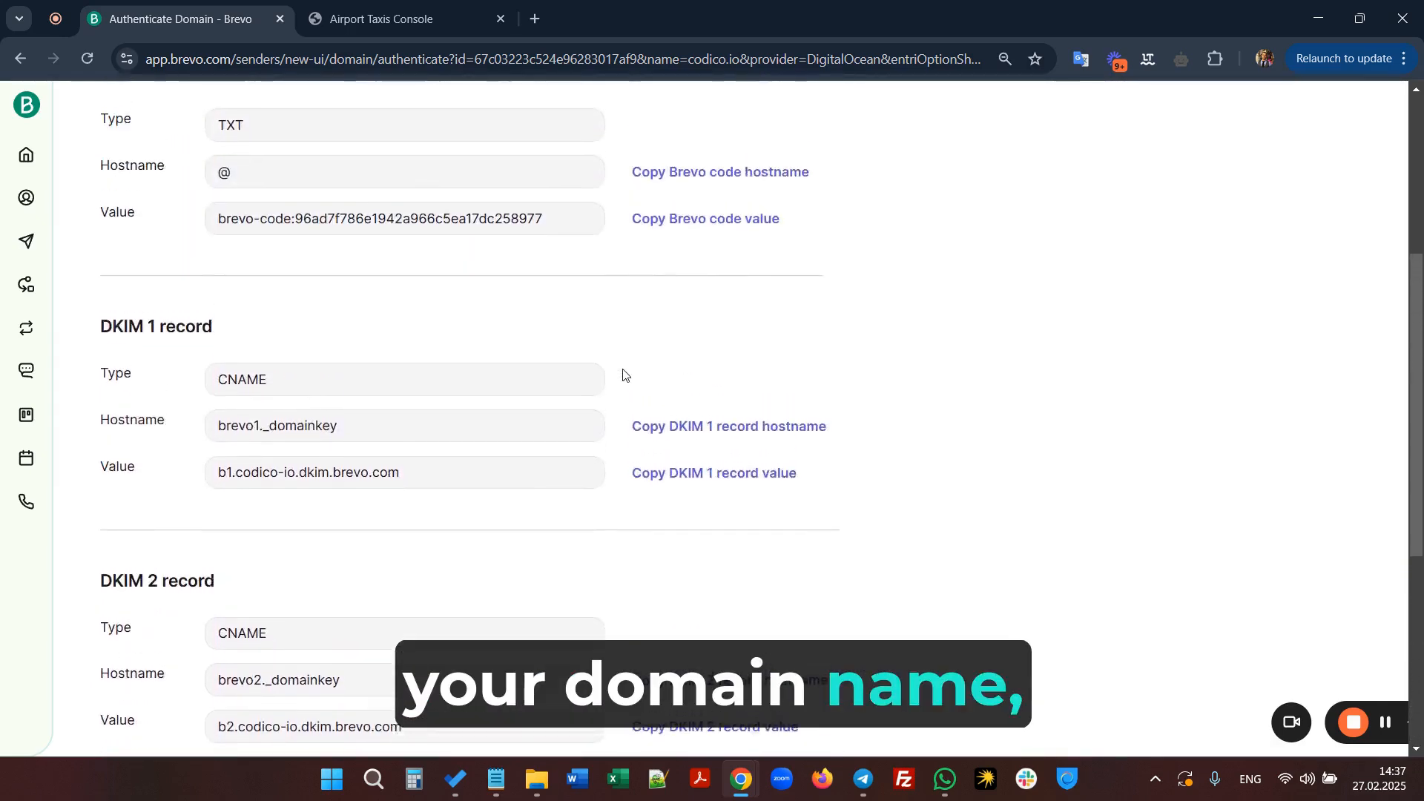
pyautogui.scroll(-2, 623, 374)
pyautogui.scroll(4, 623, 374)
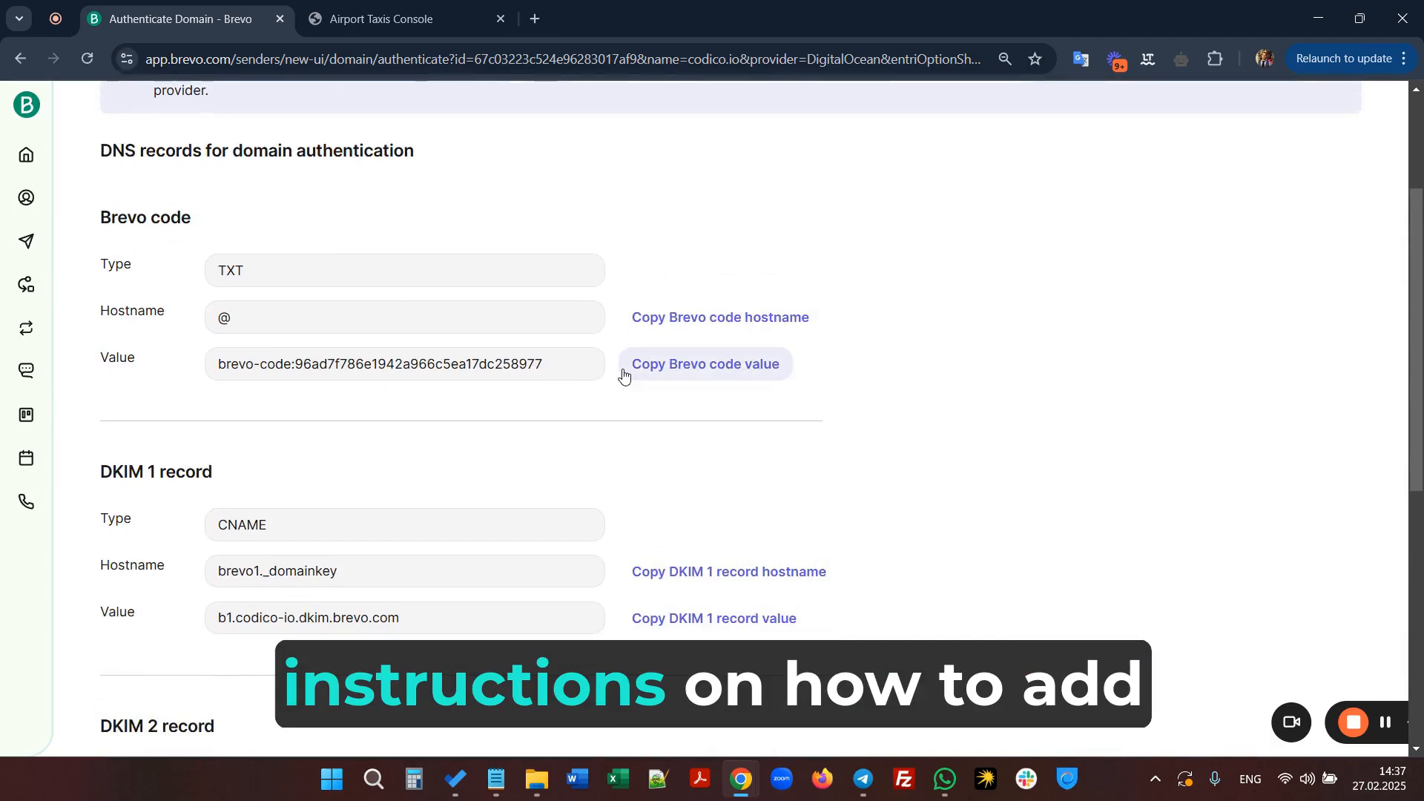
pyautogui.scroll(2, 623, 374)
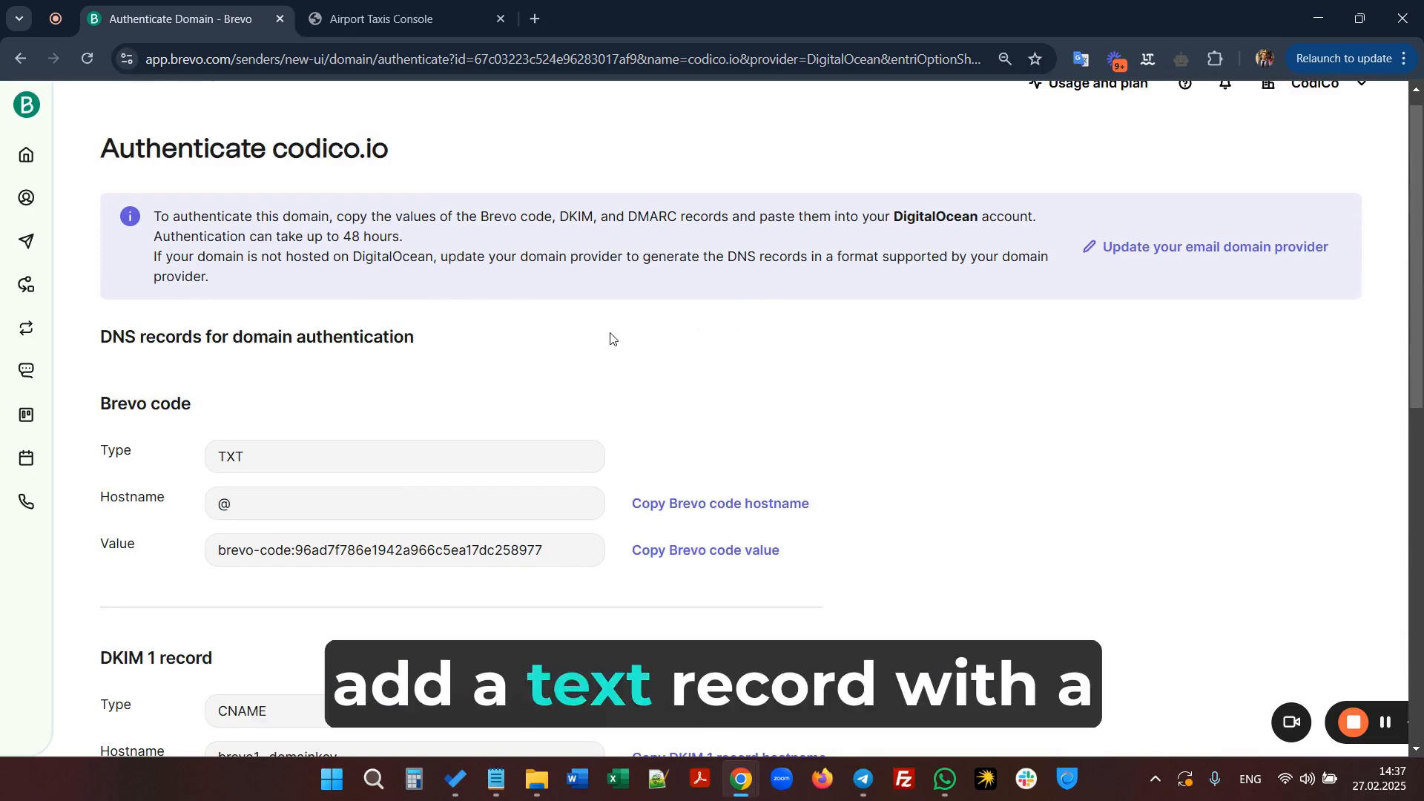
# Step: Review the DNS records for codico.io, run the email domain authentication, and dismiss the resulting notice
pyautogui.scroll(-1, 610, 338)
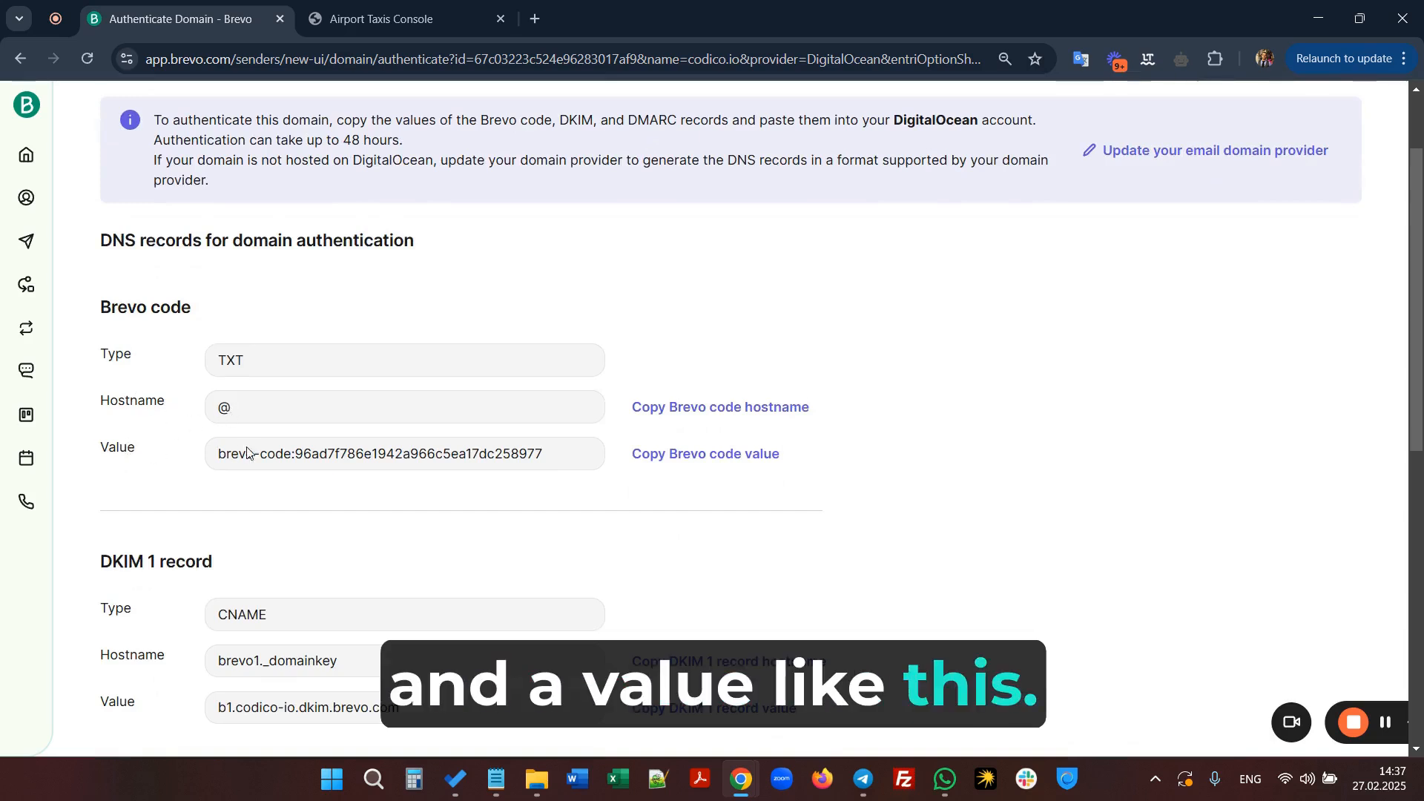
pyautogui.scroll(-3, 334, 530)
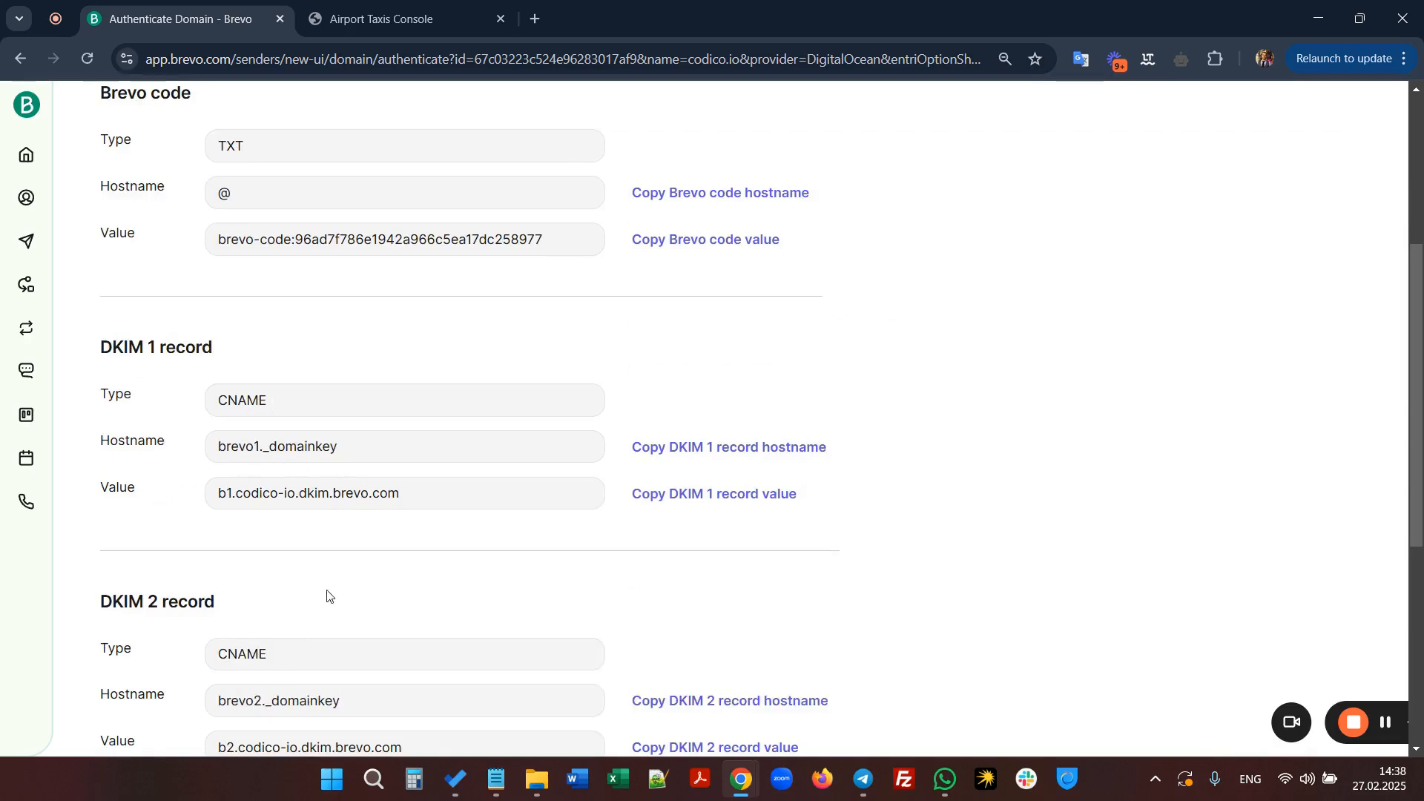
pyautogui.scroll(-2, 327, 596)
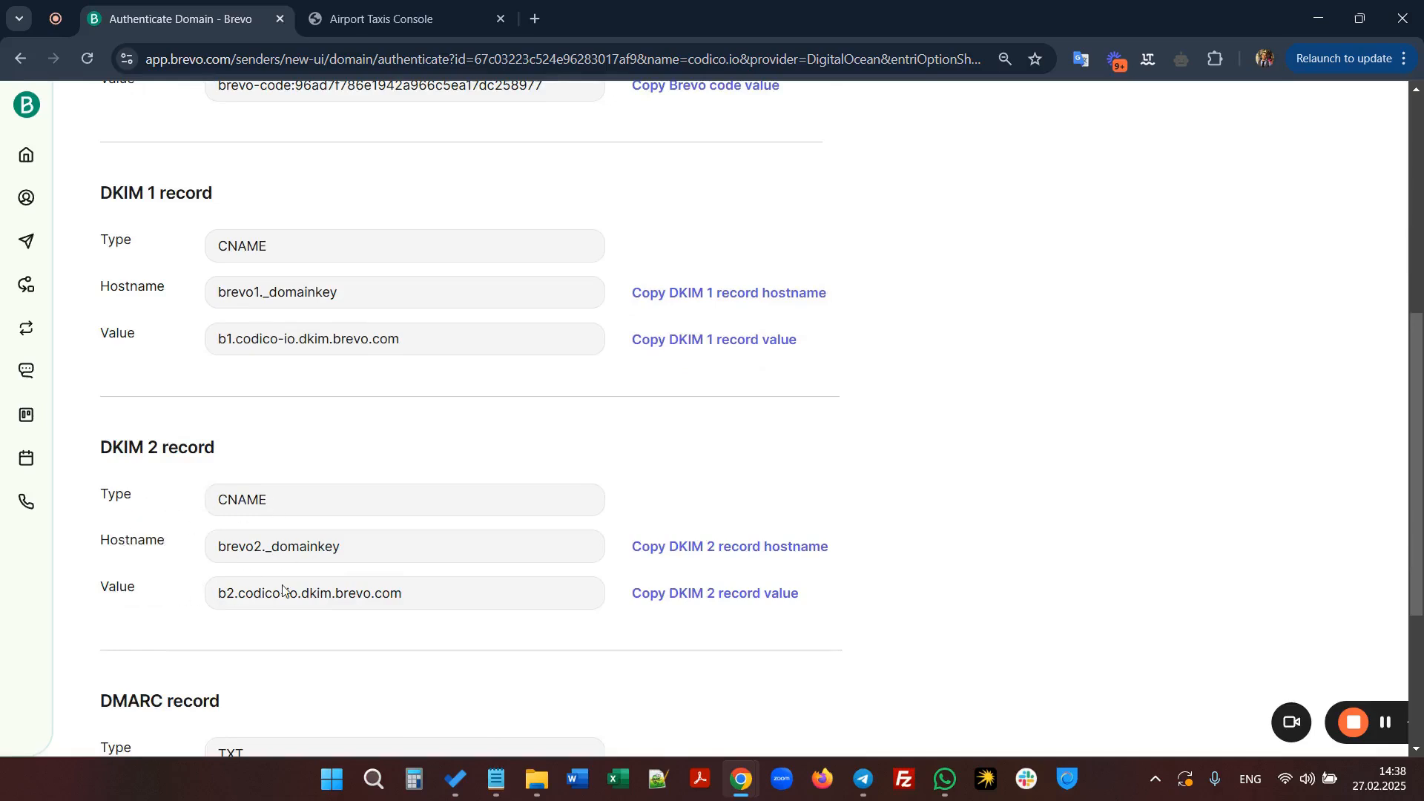
pyautogui.scroll(-4, 312, 634)
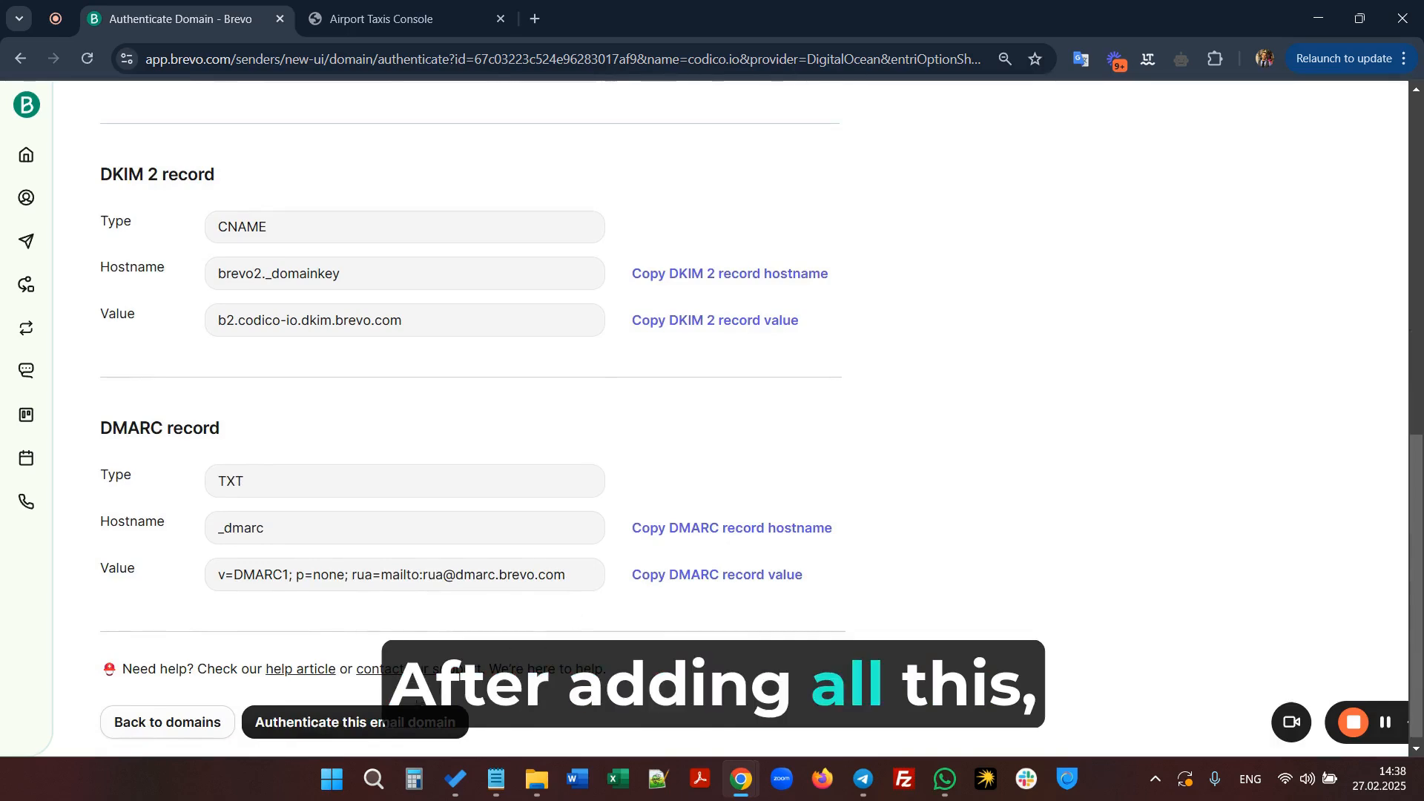
pyautogui.click(382, 718)
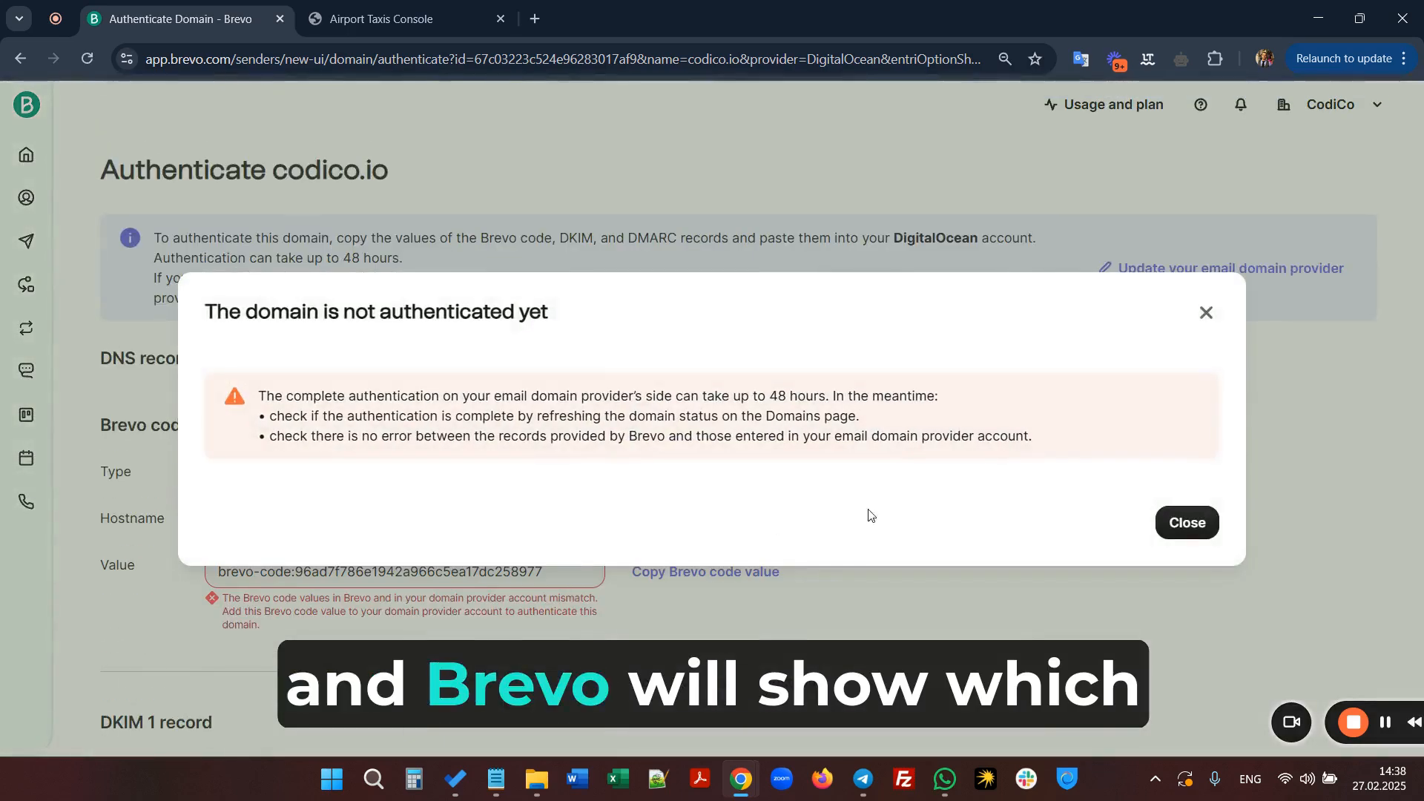
pyautogui.click(1193, 524)
# Step: Examine the match status of the Brevo code, DKIM 1, DKIM 2 and DMARC record values for codico.io
pyautogui.scroll(-4, 798, 572)
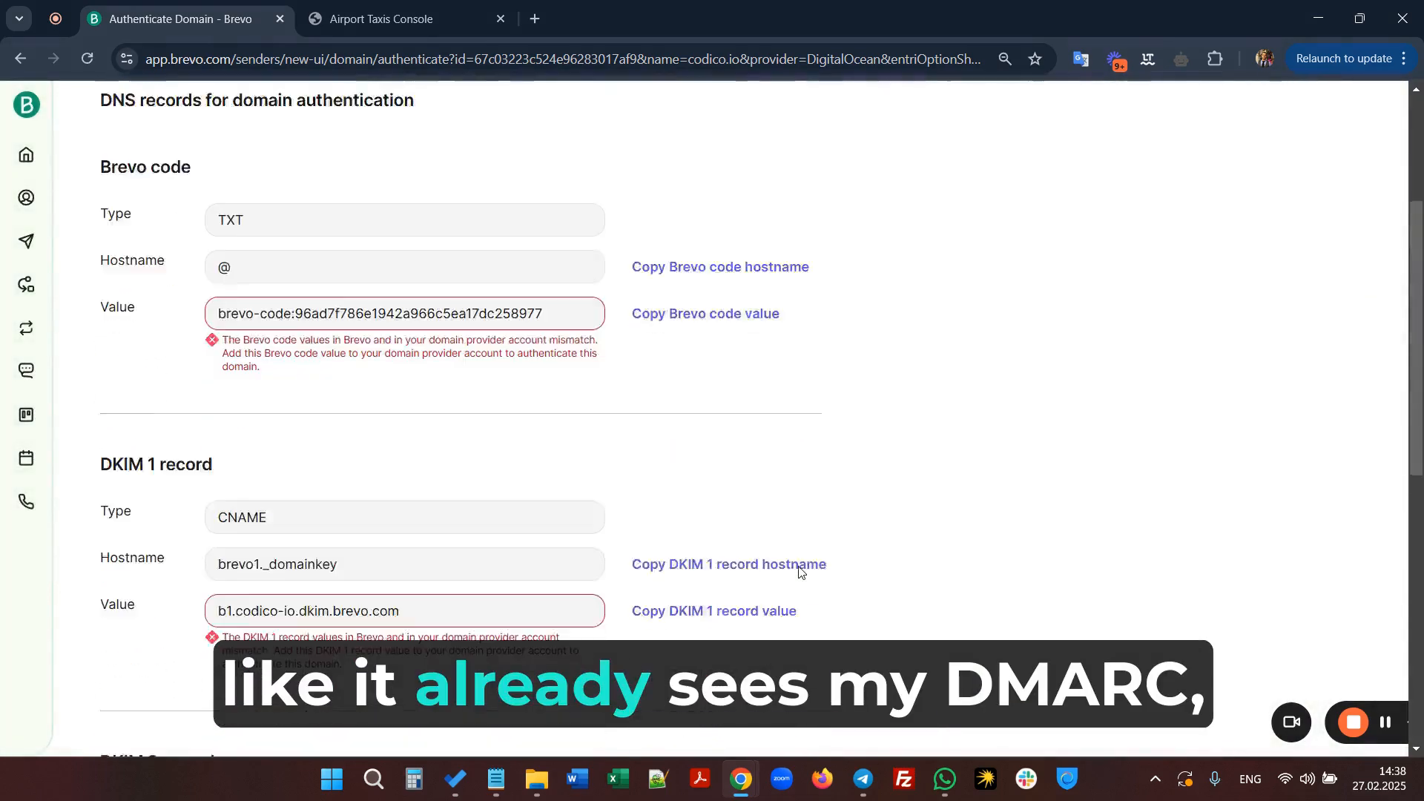
pyautogui.scroll(-8, 567, 604)
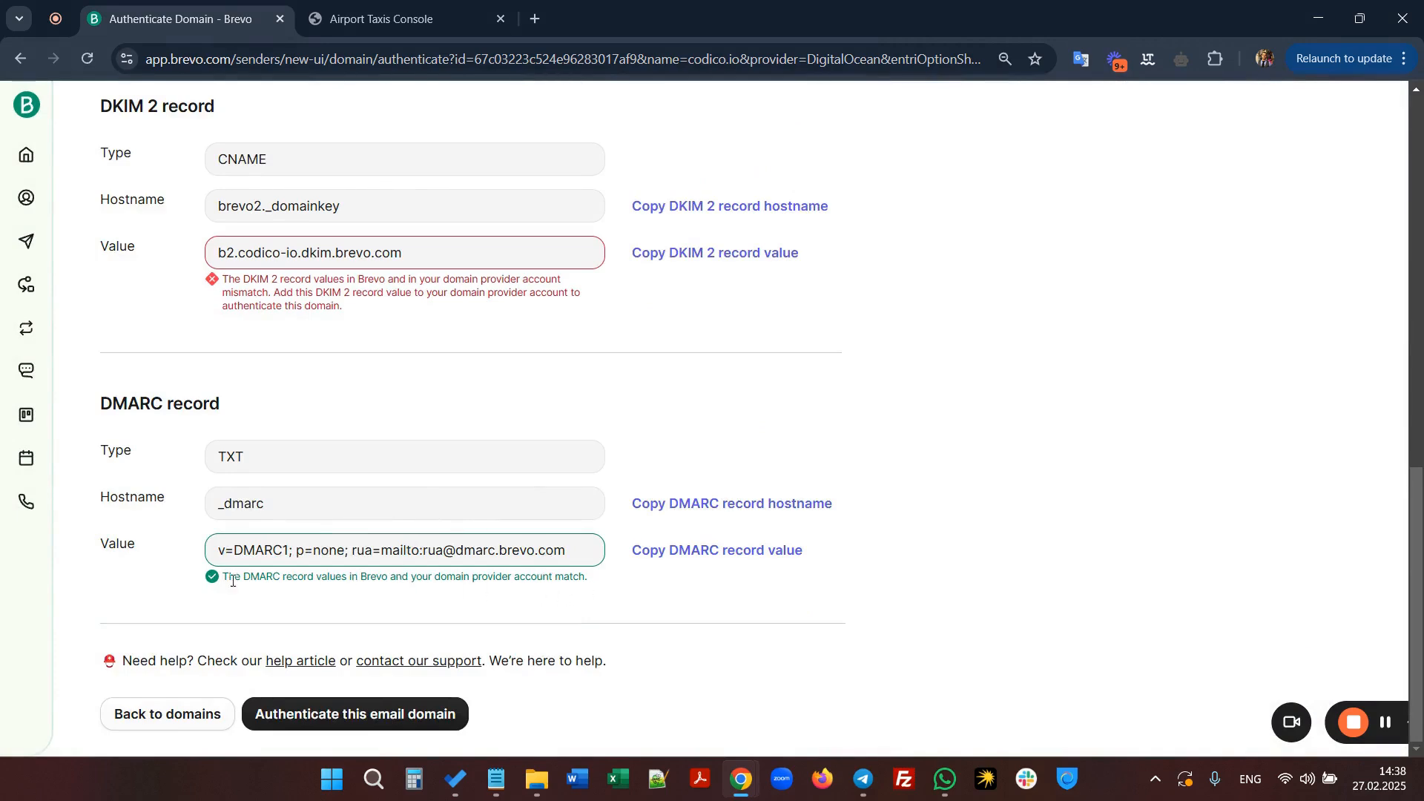
pyautogui.scroll(9, 543, 505)
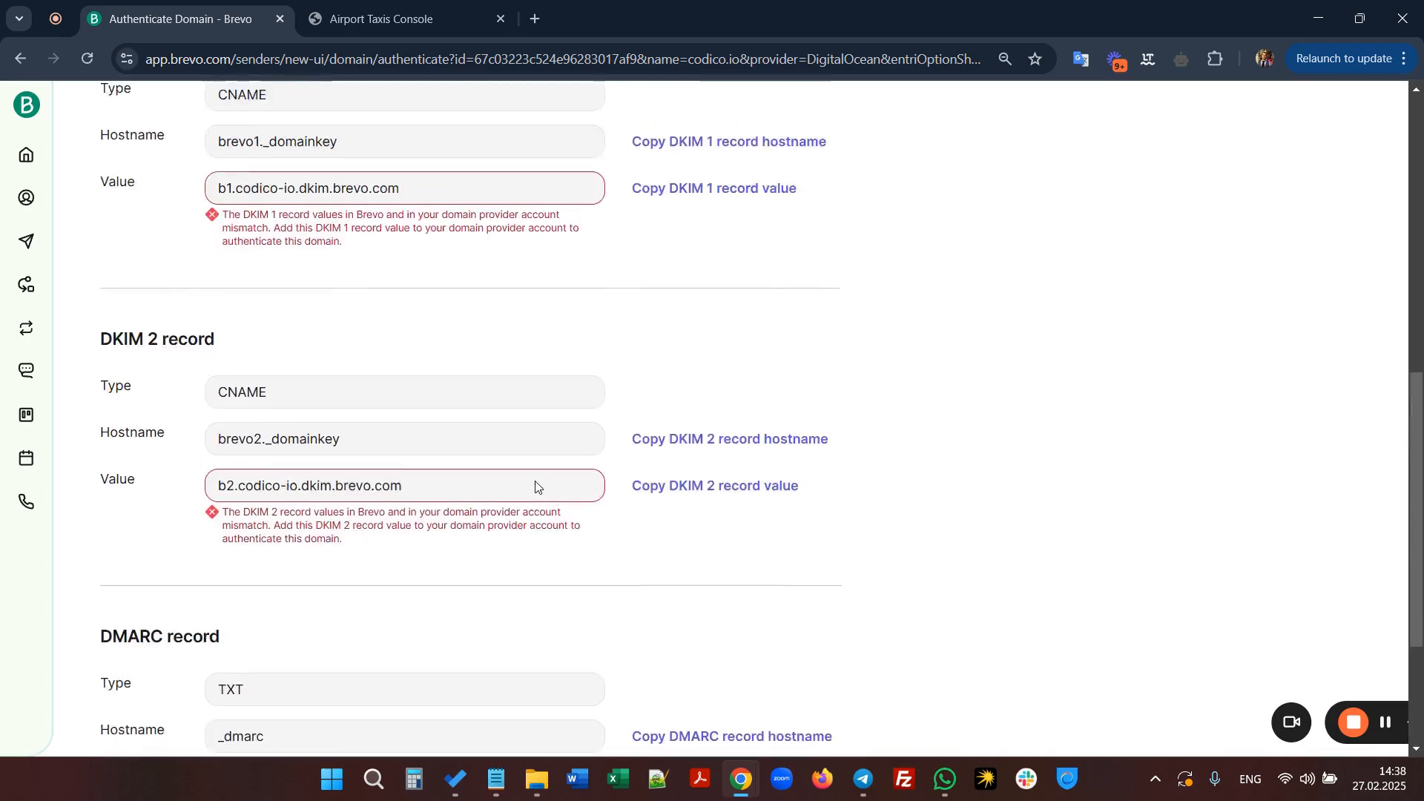
pyautogui.scroll(2, 475, 356)
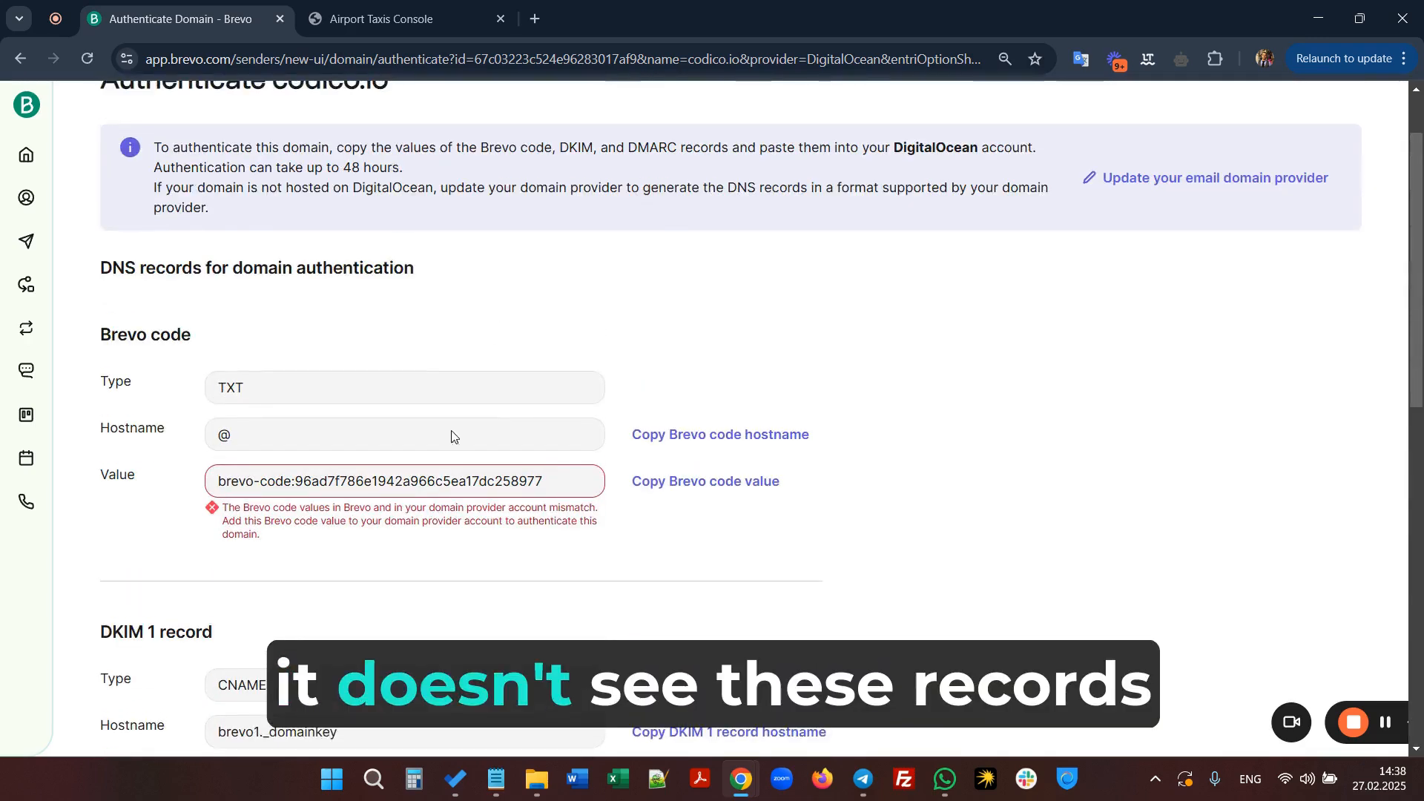
pyautogui.scroll(-3, 448, 553)
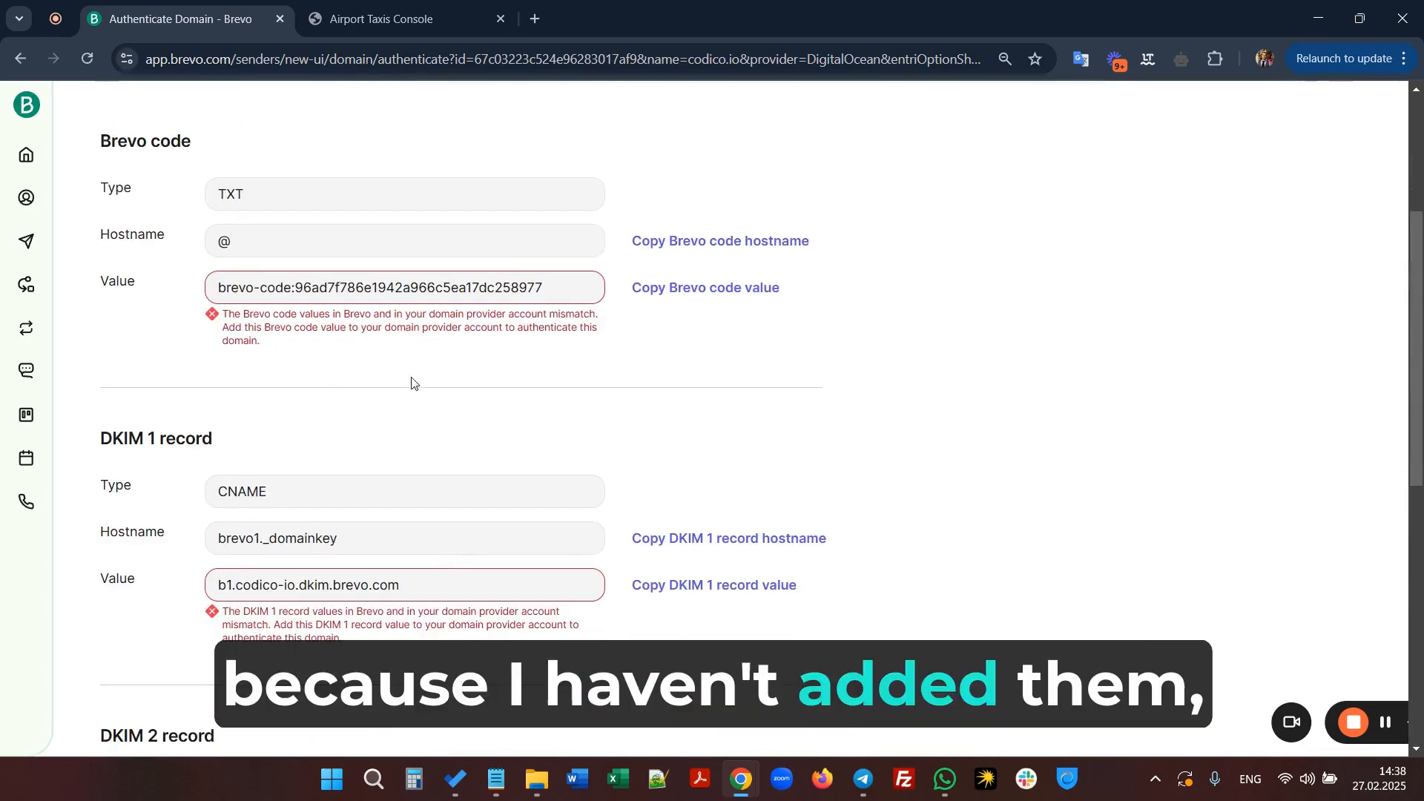
pyautogui.scroll(-2, 369, 626)
pyautogui.scroll(2, 368, 626)
pyautogui.scroll(-2, 371, 629)
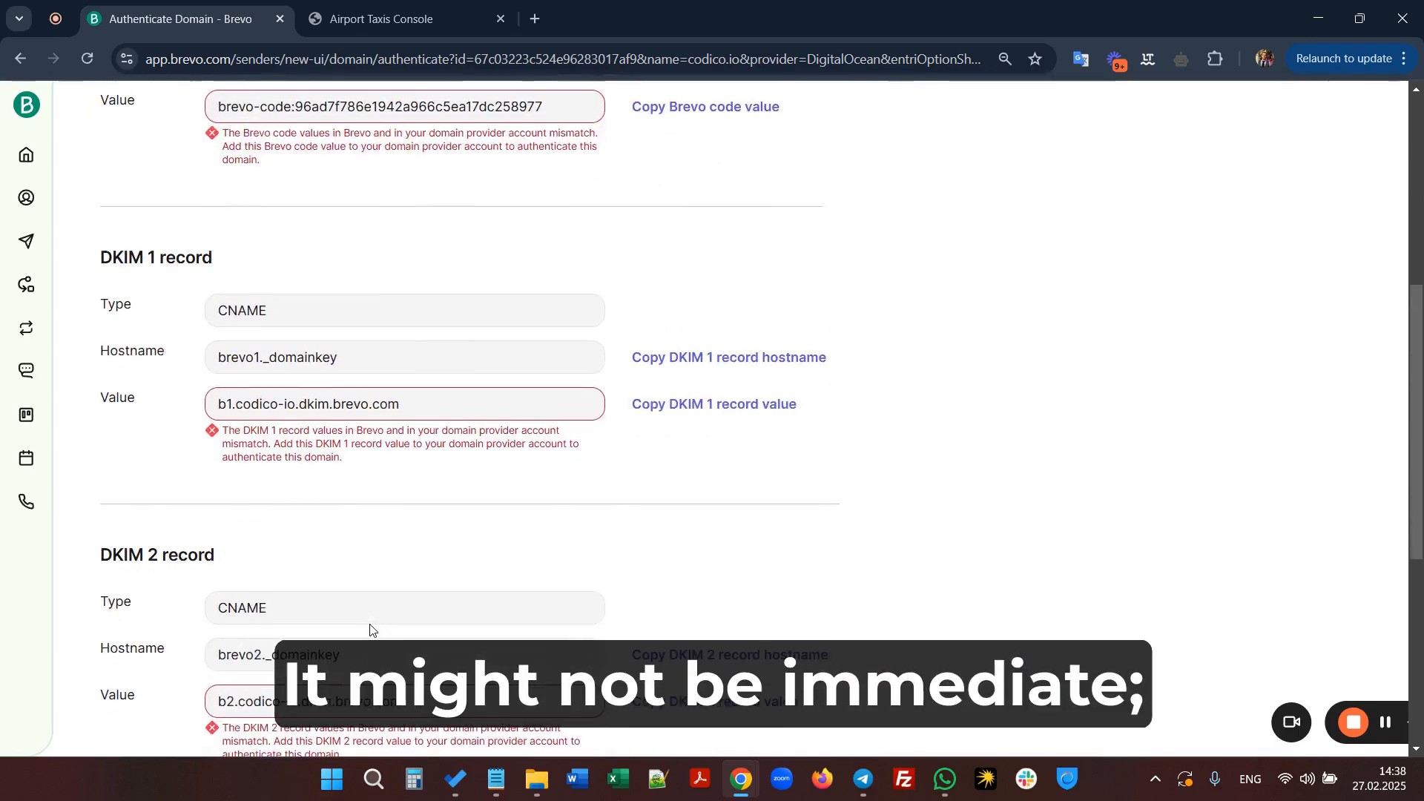
# Step: Check how long domain authentication can take, and look through the codico.io DNS records again
pyautogui.scroll(6, 370, 629)
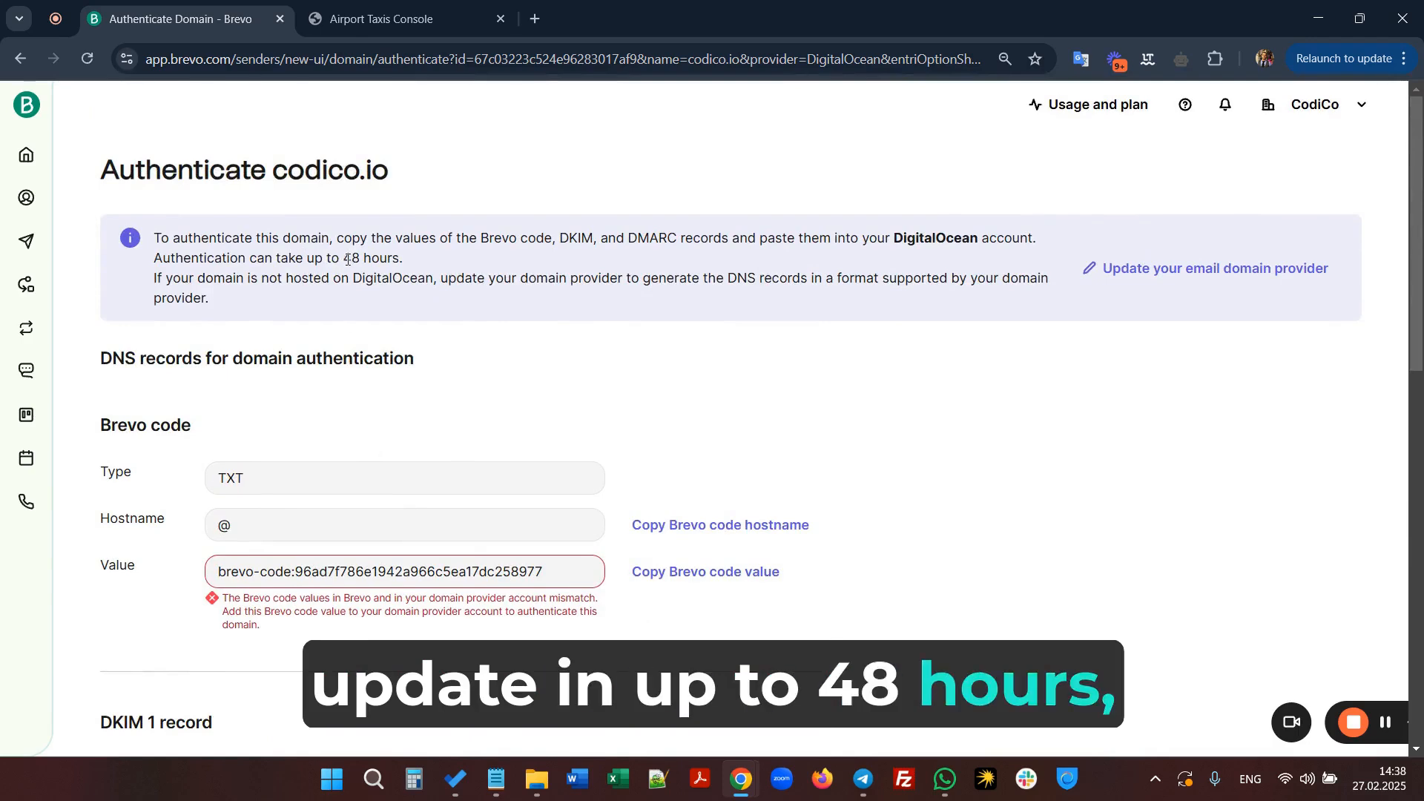
pyautogui.moveTo(350, 259); pyautogui.dragTo(399, 259)
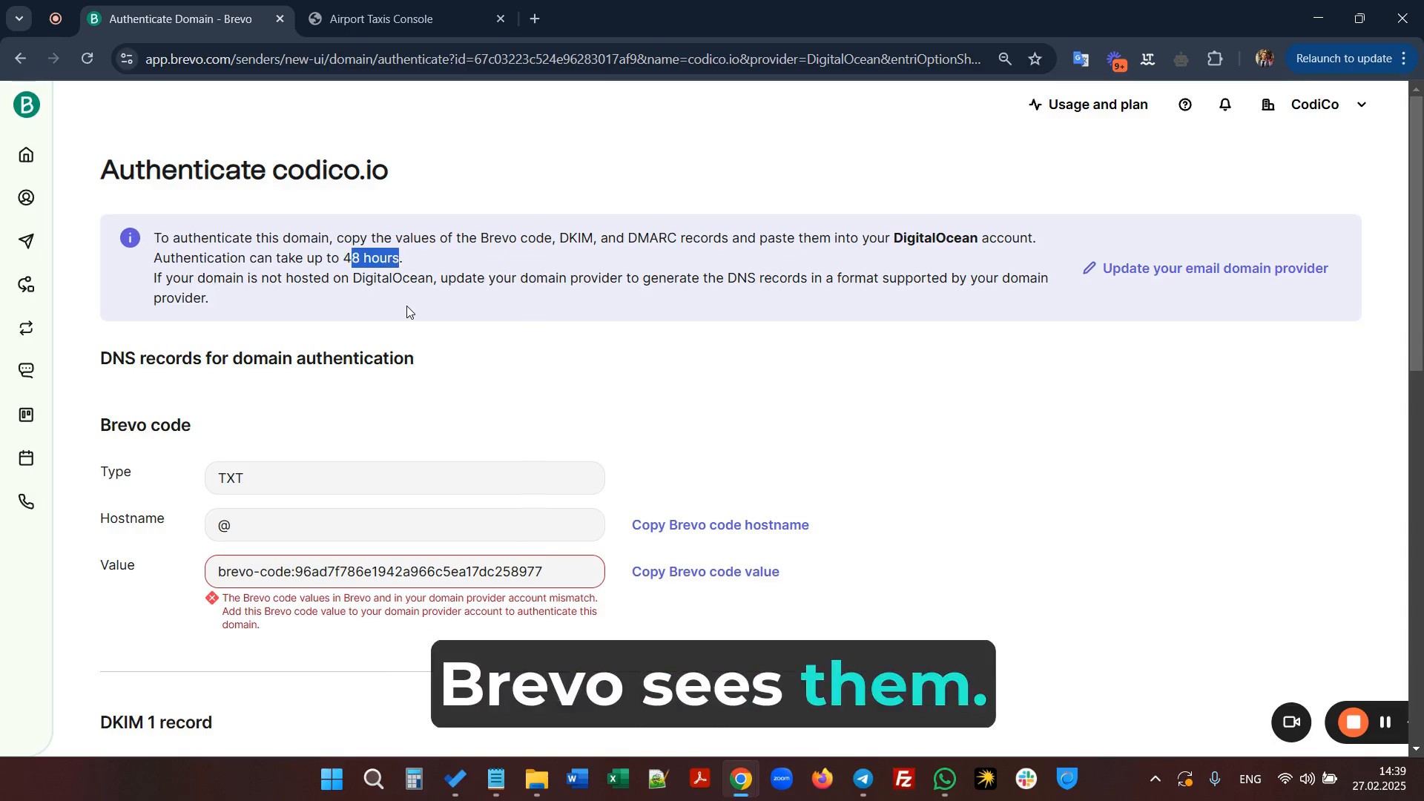
pyautogui.scroll(-4, 406, 307)
pyautogui.scroll(4, 406, 306)
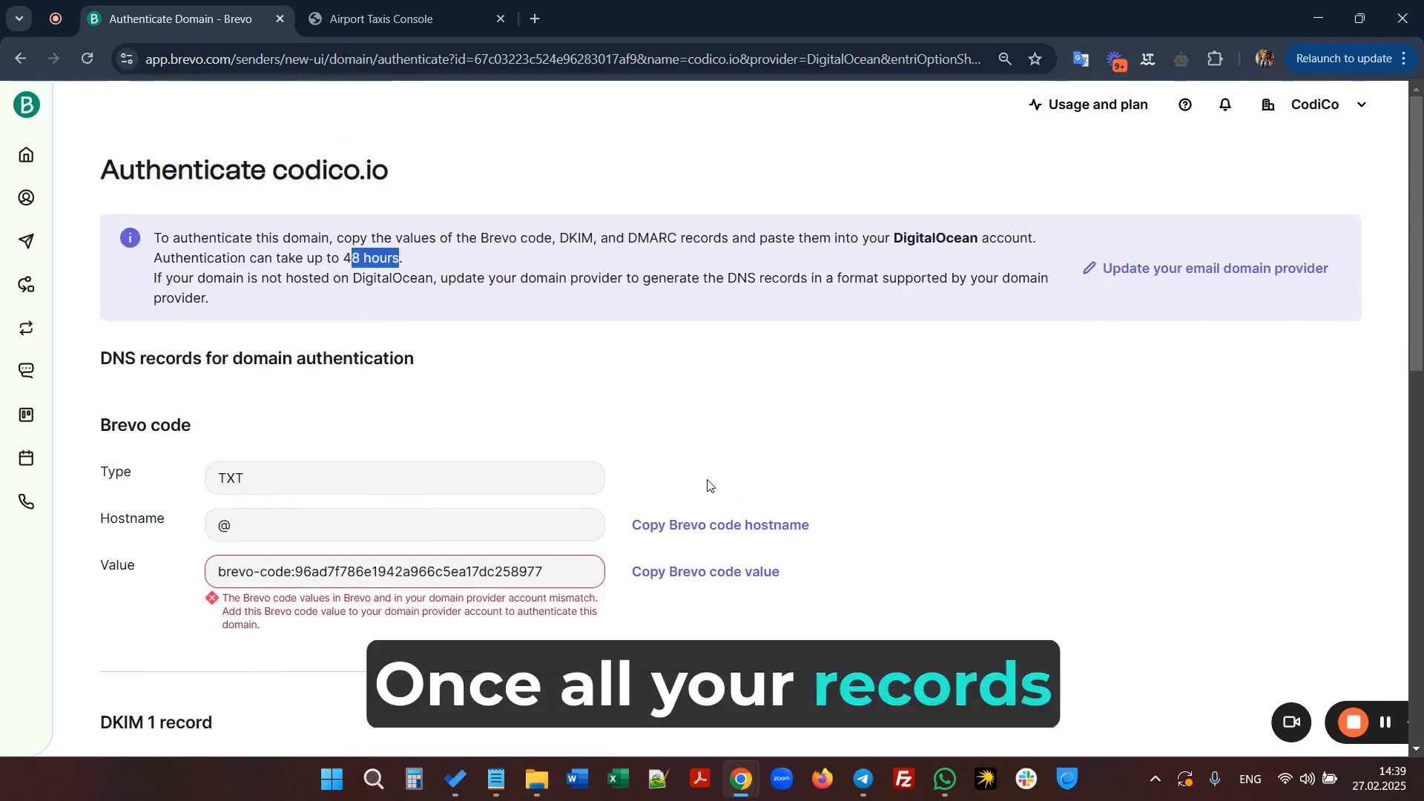
pyautogui.scroll(-12, 708, 486)
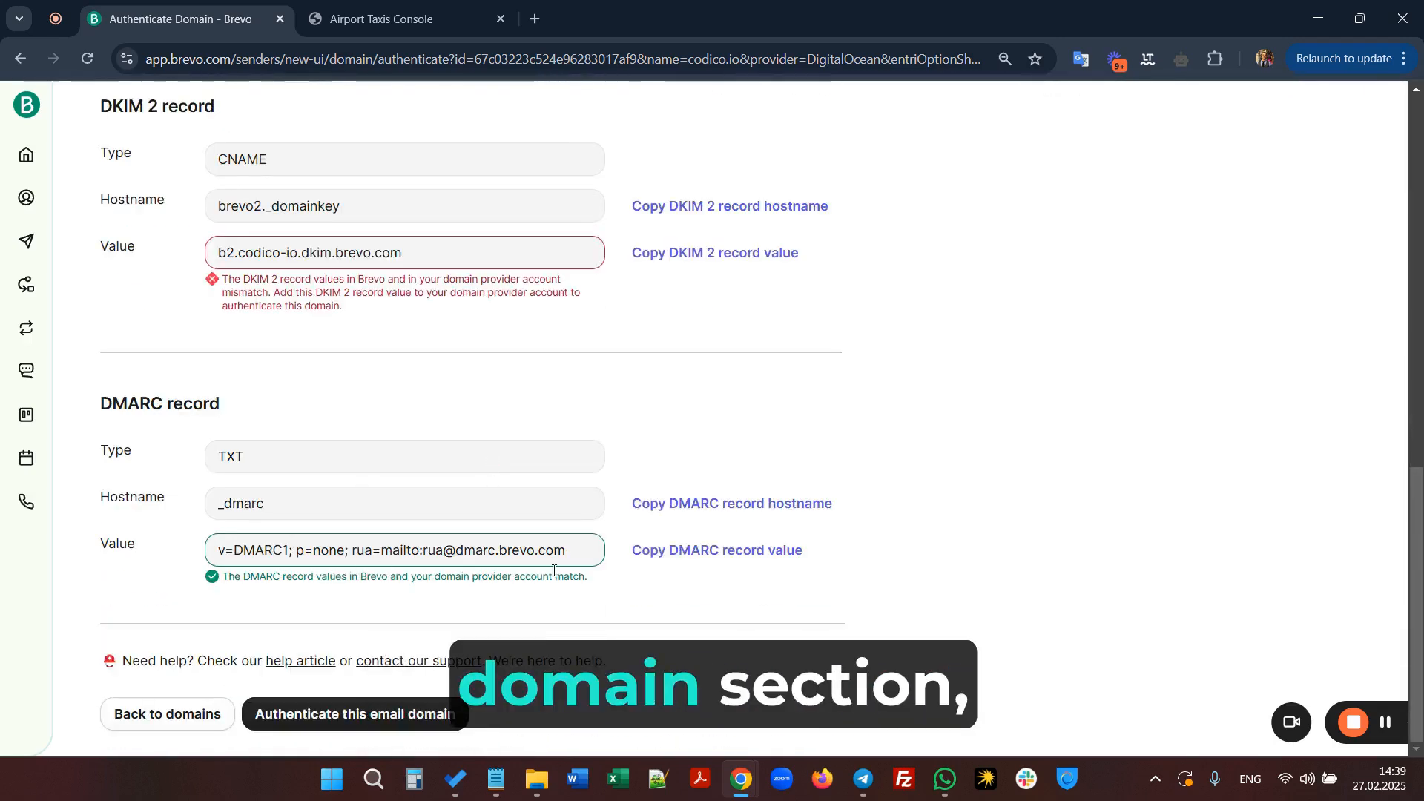
pyautogui.scroll(12, 871, 442)
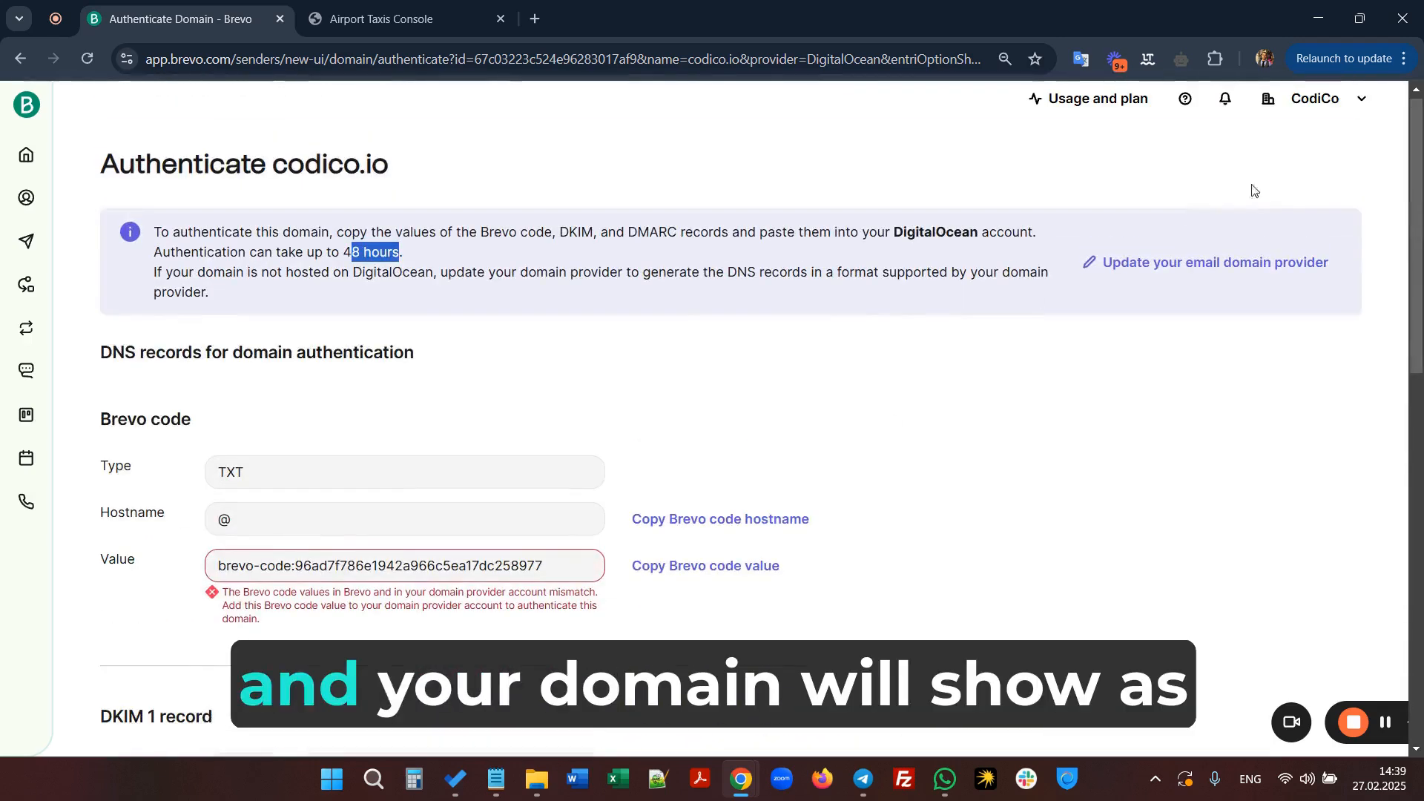
# Step: Return to the sender settings and check the authentication status of codico.io among the Brevo domains
pyautogui.click(1359, 105)
pyautogui.click(1157, 324)
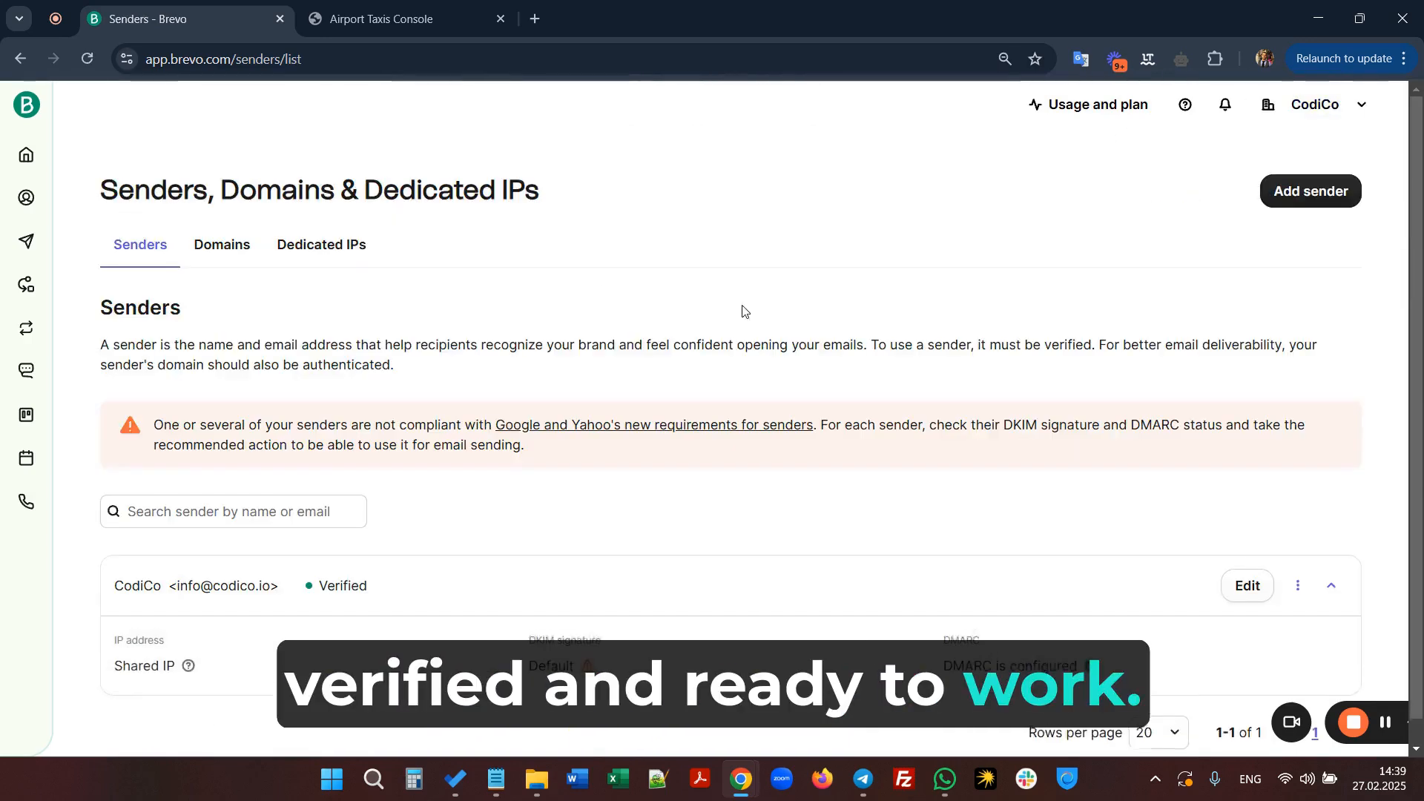
pyautogui.click(223, 246)
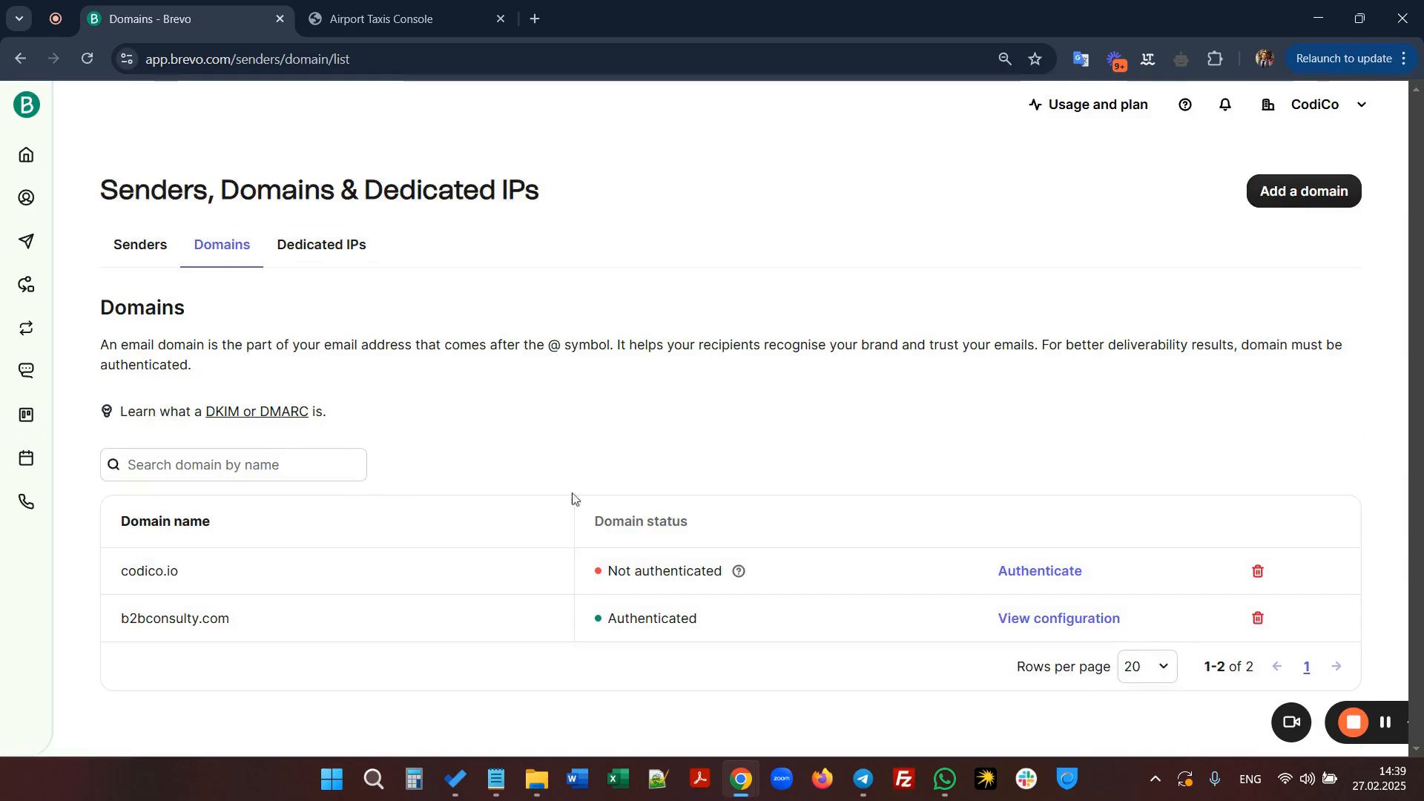
# Step: Check the verification, DKIM signature and DMARC status of the CodiCo sender in the senders list
pyautogui.click(158, 253)
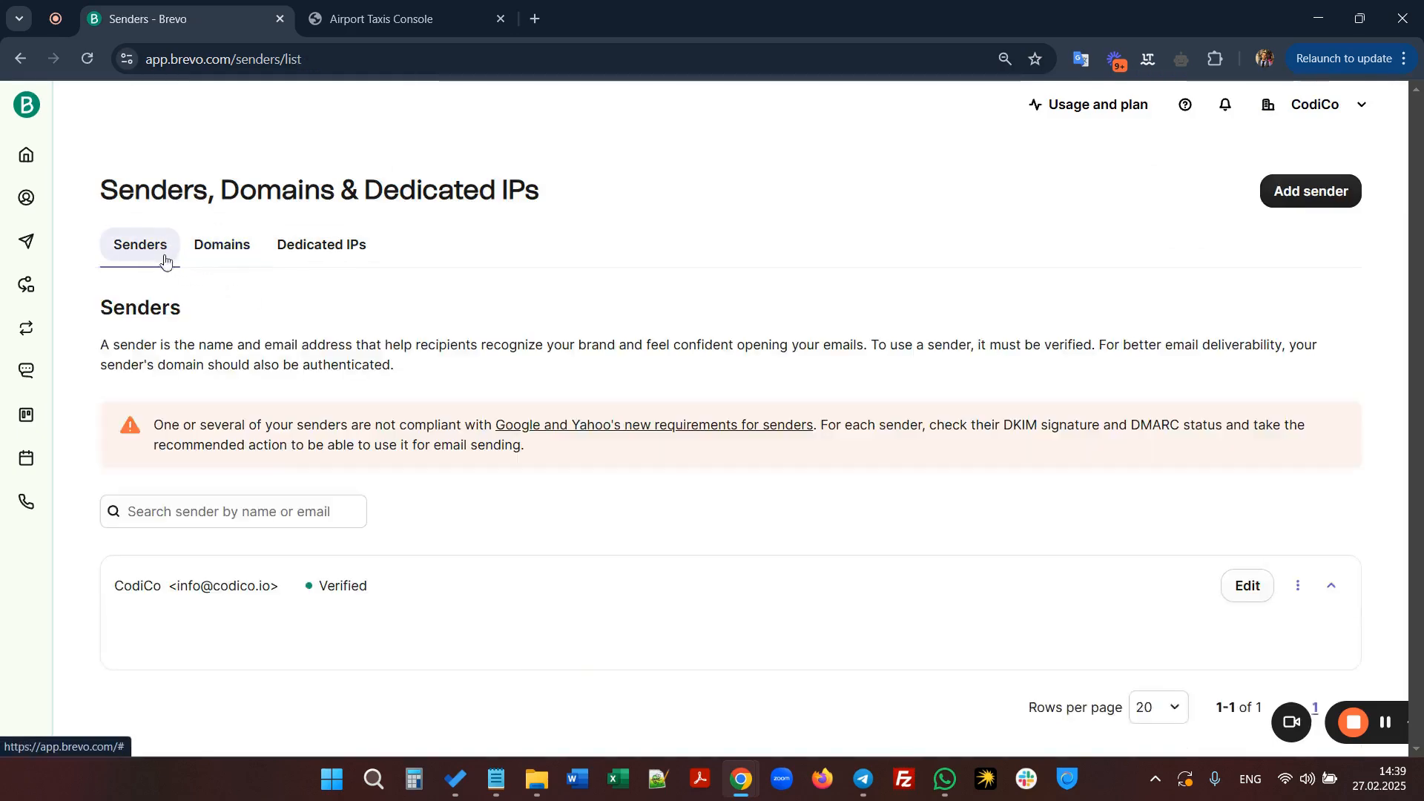
pyautogui.scroll(-1, 263, 468)
pyautogui.moveTo(117, 559); pyautogui.dragTo(388, 552)
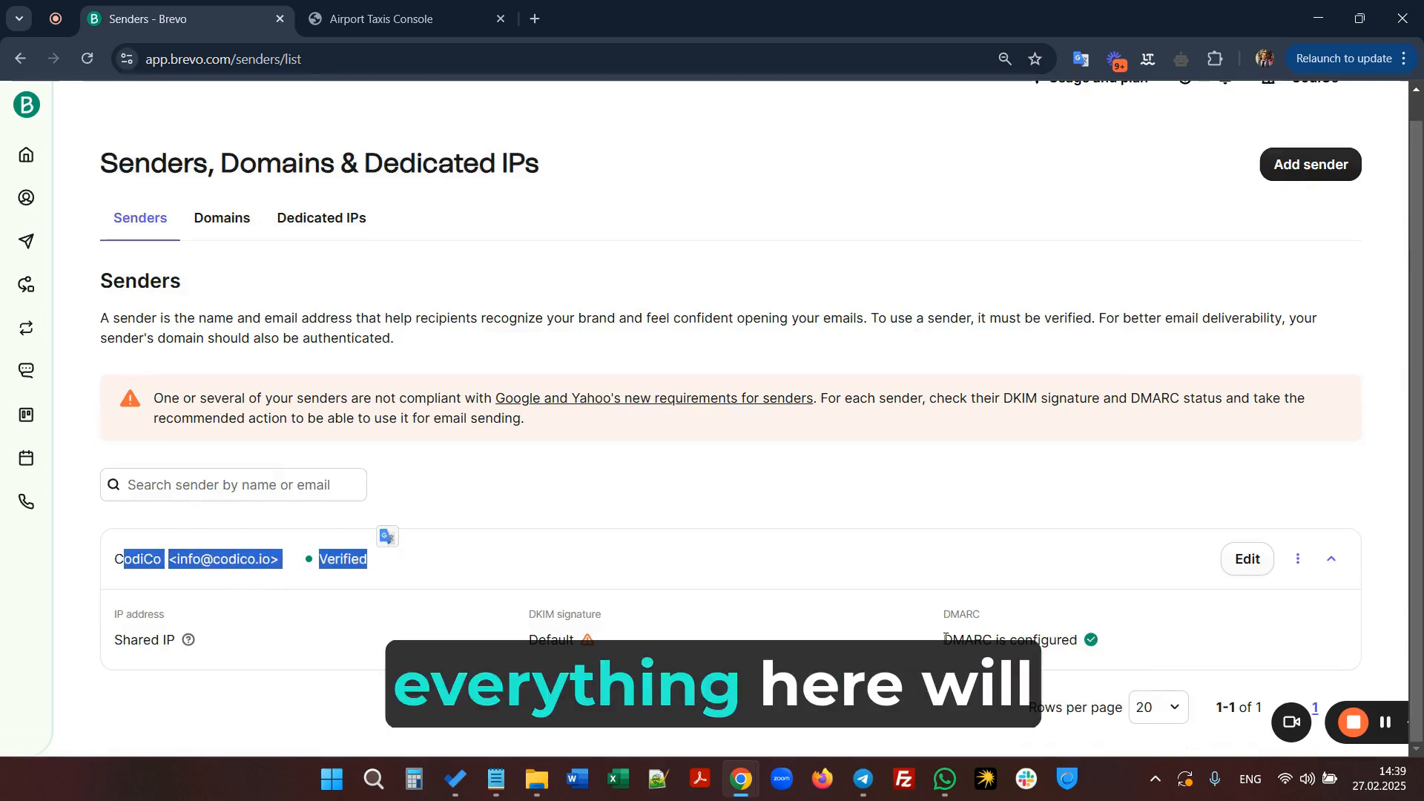
# Step: Reopen the authentication of the codico.io domain with the option to authenticate the domain yourself
pyautogui.click(240, 223)
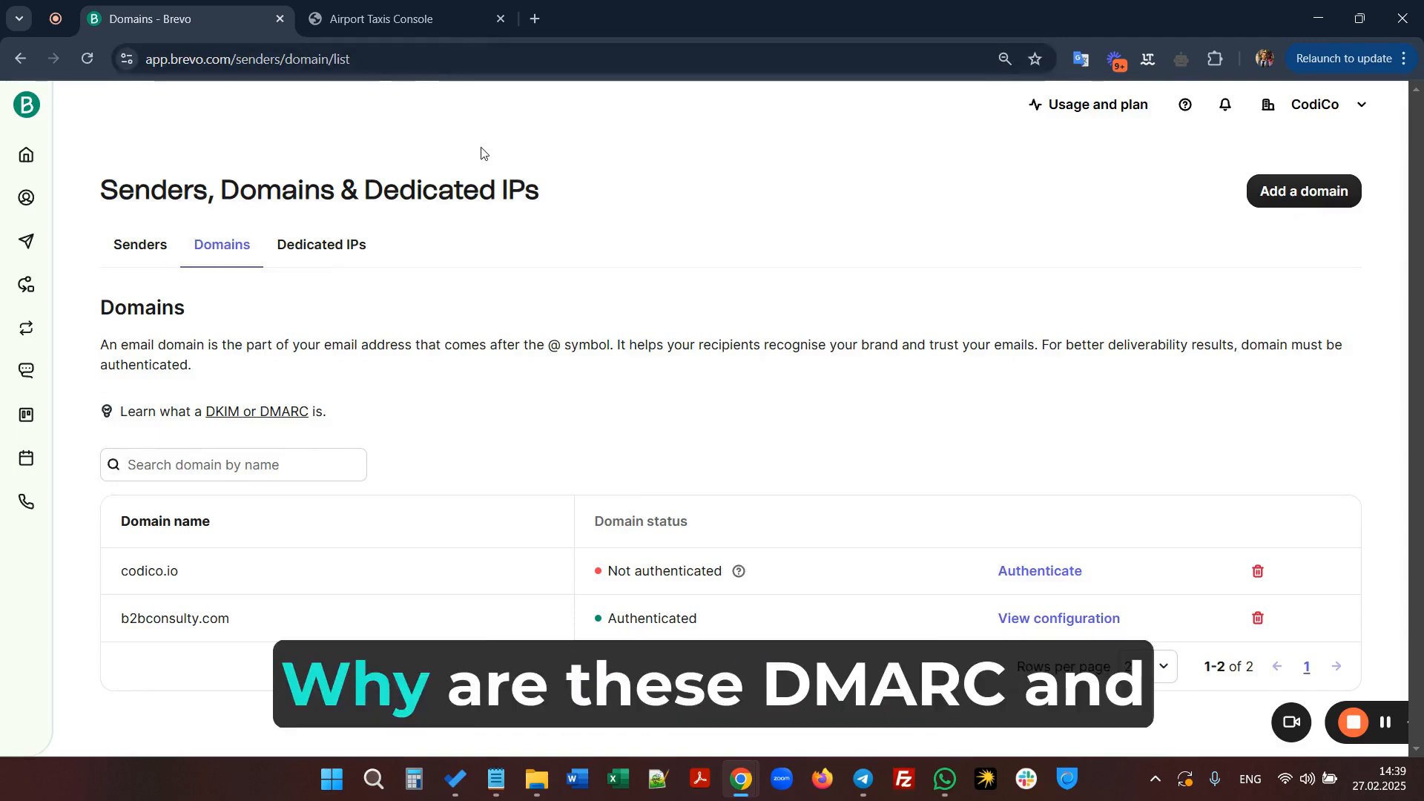
pyautogui.click(1013, 572)
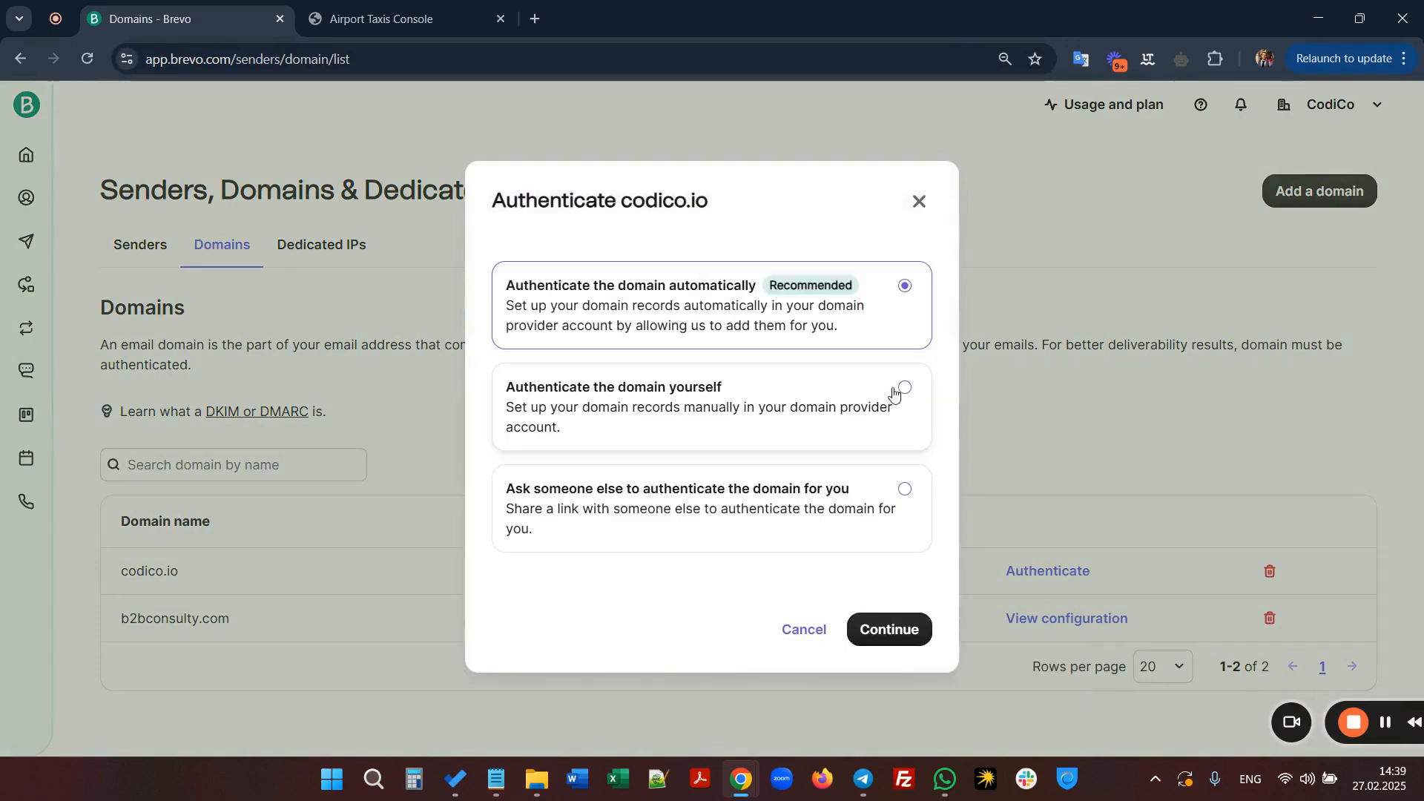
pyautogui.click(873, 631)
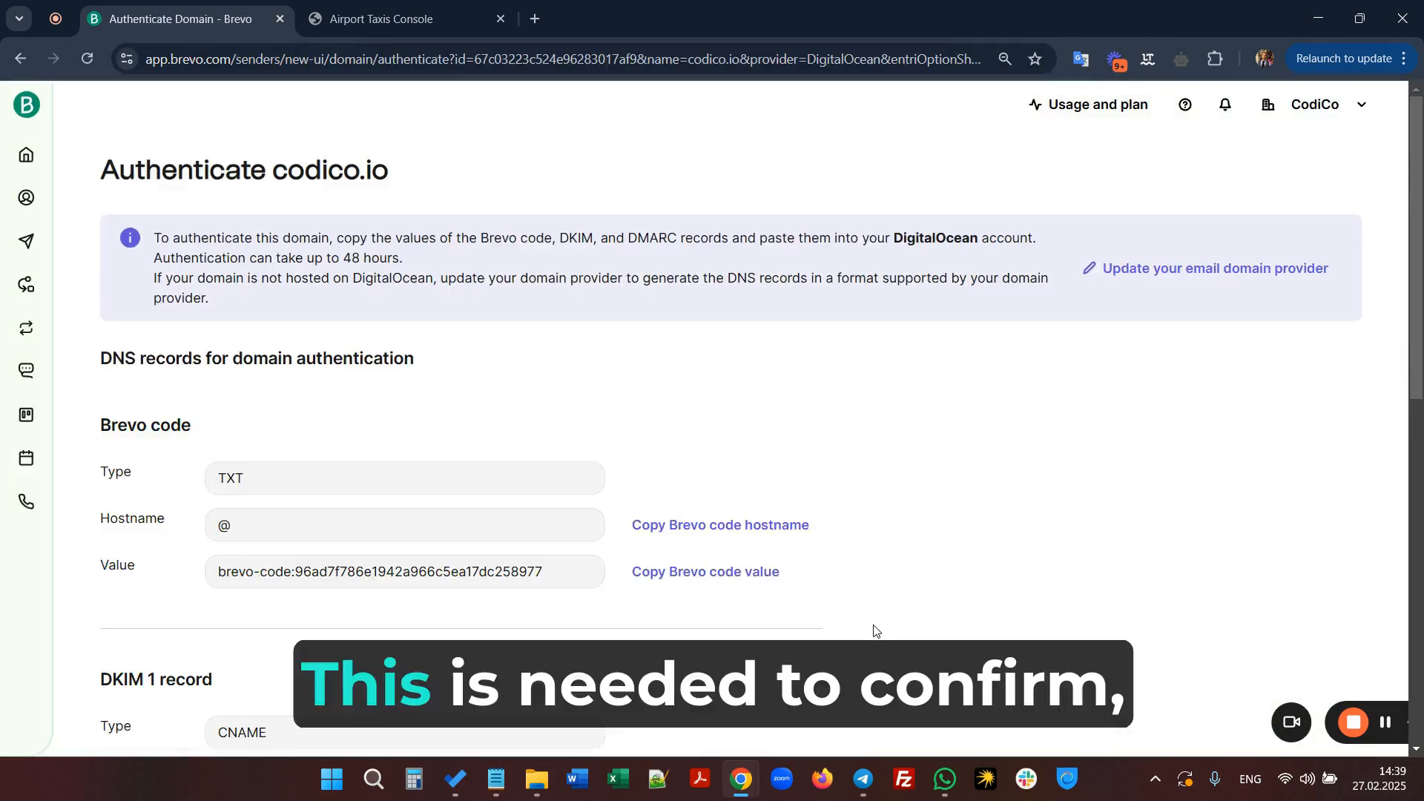
# Step: Review the purpose of the Brevo code TXT record and the DKIM and DMARC records for codico.io
pyautogui.scroll(-3, 875, 631)
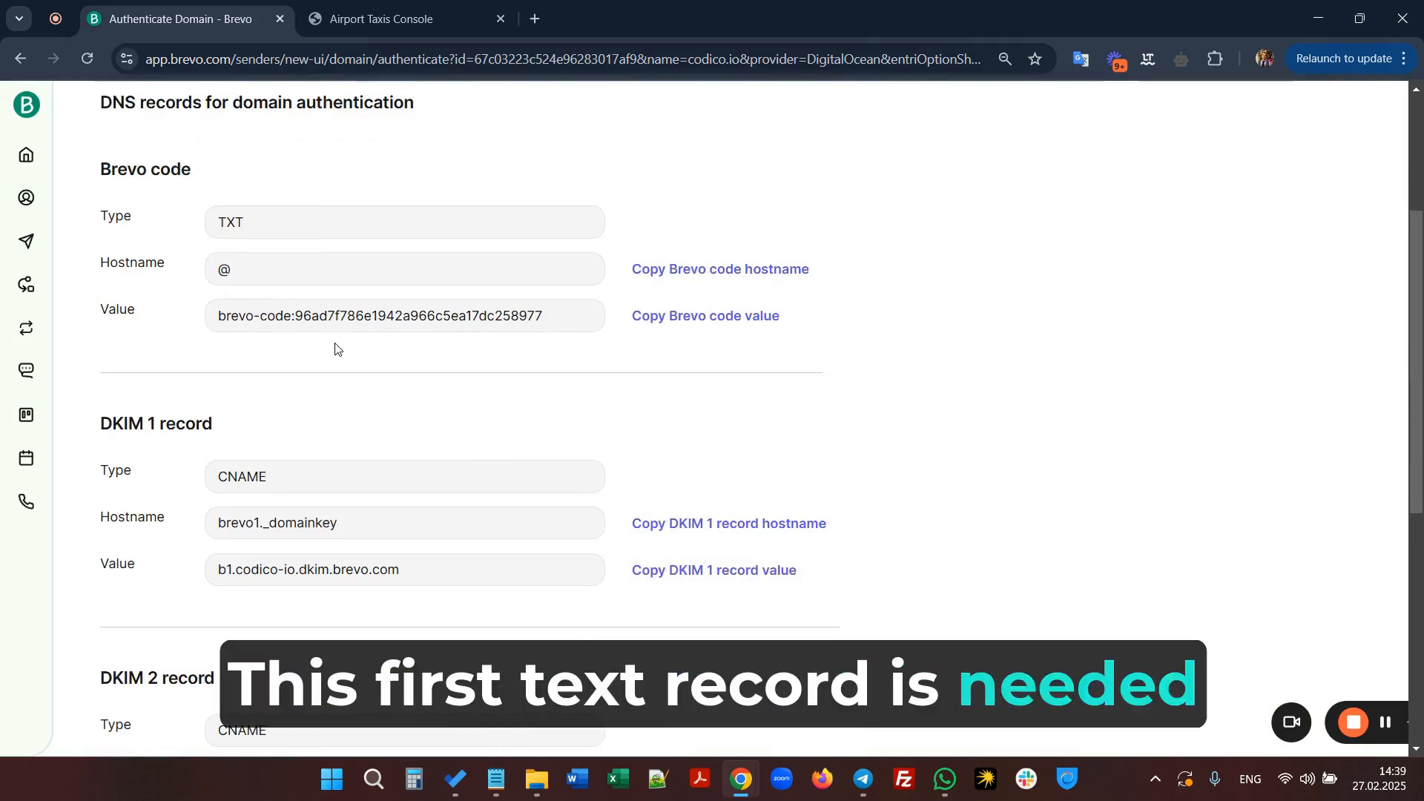
pyautogui.scroll(-2, 335, 348)
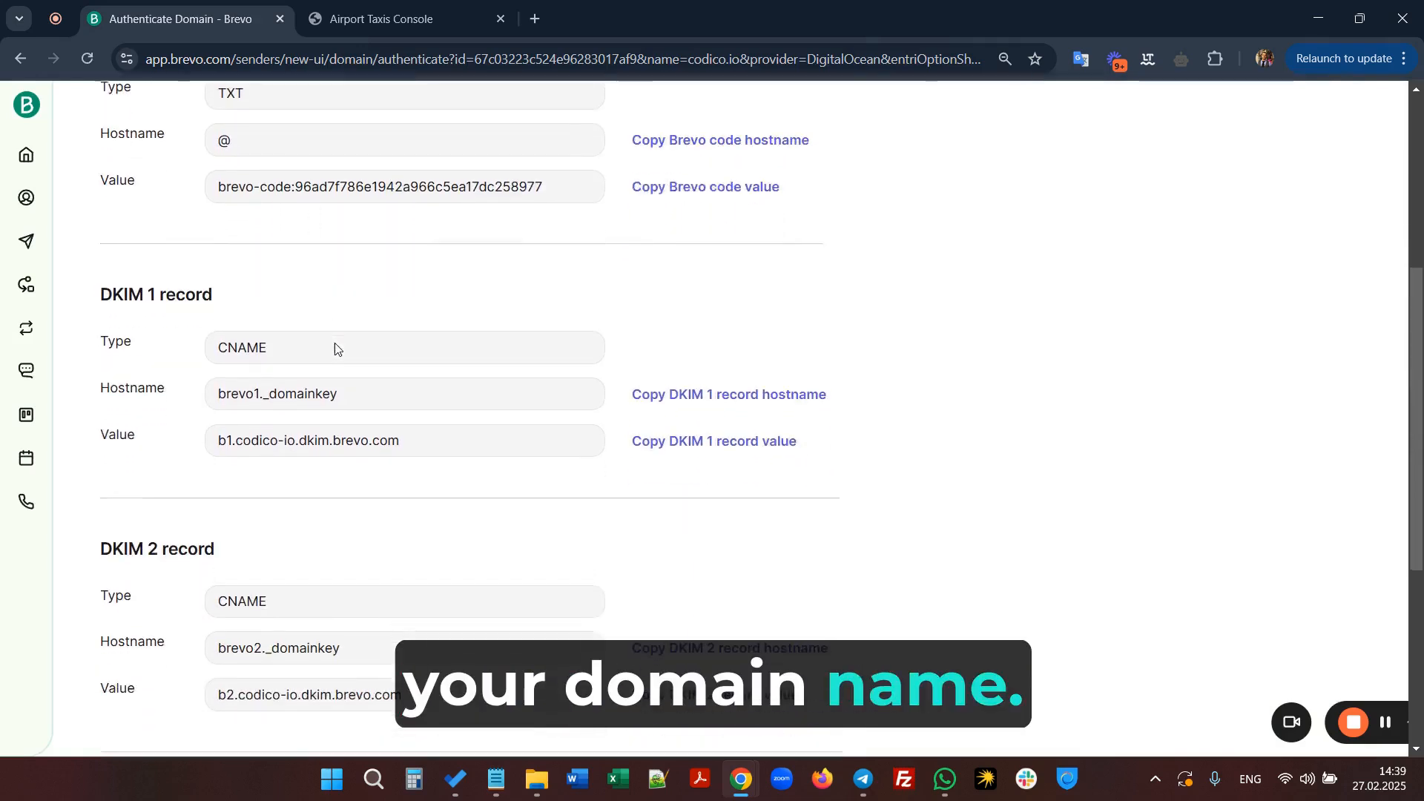
pyautogui.scroll(-4, 191, 477)
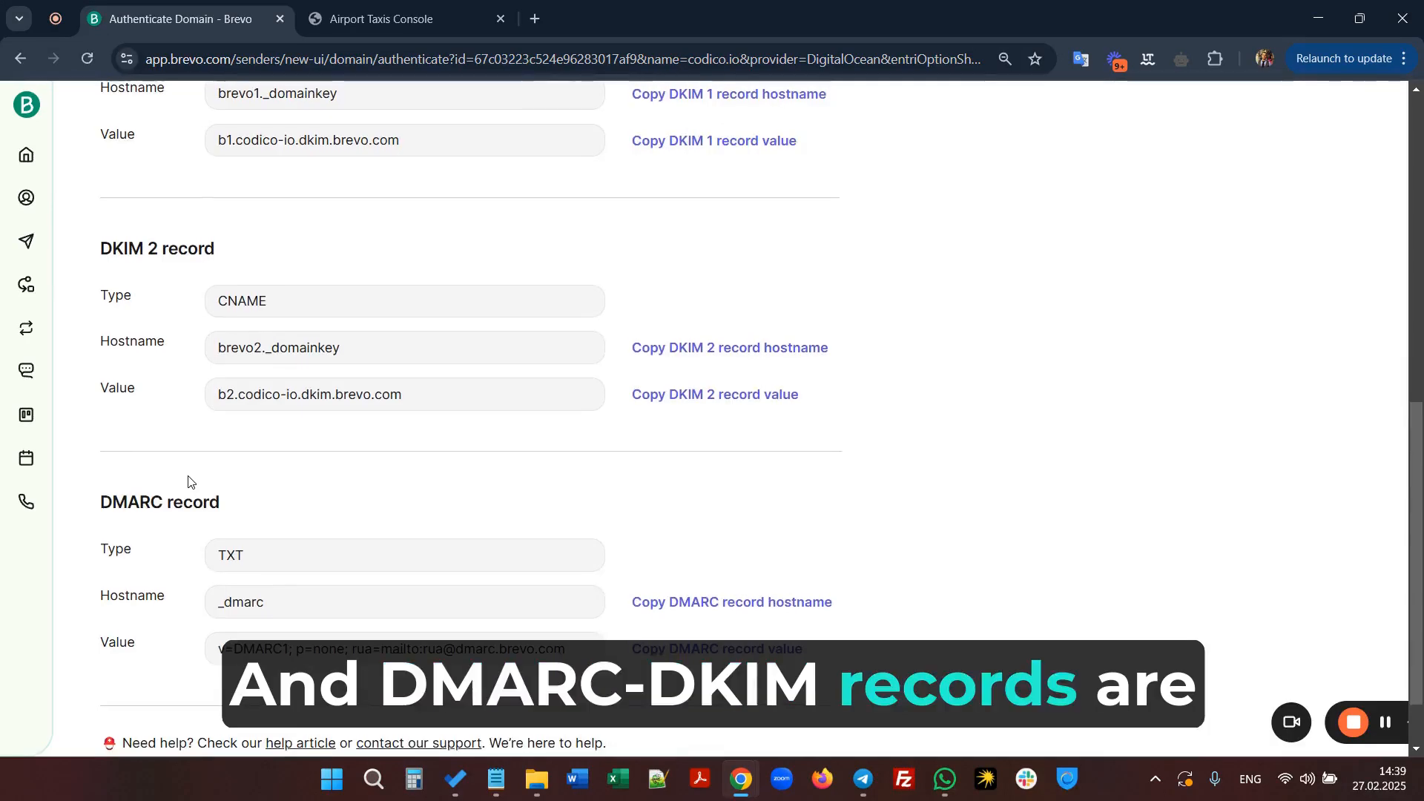
pyautogui.scroll(1, 188, 482)
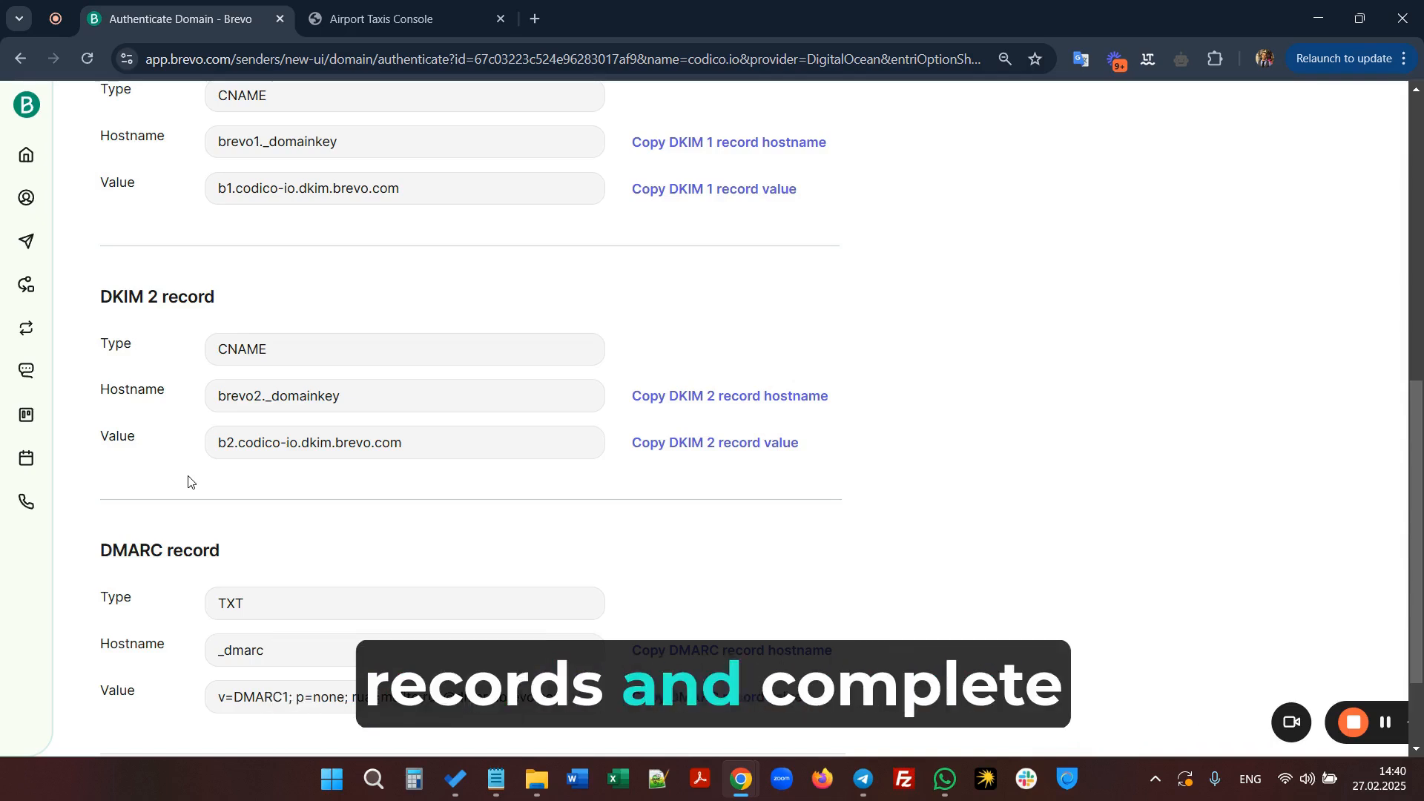
pyautogui.scroll(1, 191, 482)
pyautogui.scroll(6, 188, 482)
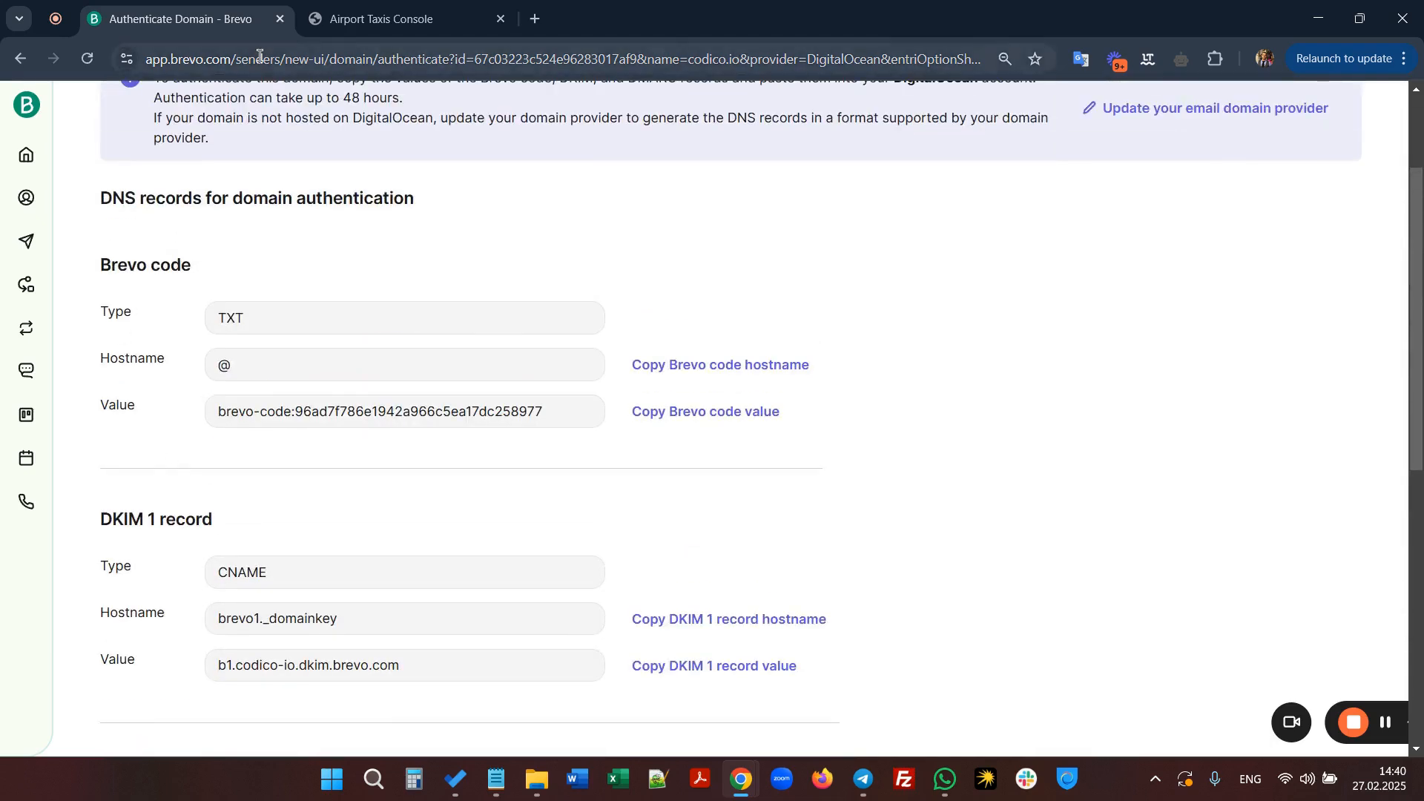
pyautogui.scroll(2, 281, 216)
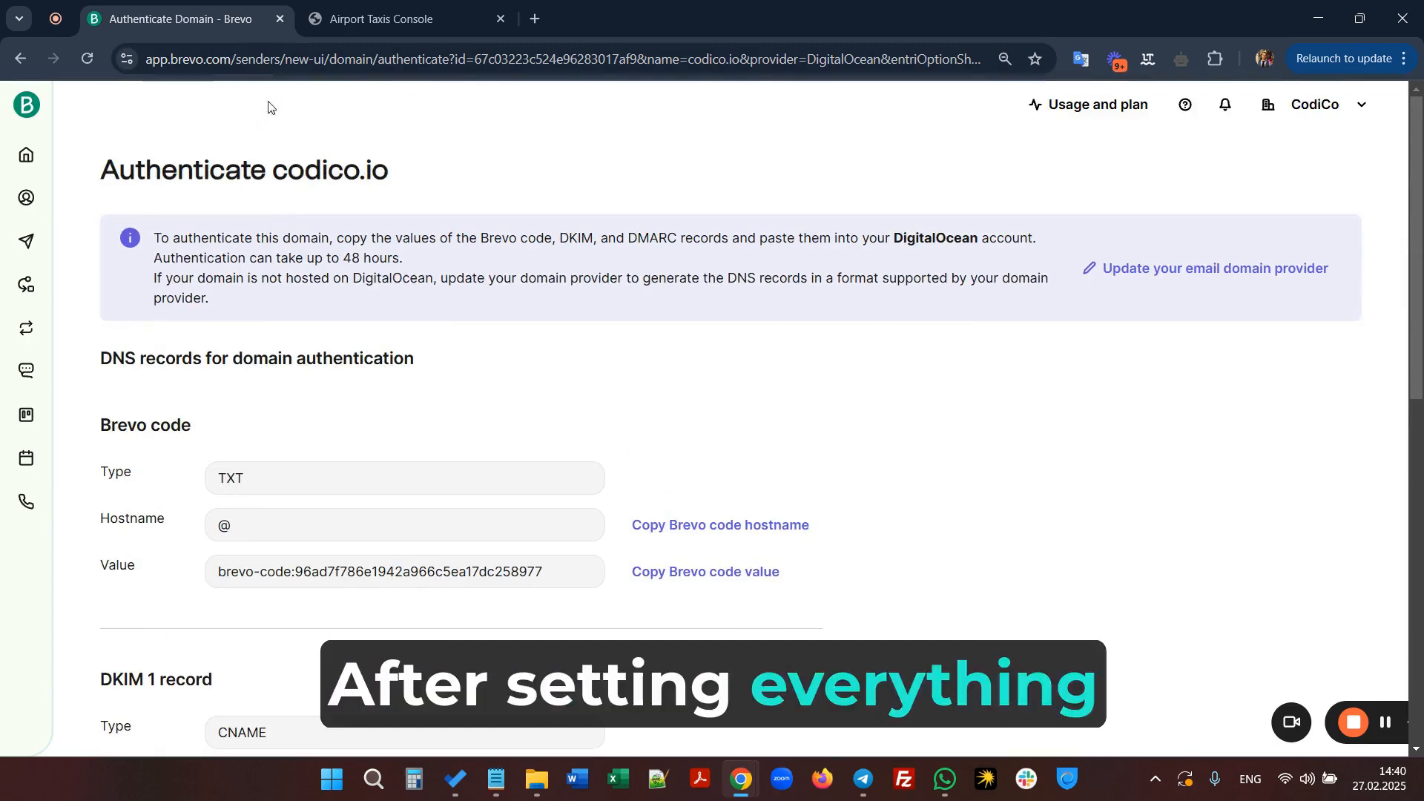
# Step: Switch to the Airport Taxis Console and save the general settings with the Brevo mail configuration
pyautogui.click(375, 22)
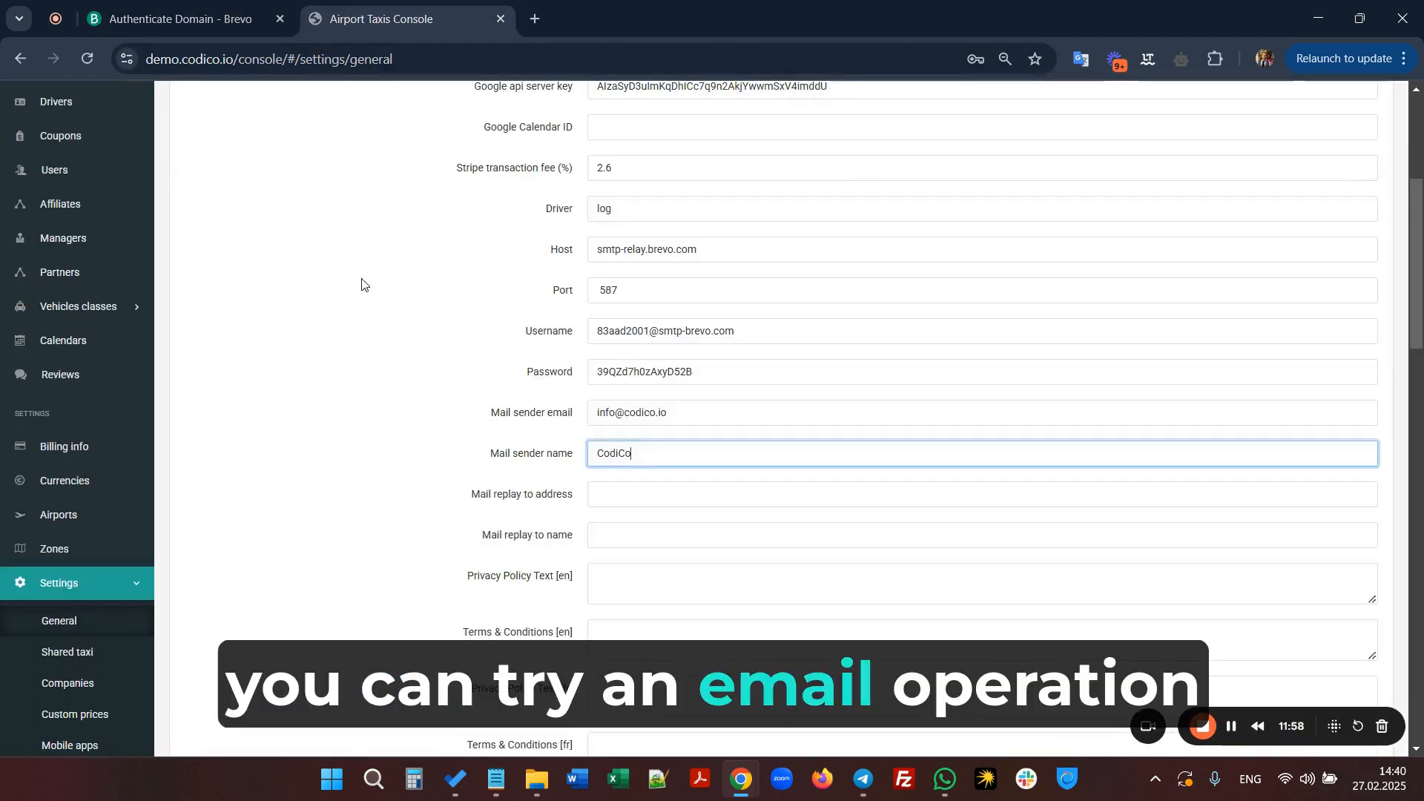
pyautogui.scroll(3, 361, 284)
pyautogui.scroll(-4, 362, 284)
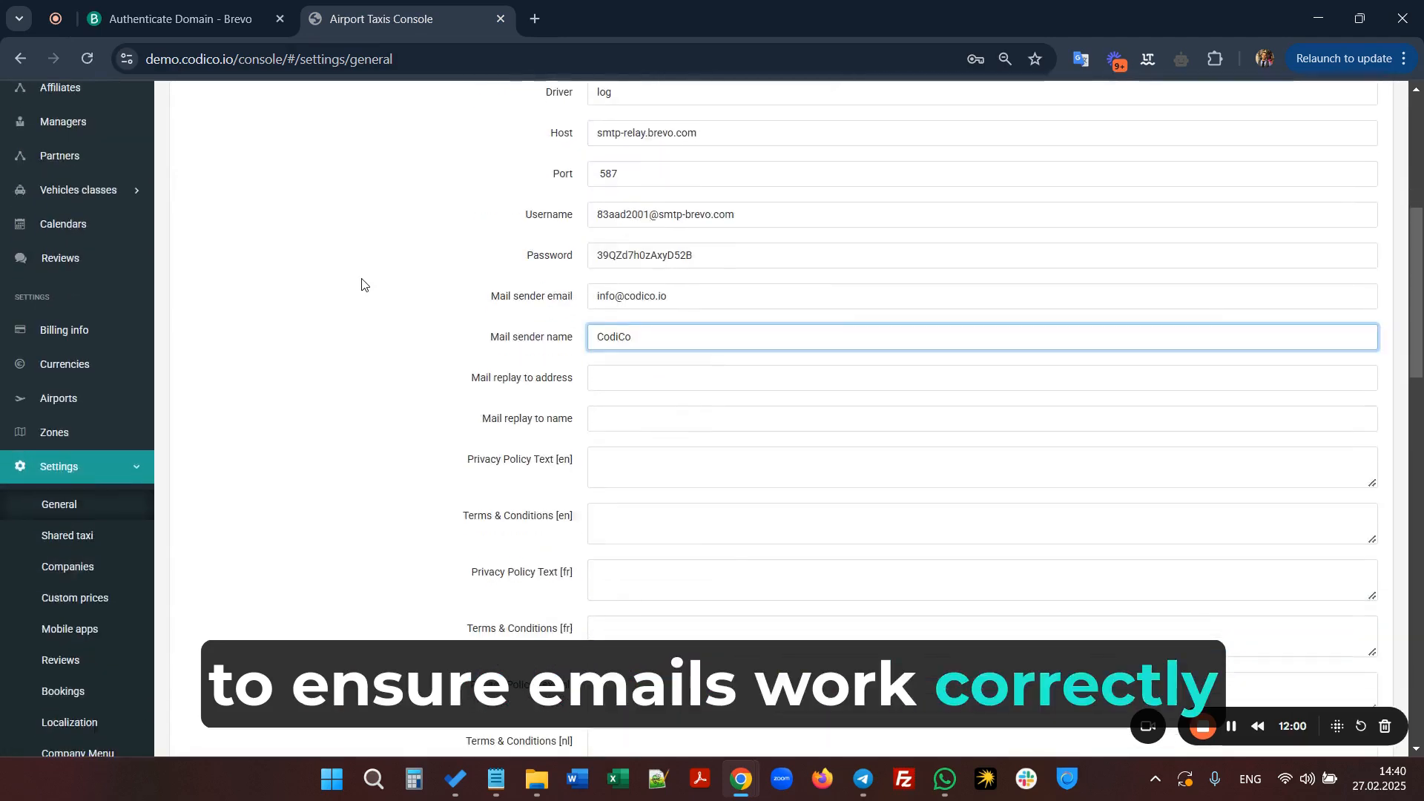
pyautogui.scroll(-15, 362, 284)
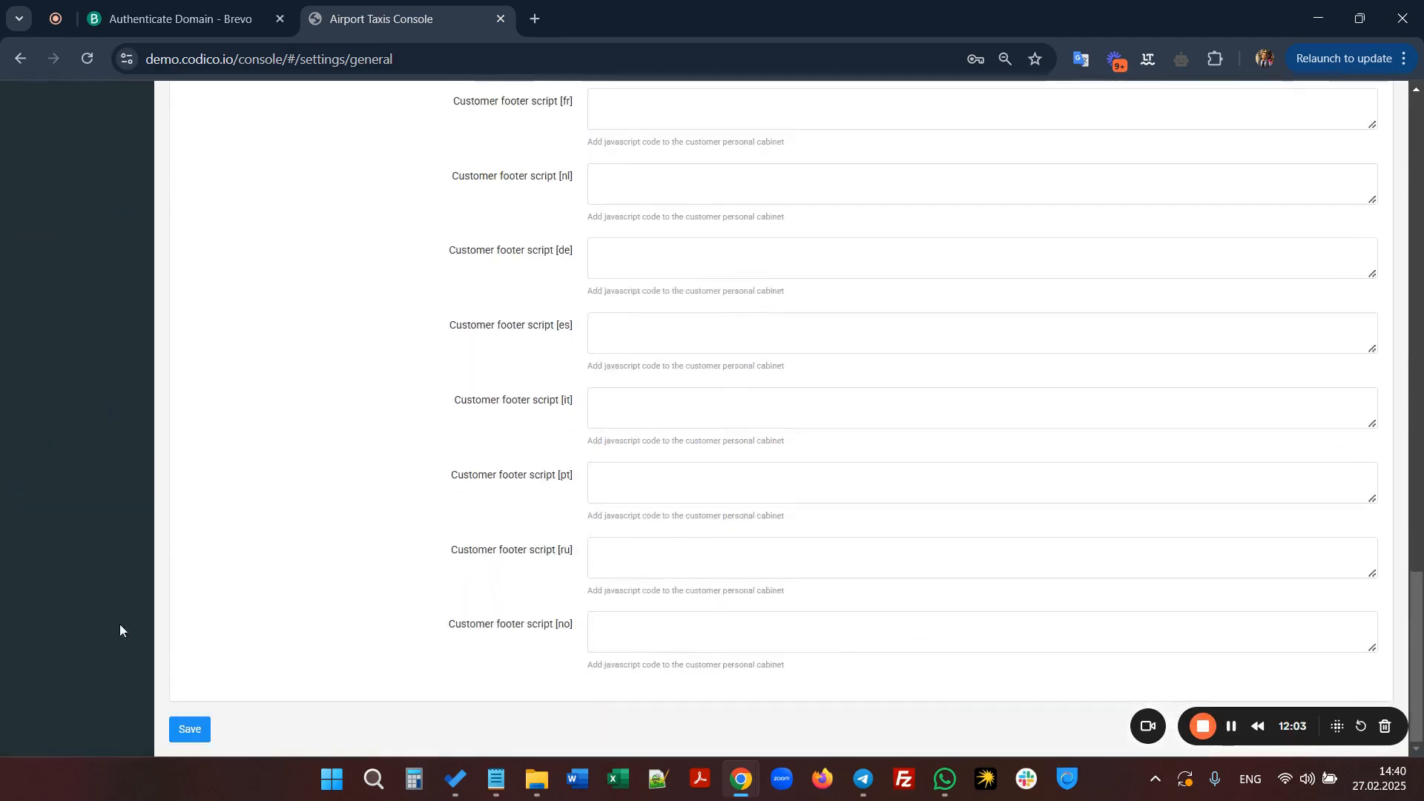
pyautogui.click(187, 729)
pyautogui.scroll(15, 284, 424)
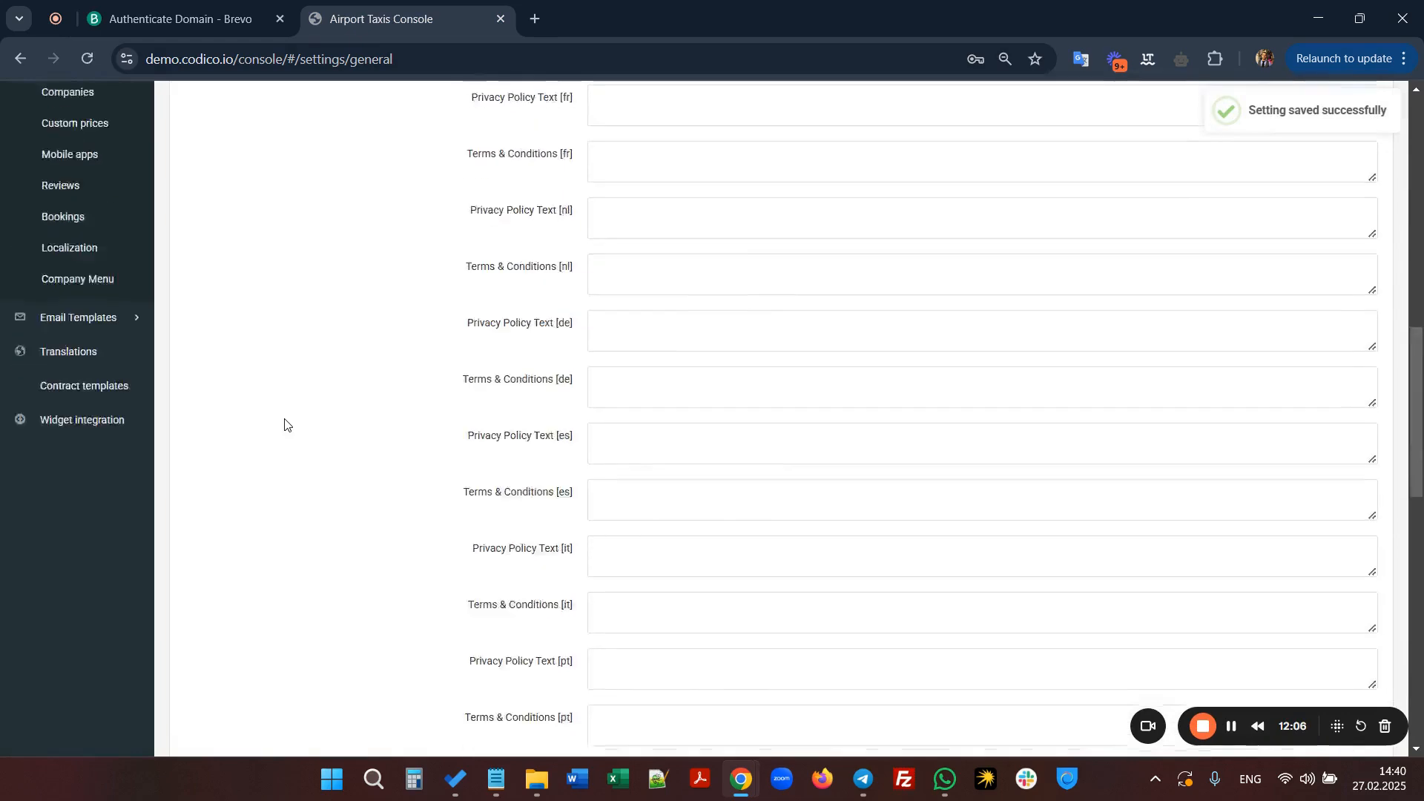
# Step: Open the record of the user with ID 11 and enable sending a notification with the new password
pyautogui.scroll(1, 148, 334)
pyautogui.click(54, 382)
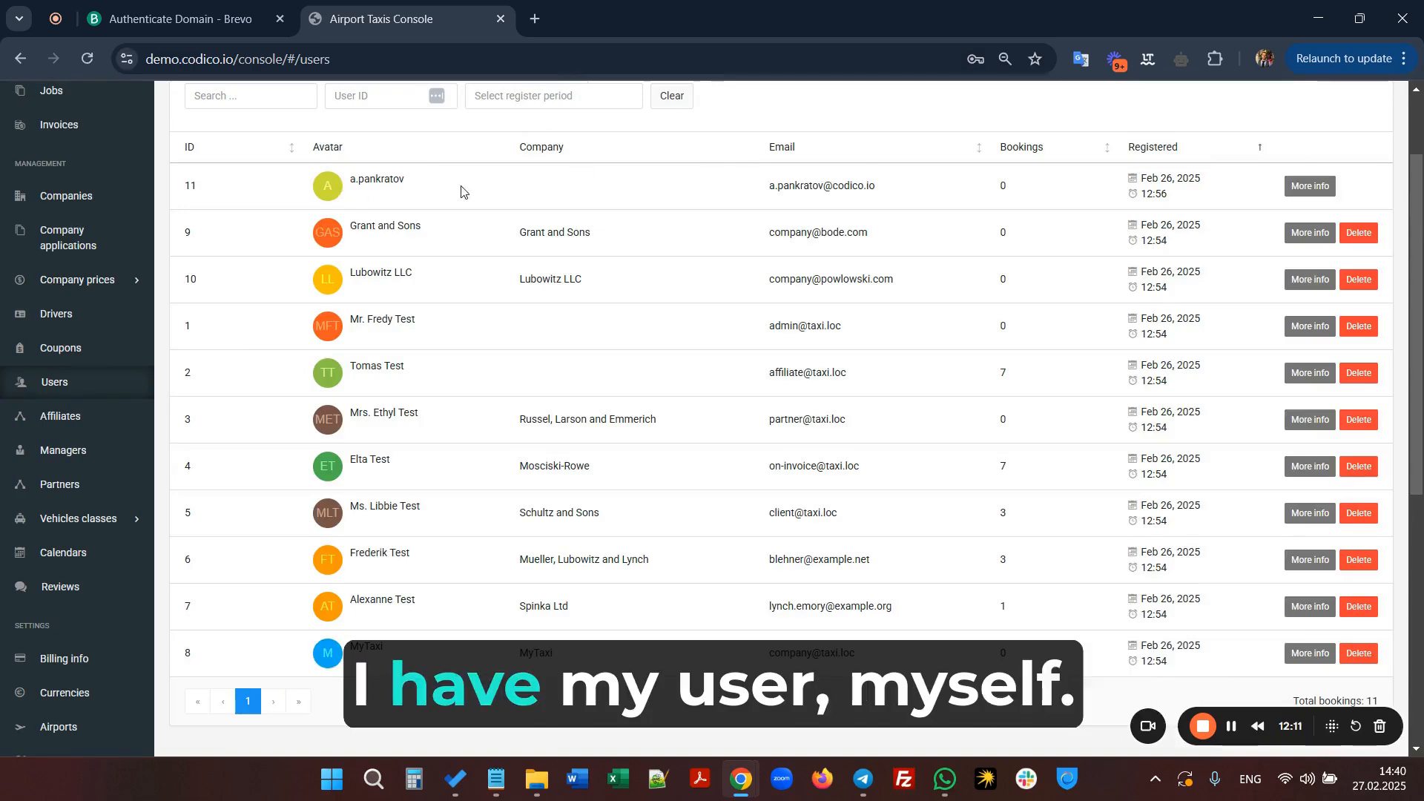
pyautogui.click(1310, 186)
pyautogui.scroll(-3, 1047, 421)
pyautogui.doubleClick(1048, 430)
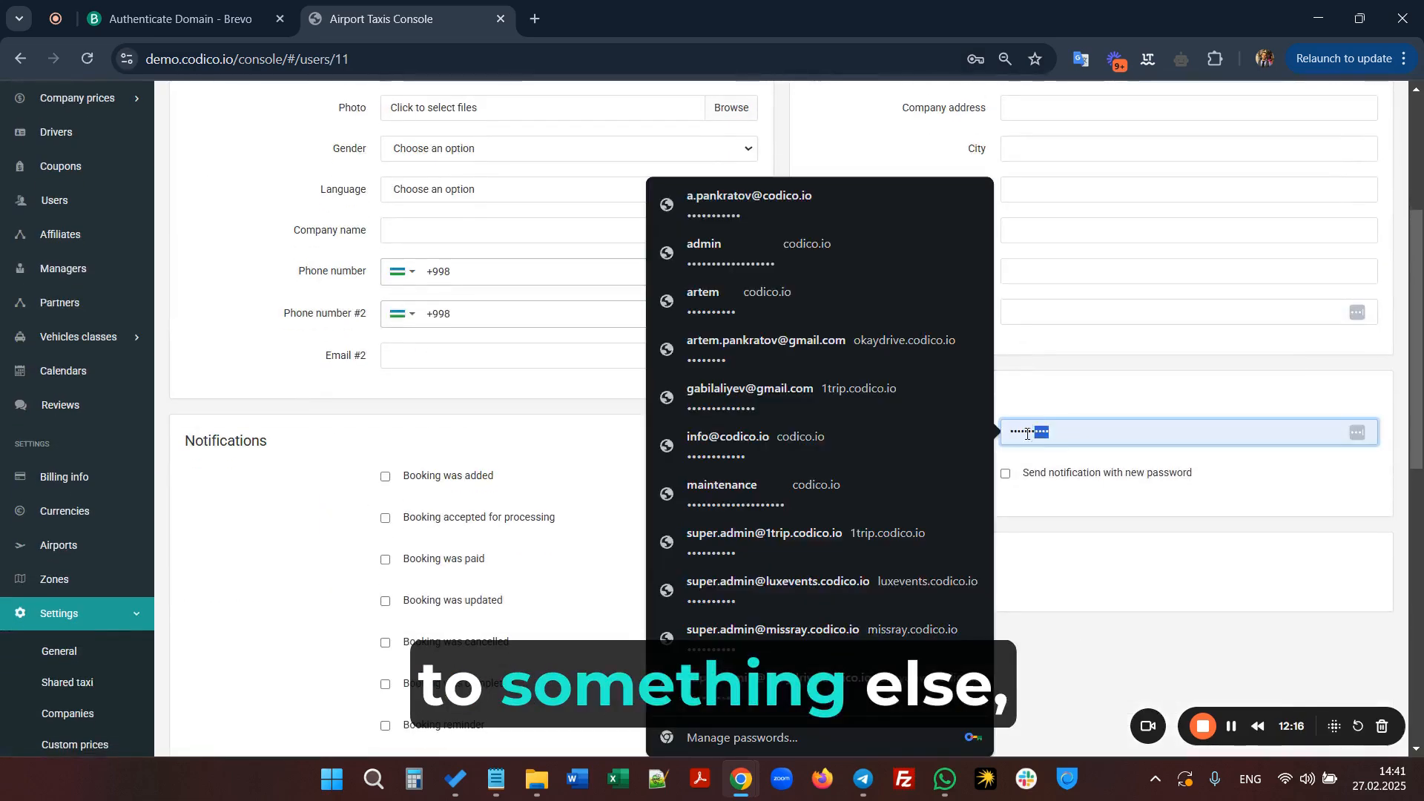
pyautogui.click(1031, 489)
pyautogui.click(1005, 474)
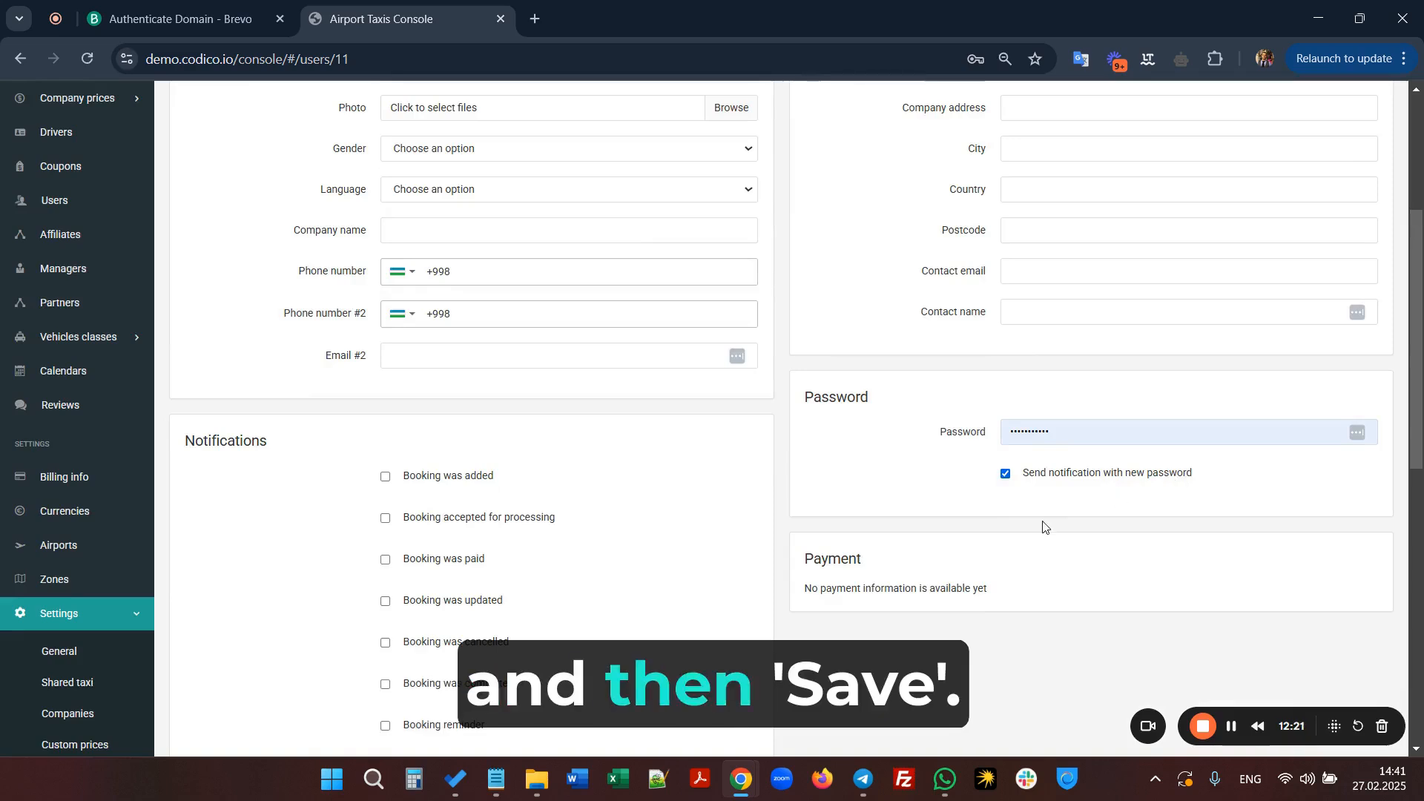
pyautogui.scroll(-9, 1042, 525)
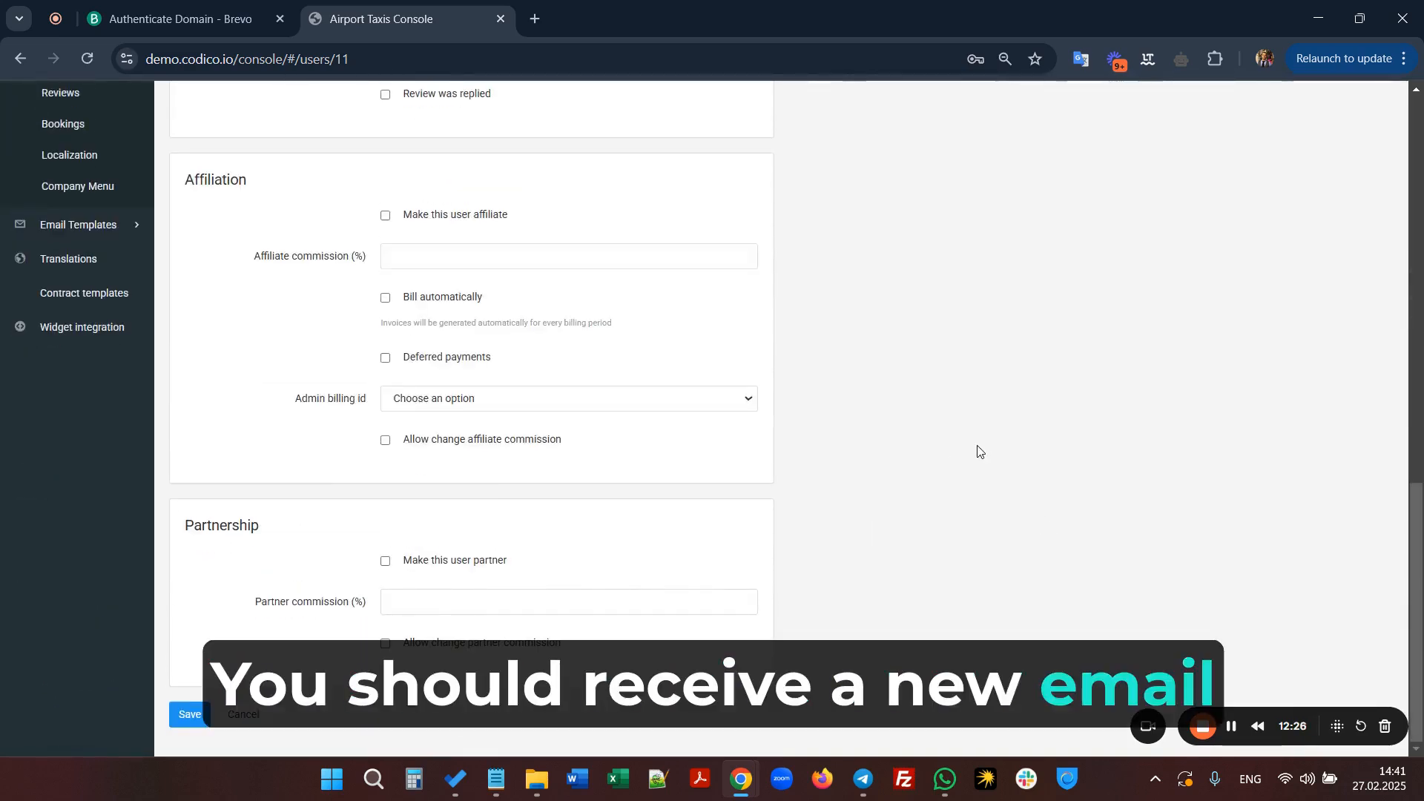
pyautogui.scroll(7, 978, 451)
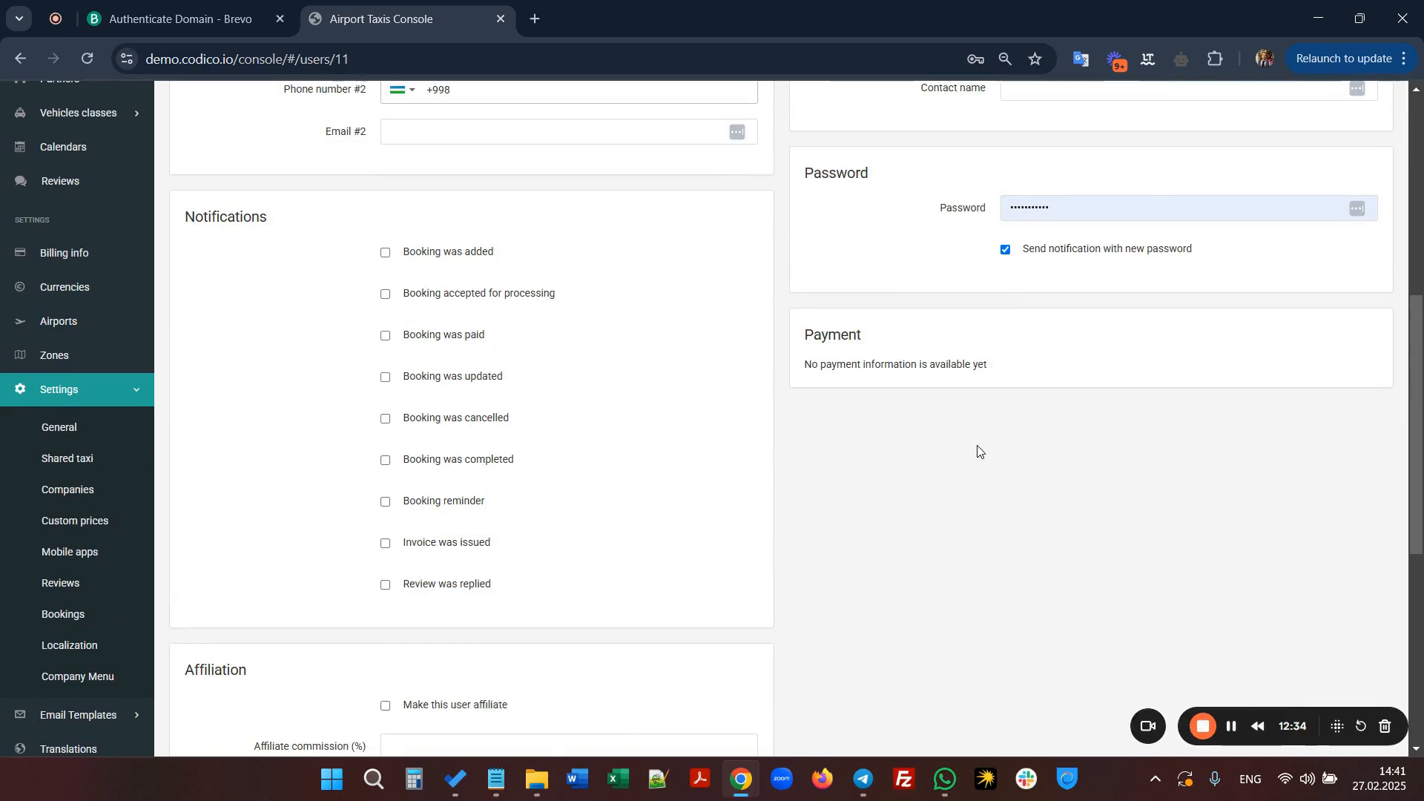
# Step: Set the mail driver to smtp in the general settings and save them
pyautogui.scroll(-4, 977, 450)
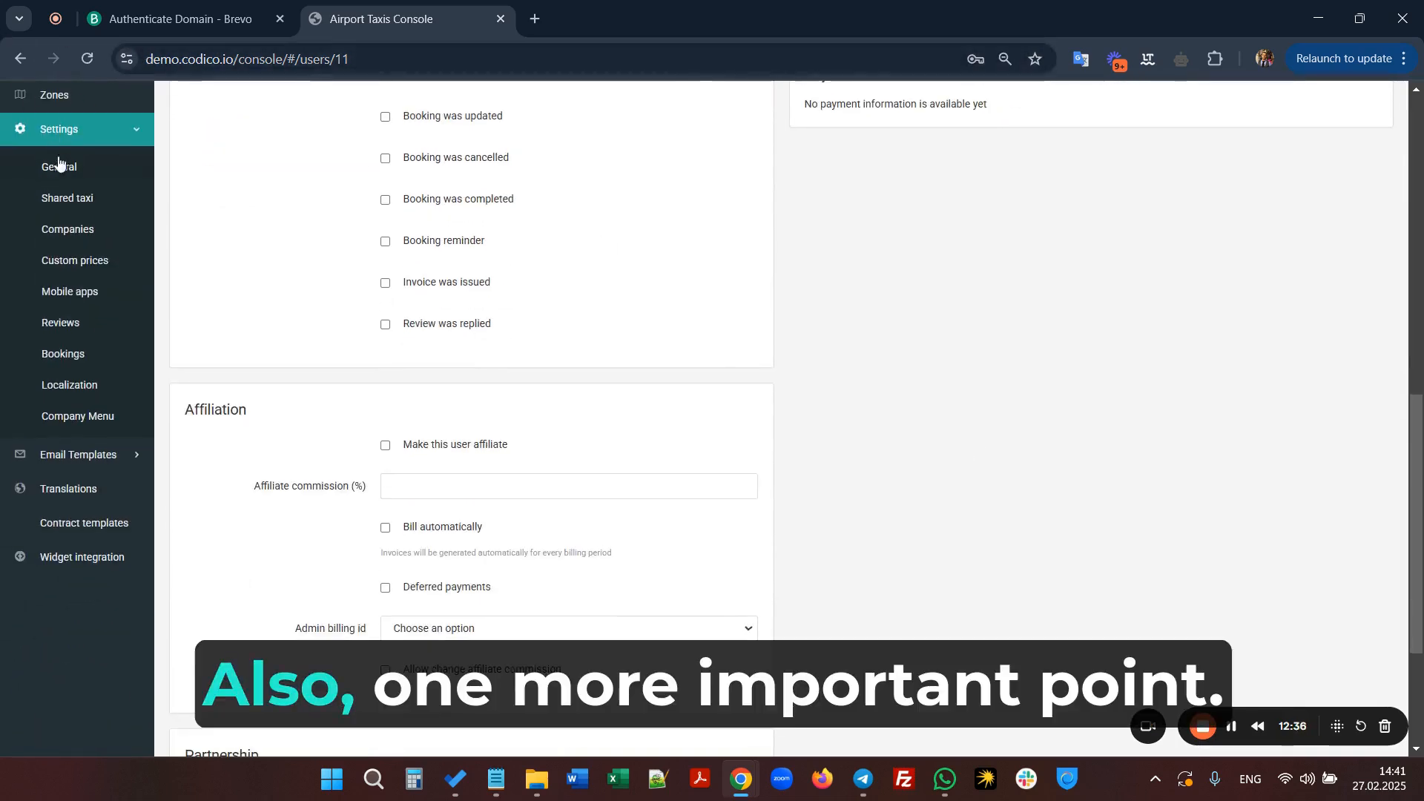
pyautogui.click(59, 167)
pyautogui.scroll(5, 517, 281)
pyautogui.scroll(1, 517, 281)
pyautogui.scroll(-2, 516, 280)
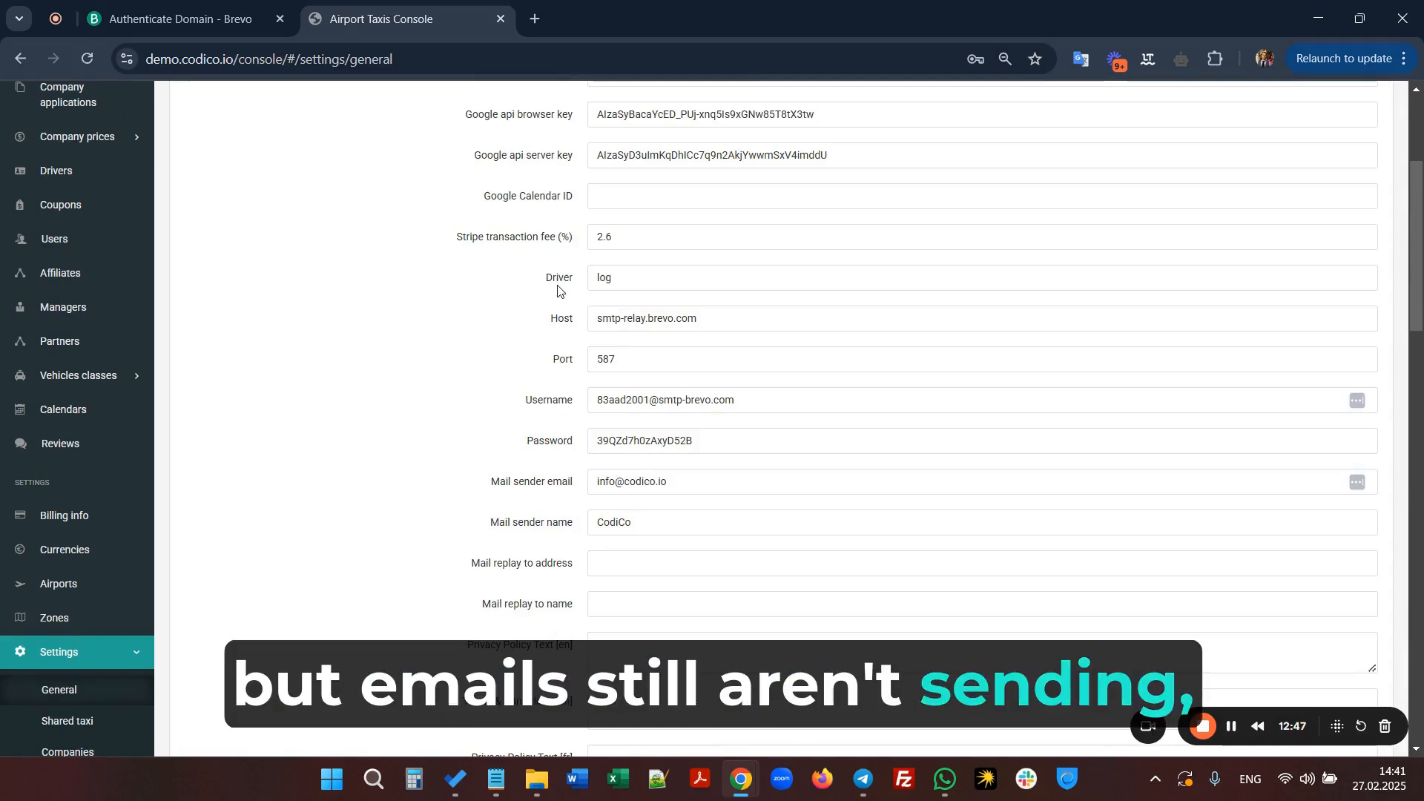
pyautogui.doubleClick(601, 279)
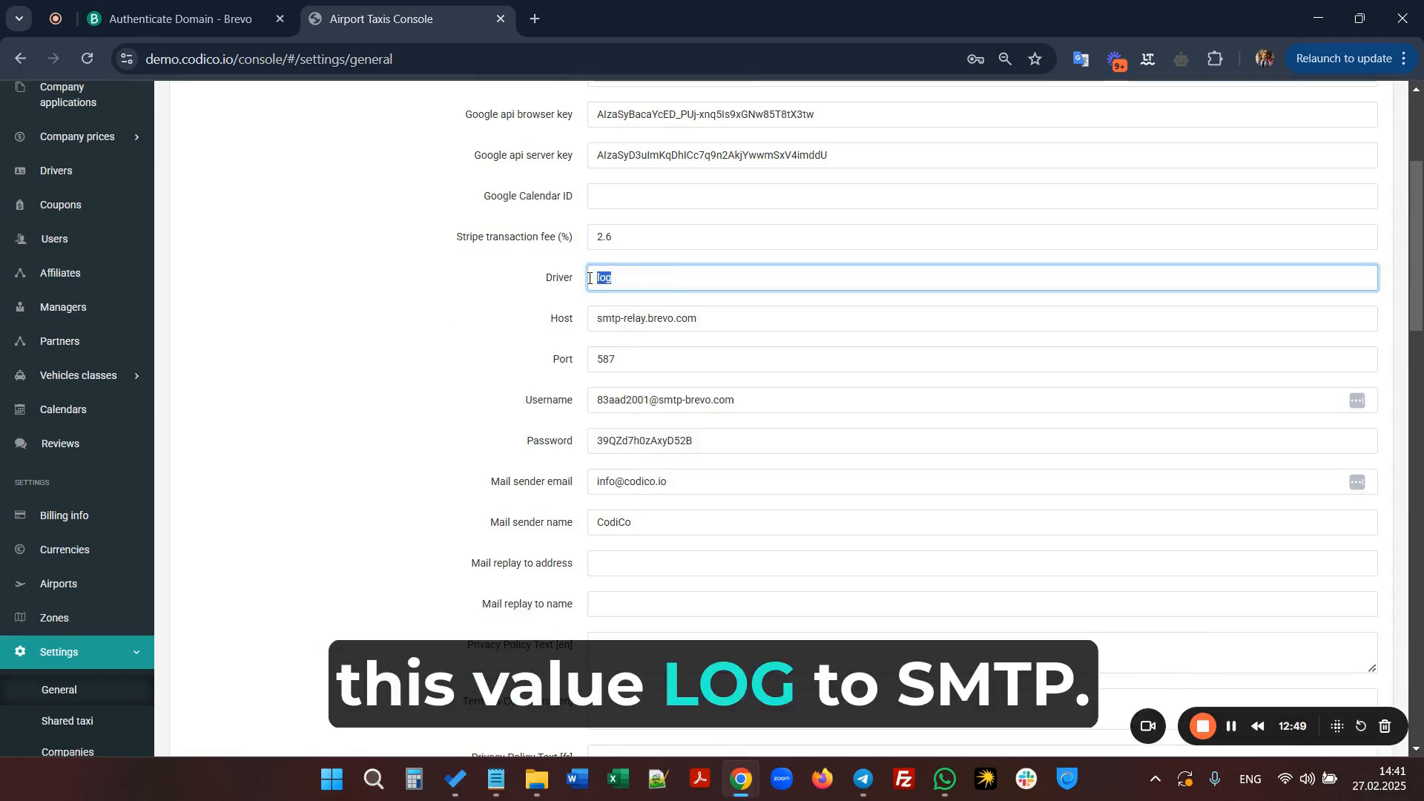
pyautogui.write('smtp')
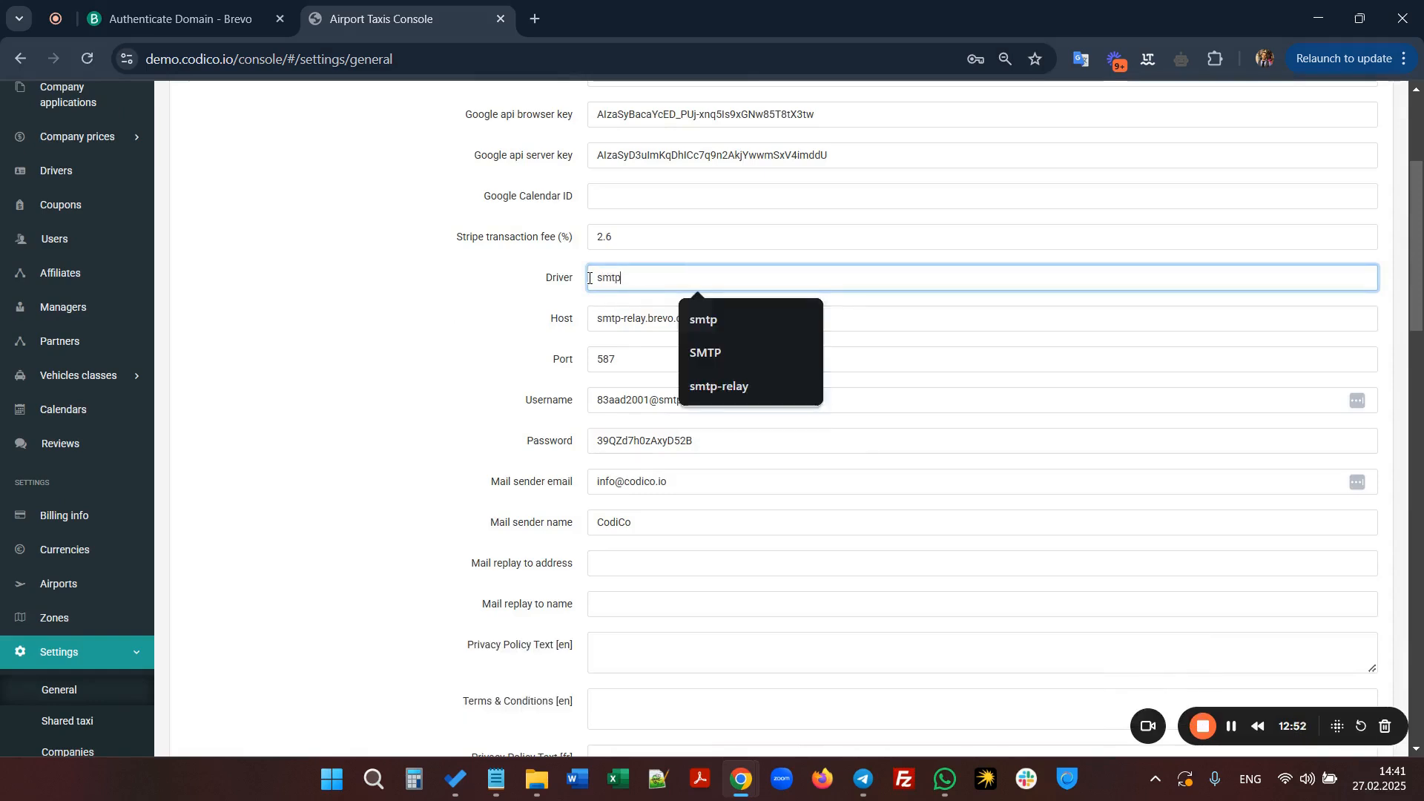
pyautogui.doubleClick(453, 324)
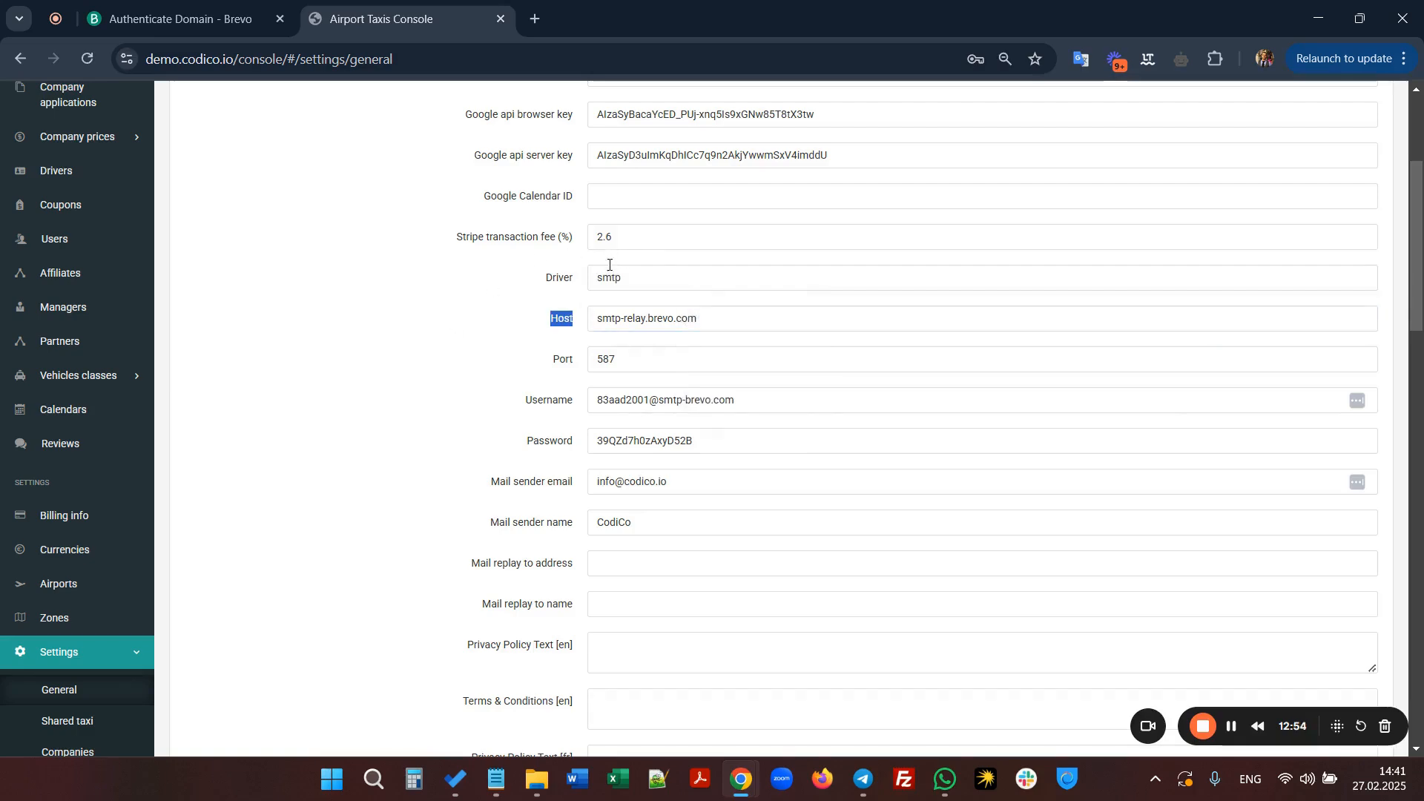
pyautogui.scroll(-20, 426, 420)
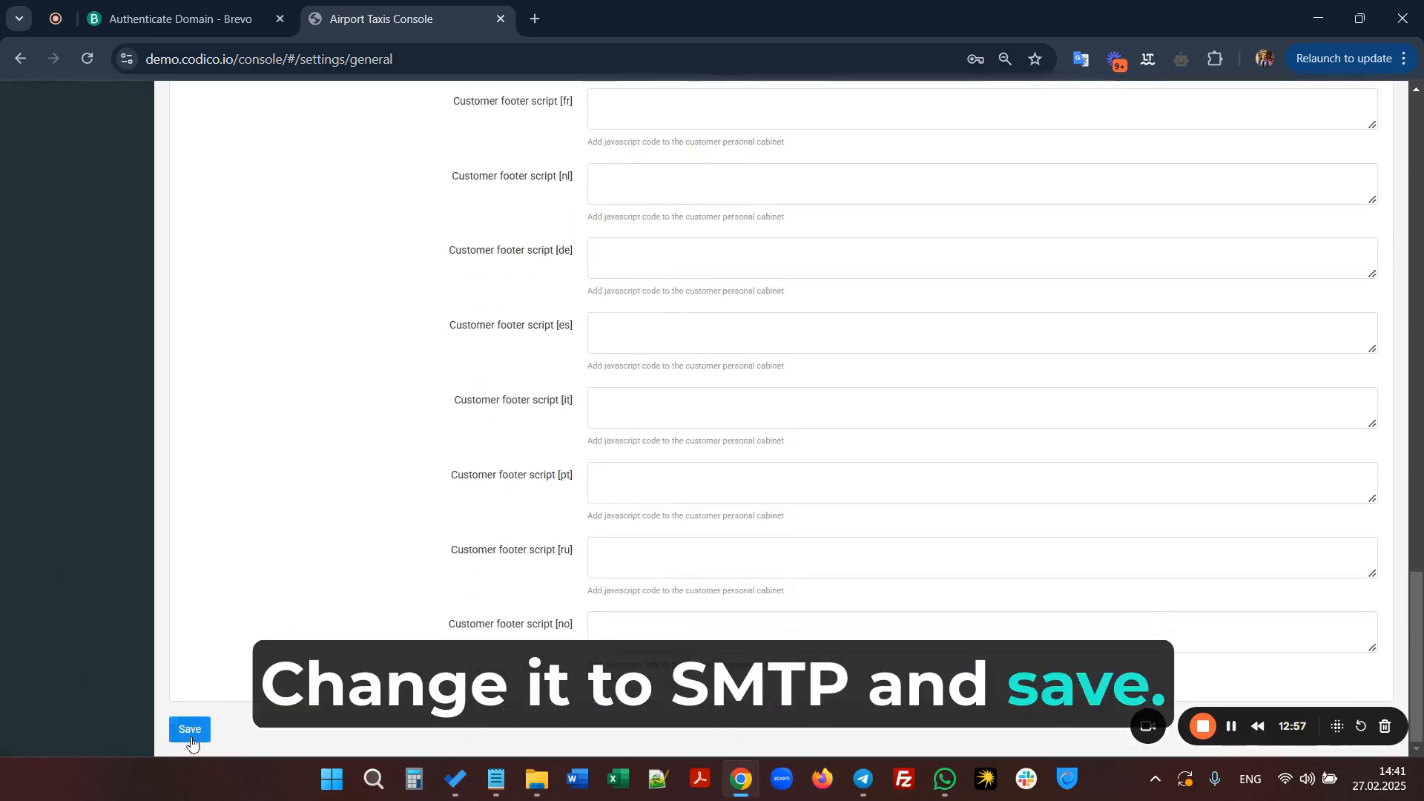
pyautogui.scroll(20, 343, 491)
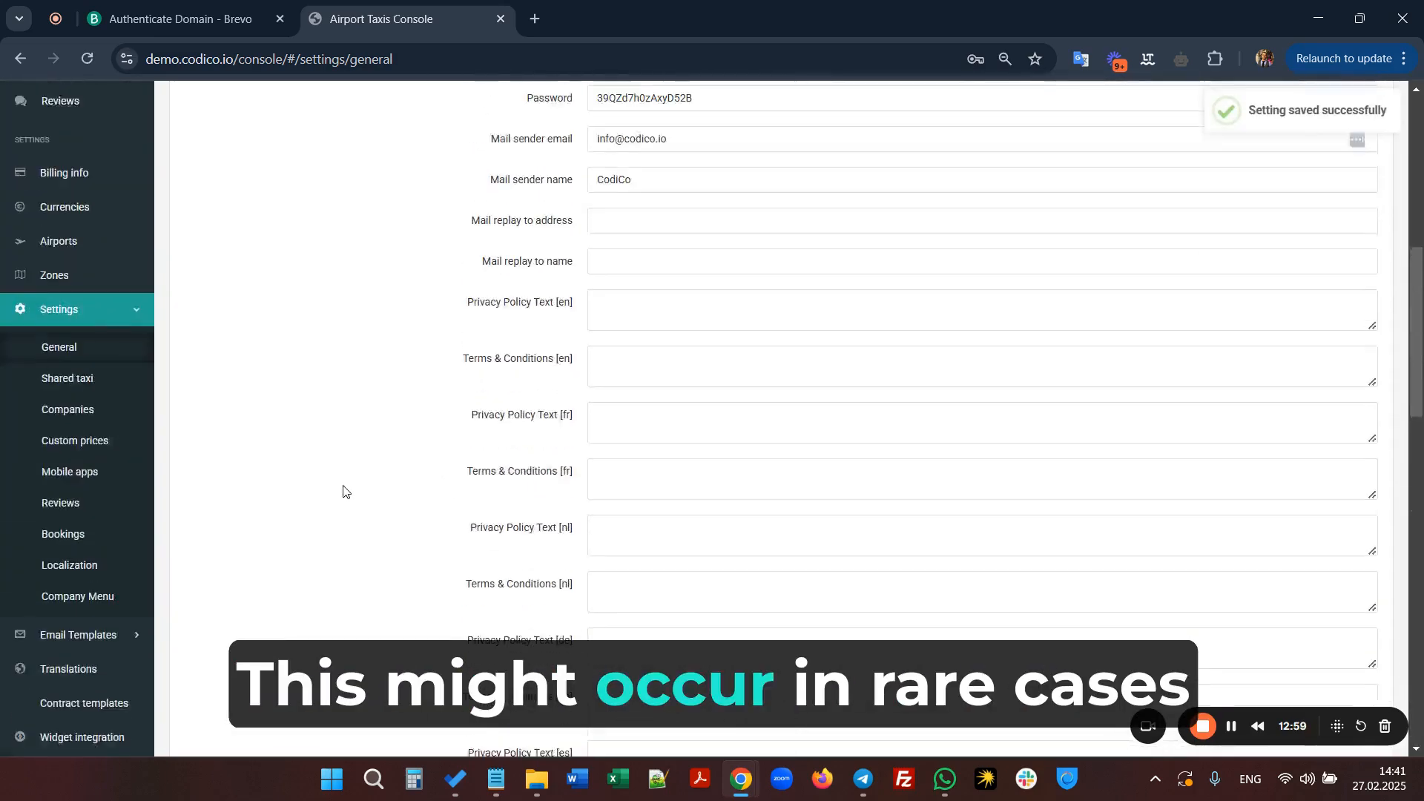
# Step: Review the mail driver value, switch to Brevo, and open the SMTP & API settings to check the server details
pyautogui.scroll(2, 343, 489)
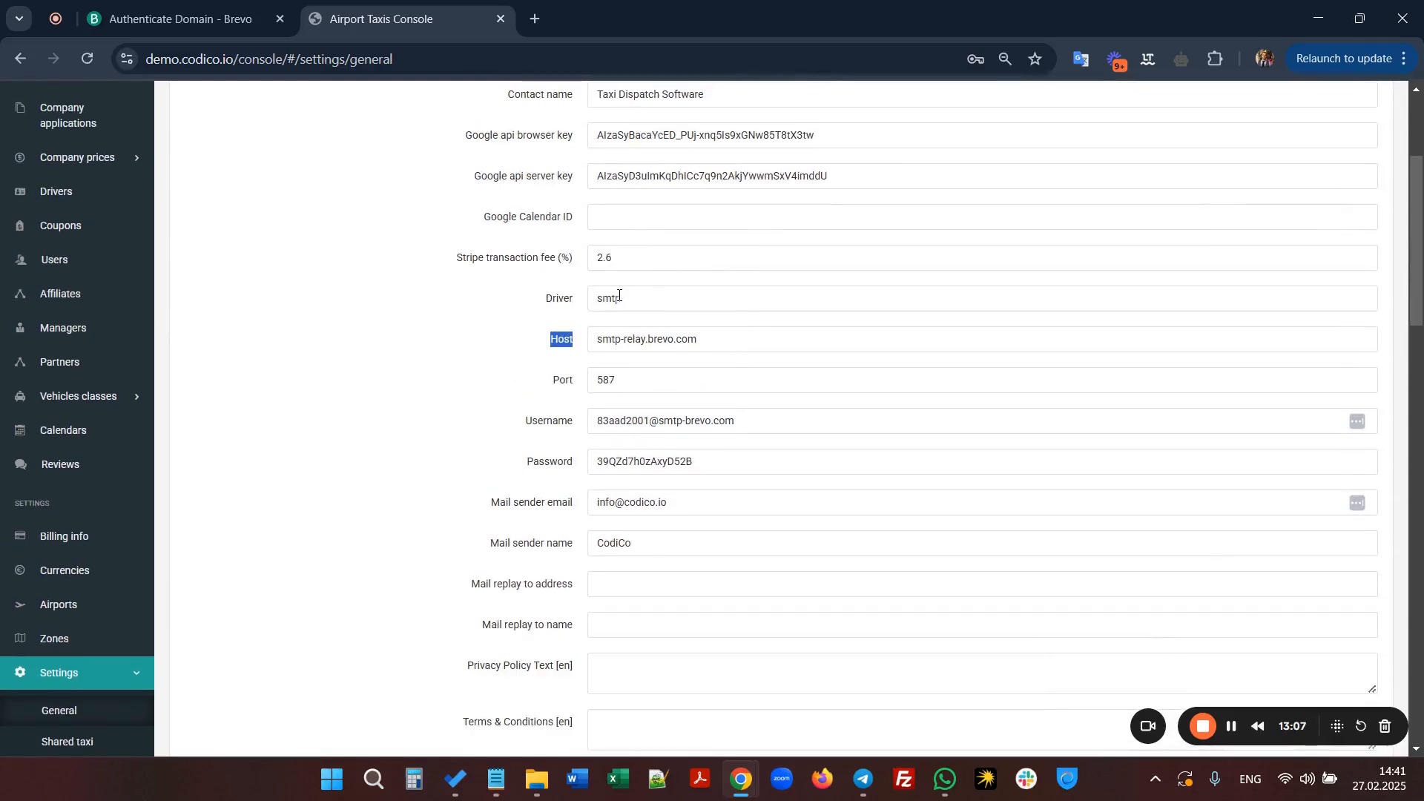
pyautogui.moveTo(636, 300); pyautogui.dragTo(598, 298)
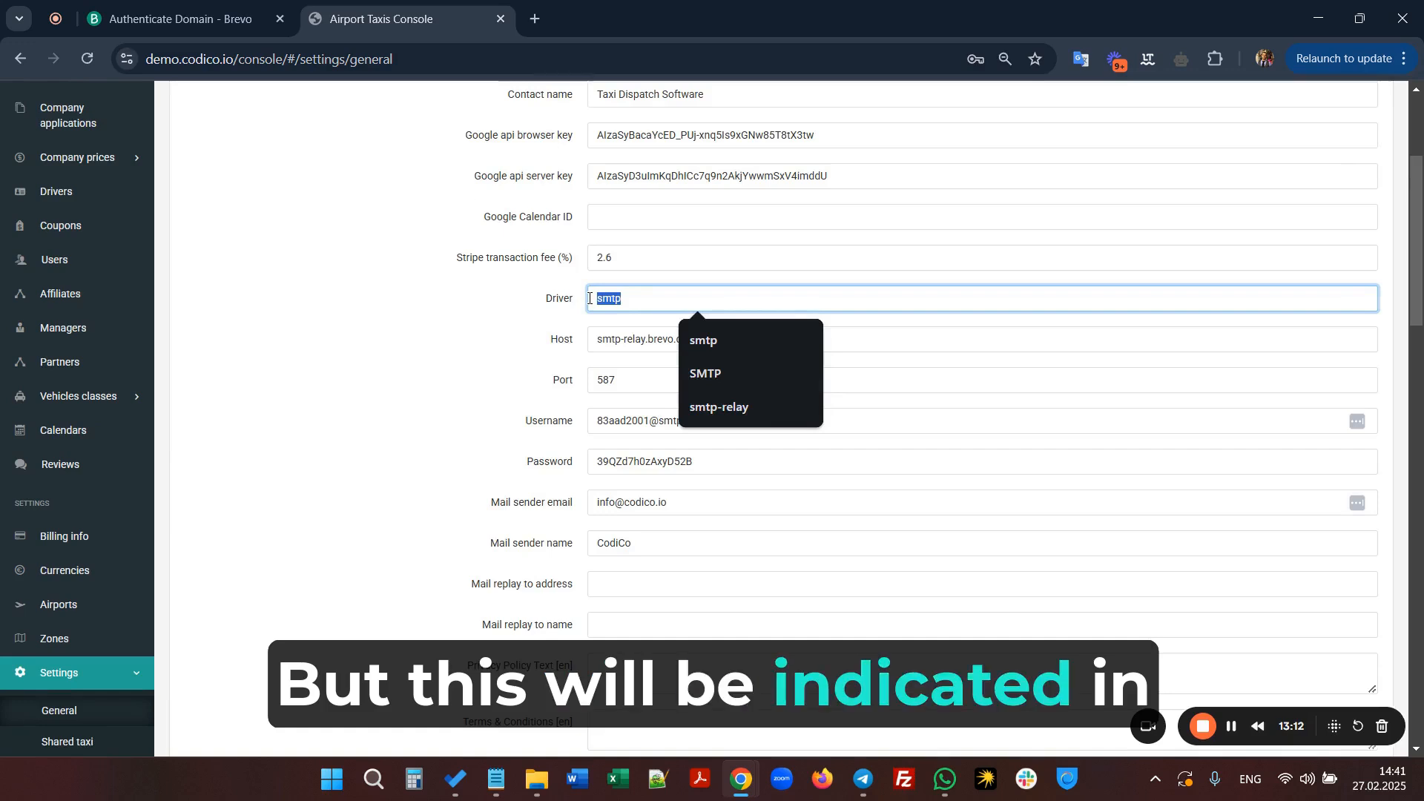
pyautogui.click(225, 12)
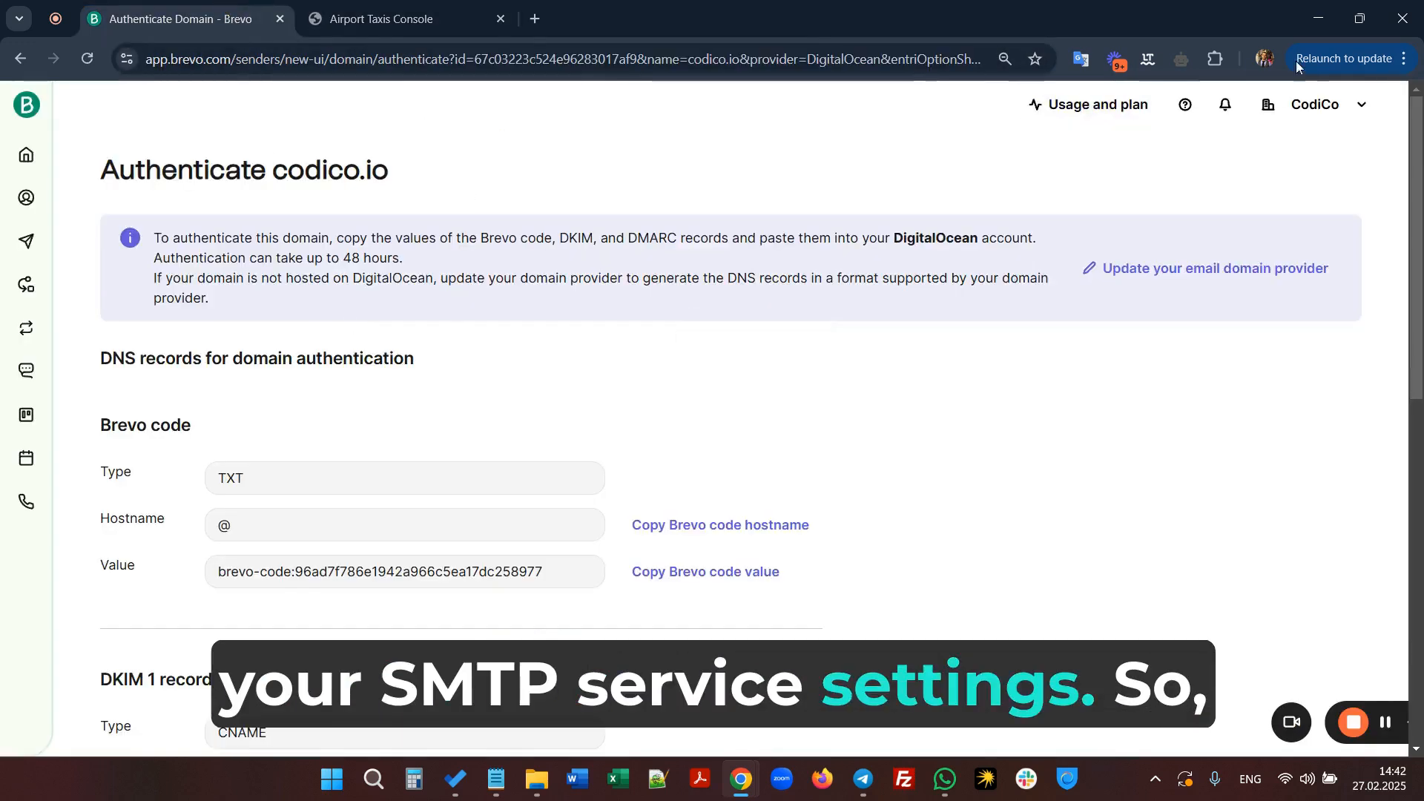
pyautogui.click(1324, 105)
pyautogui.click(1184, 355)
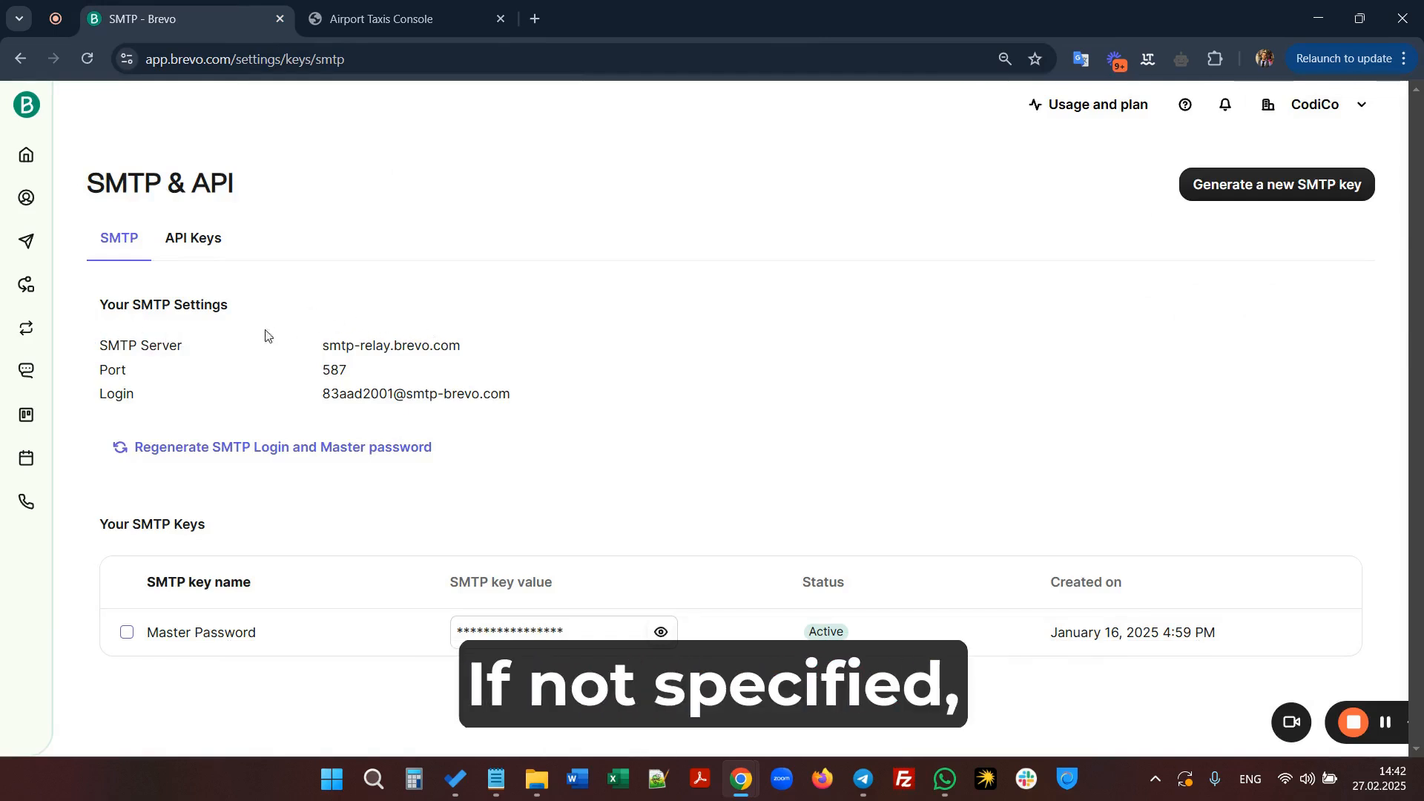
# Step: Switch back to the Airport Taxis Console and try log as the mail driver in the general settings
pyautogui.click(416, 20)
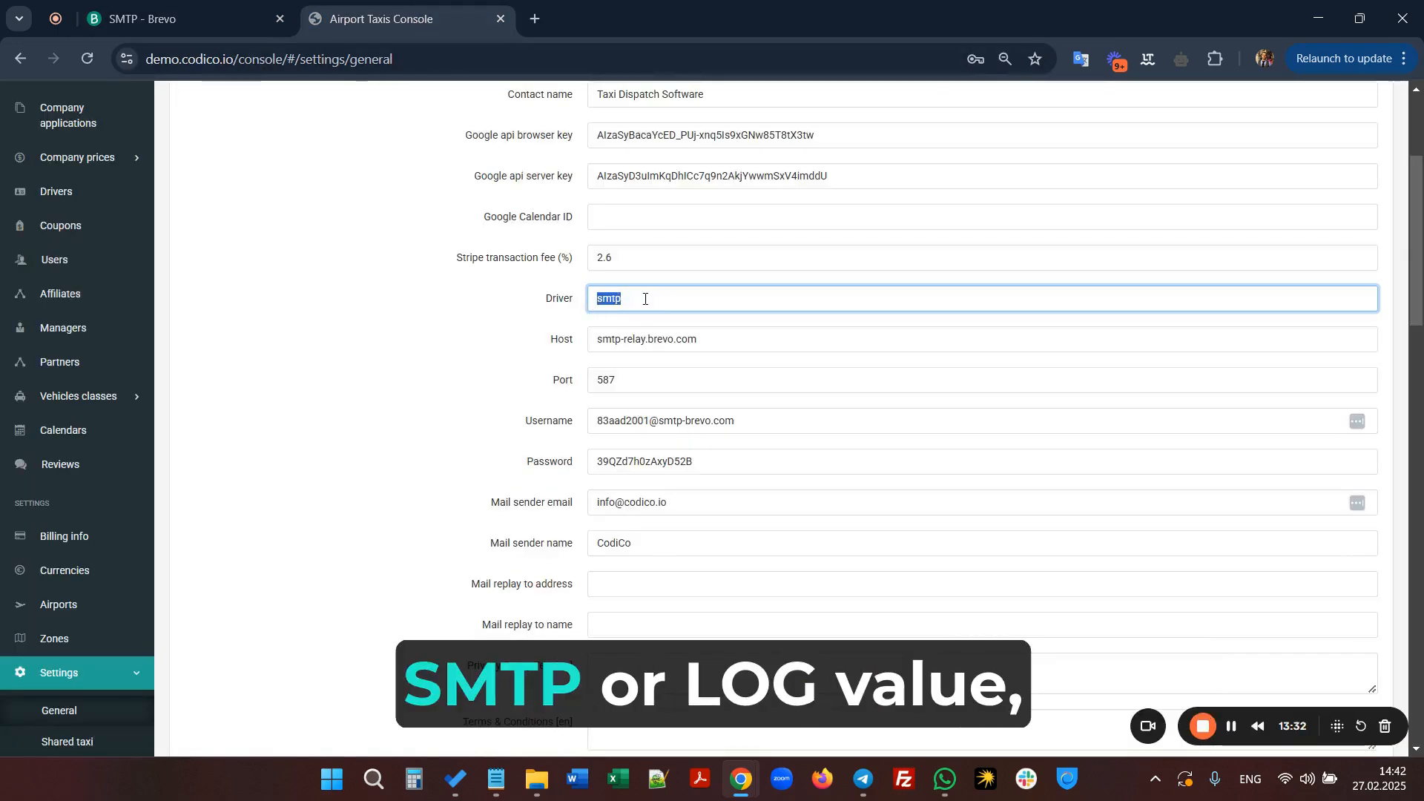
pyautogui.write('log')
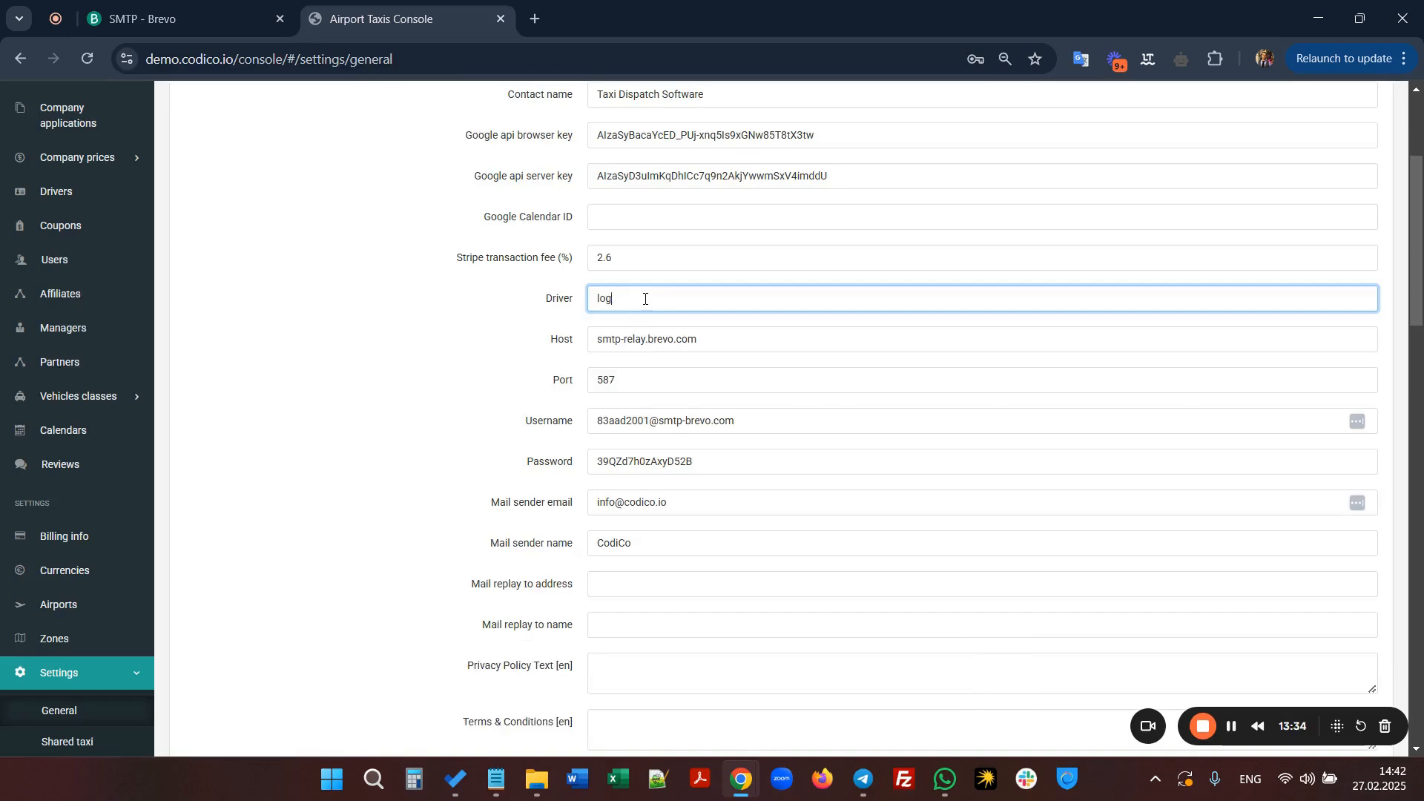
pyautogui.click(357, 421)
pyautogui.scroll(-17, 358, 421)
pyautogui.scroll(6, 358, 421)
pyautogui.scroll(10, 357, 425)
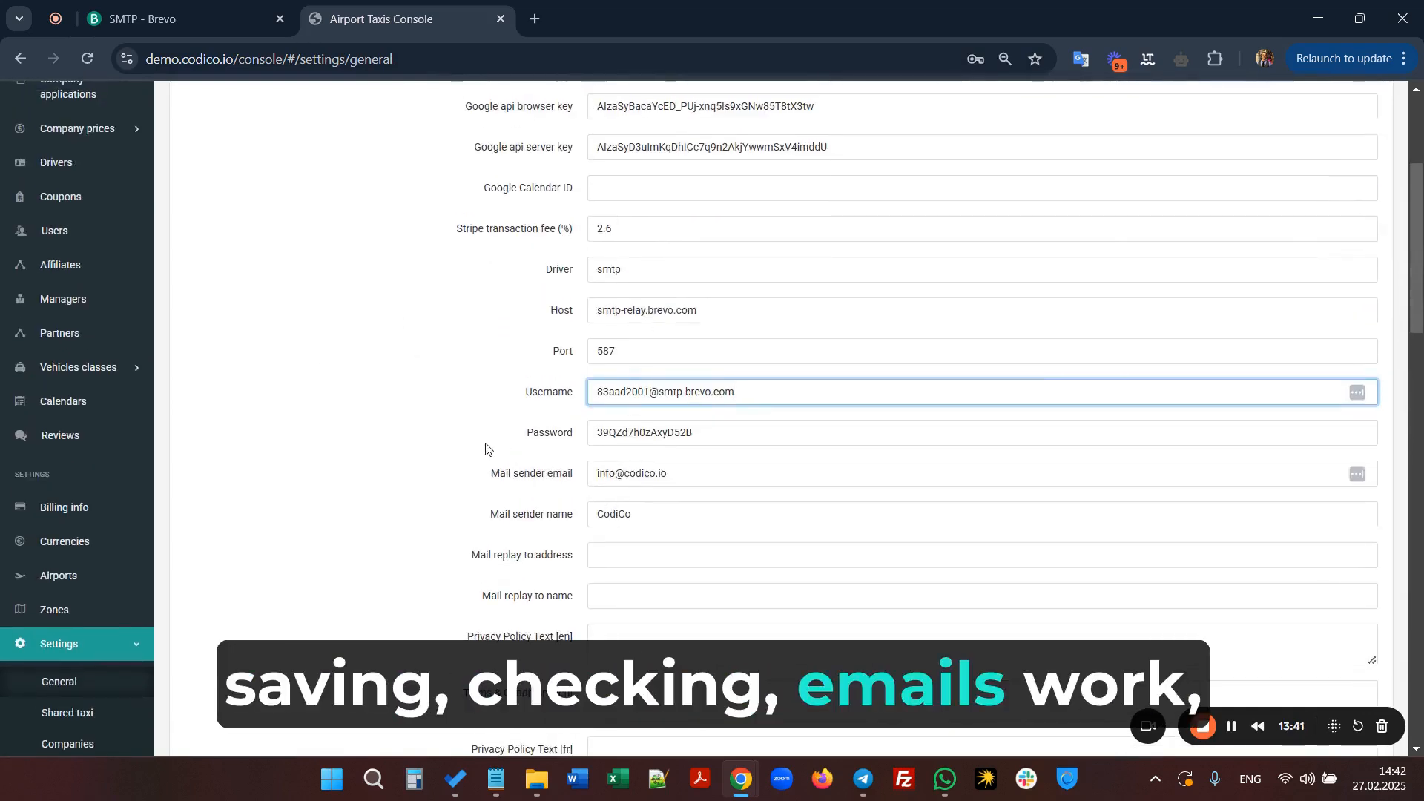
# Step: Expand the Email Templates section and look through its list of notification templates
pyautogui.scroll(-1, 482, 508)
pyautogui.scroll(-2, 482, 509)
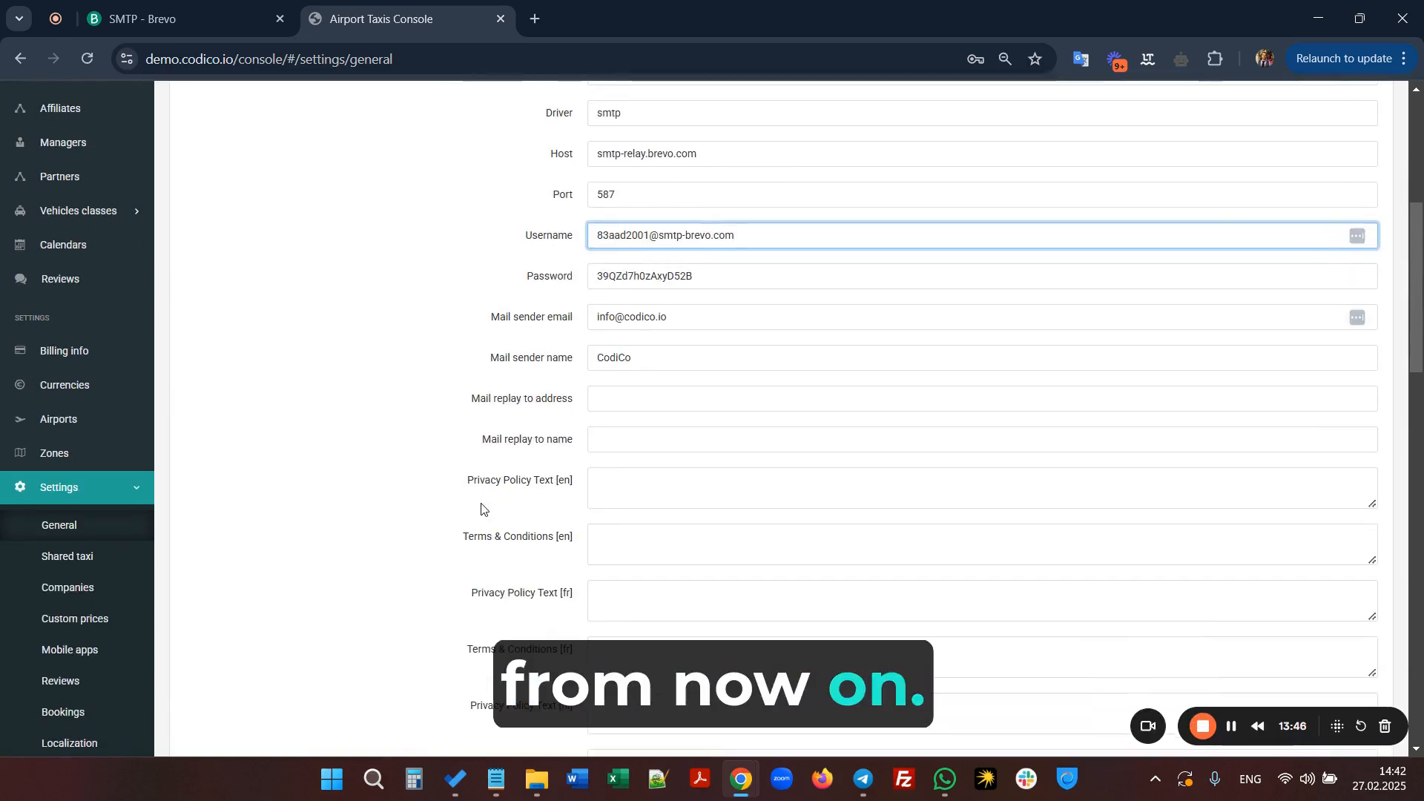
pyautogui.scroll(-2, 363, 460)
pyautogui.click(139, 353)
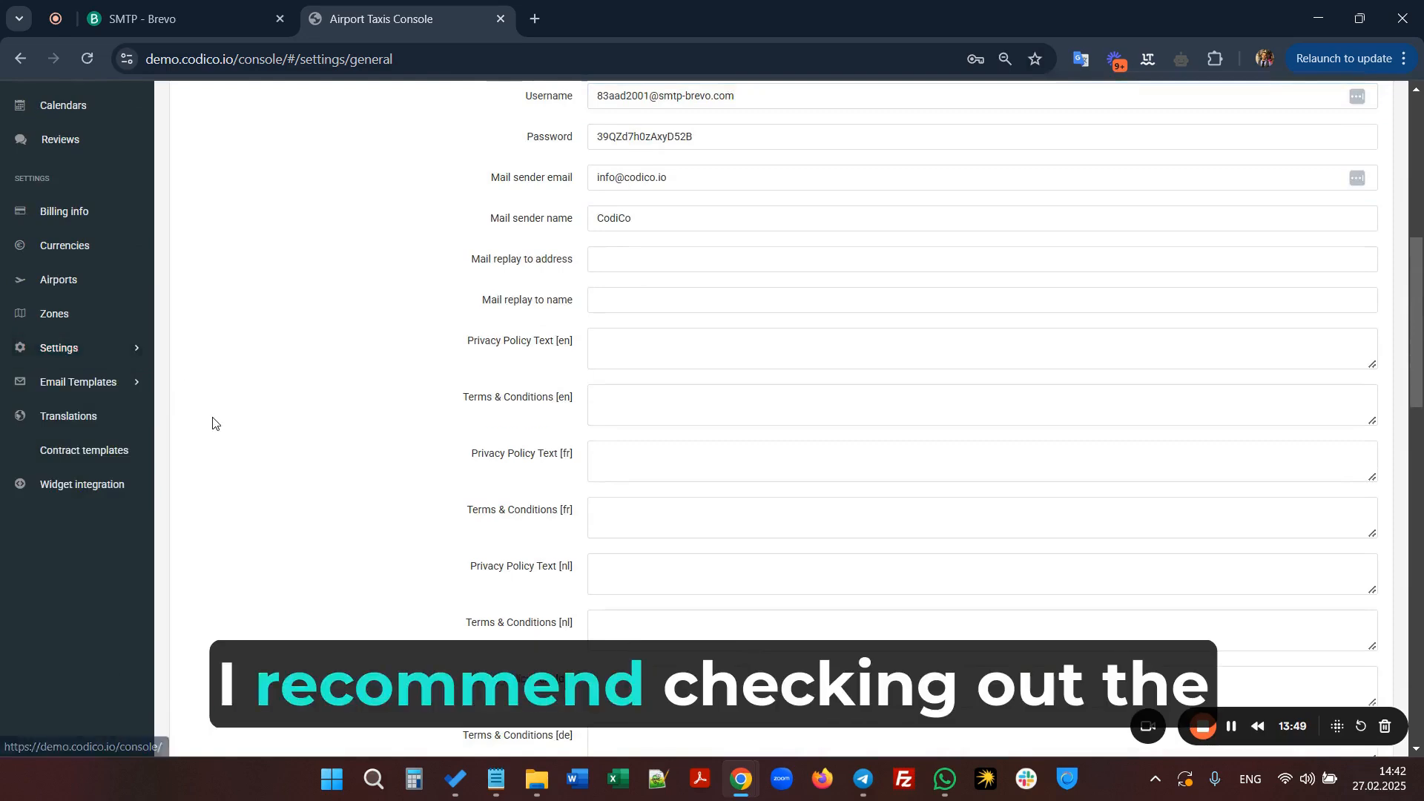
pyautogui.scroll(-2, 213, 420)
pyautogui.click(129, 306)
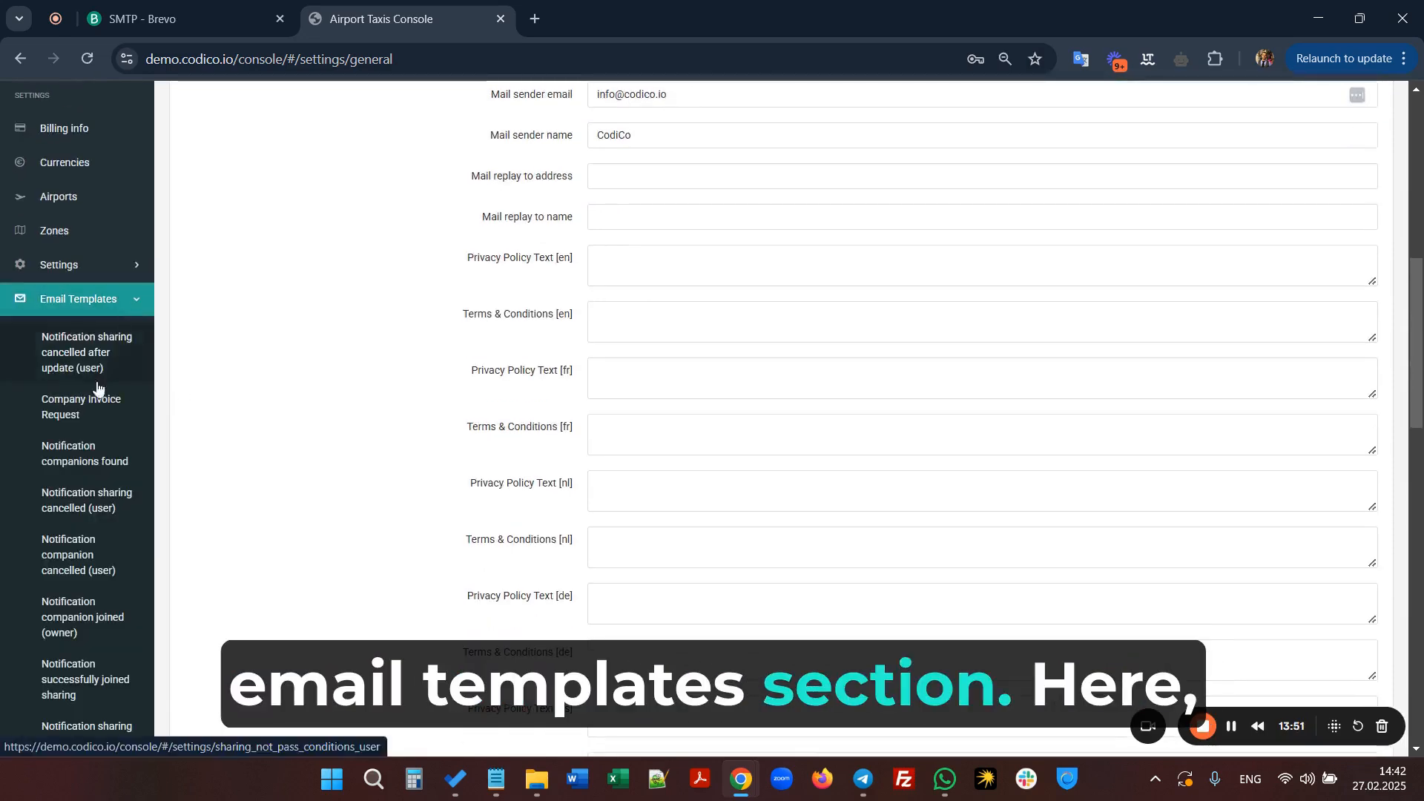
pyautogui.scroll(-9, 89, 463)
pyautogui.scroll(-8, 84, 460)
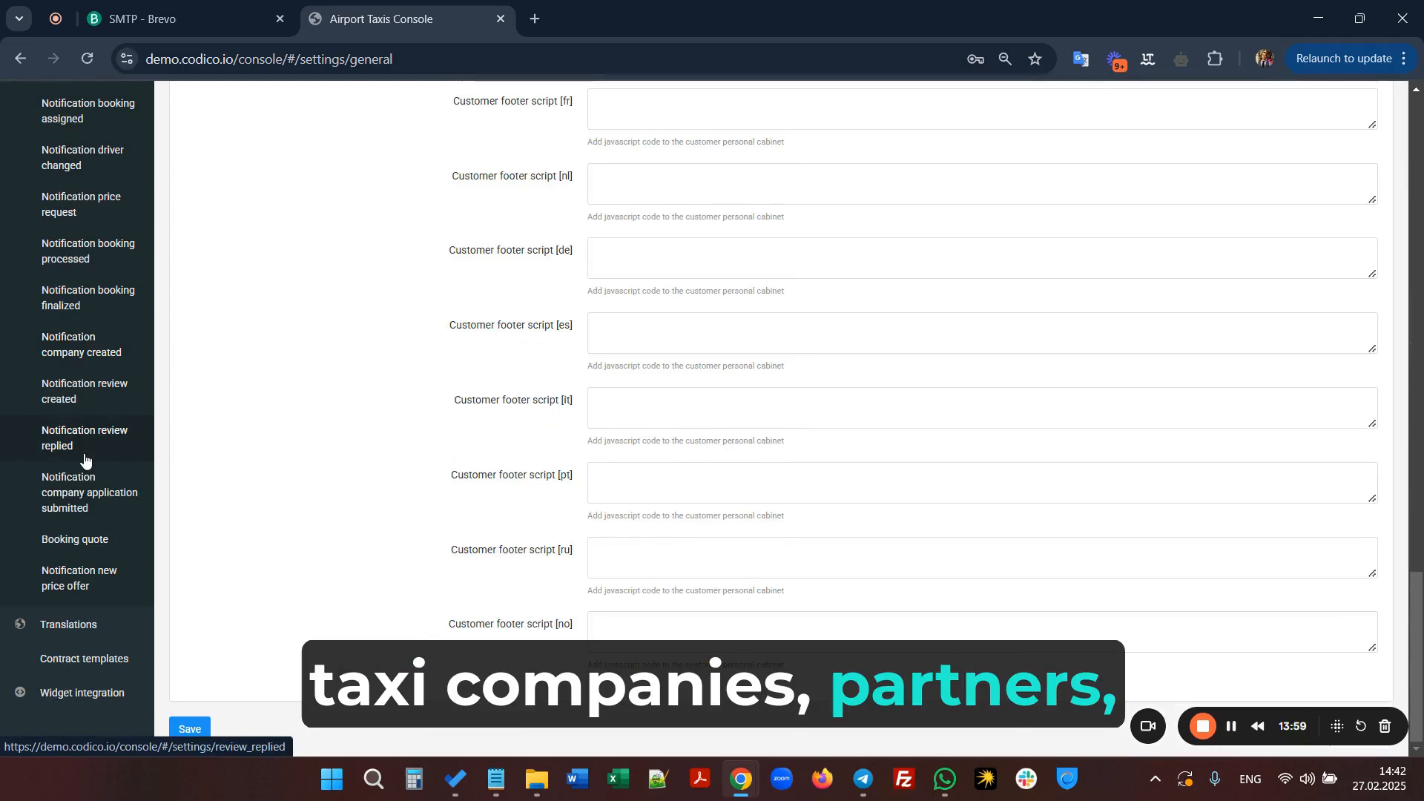
pyautogui.scroll(15, 84, 460)
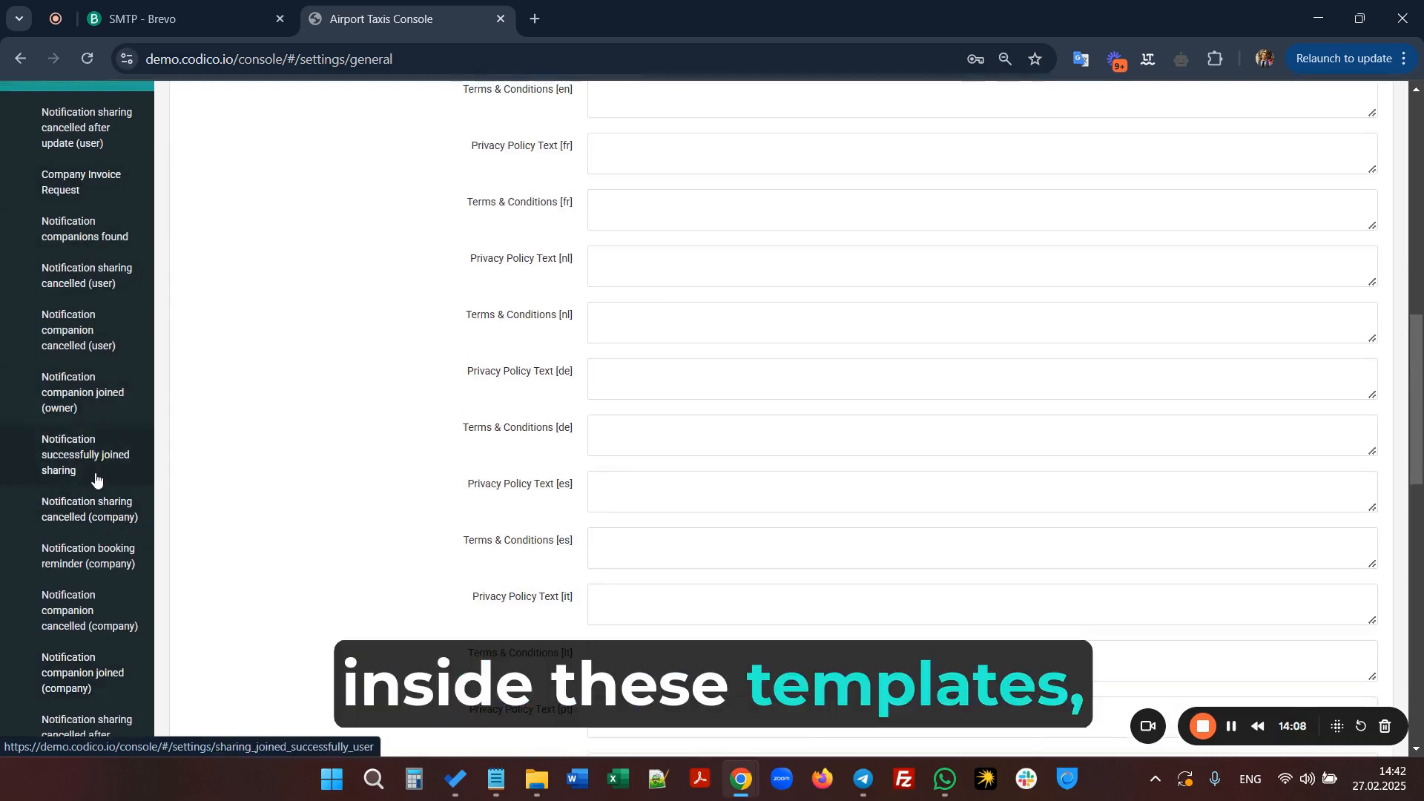
# Step: Open the "Notification sharing cancelled after update (user)" template and review its email subject texts in all languages
pyautogui.click(99, 145)
pyautogui.scroll(10, 442, 297)
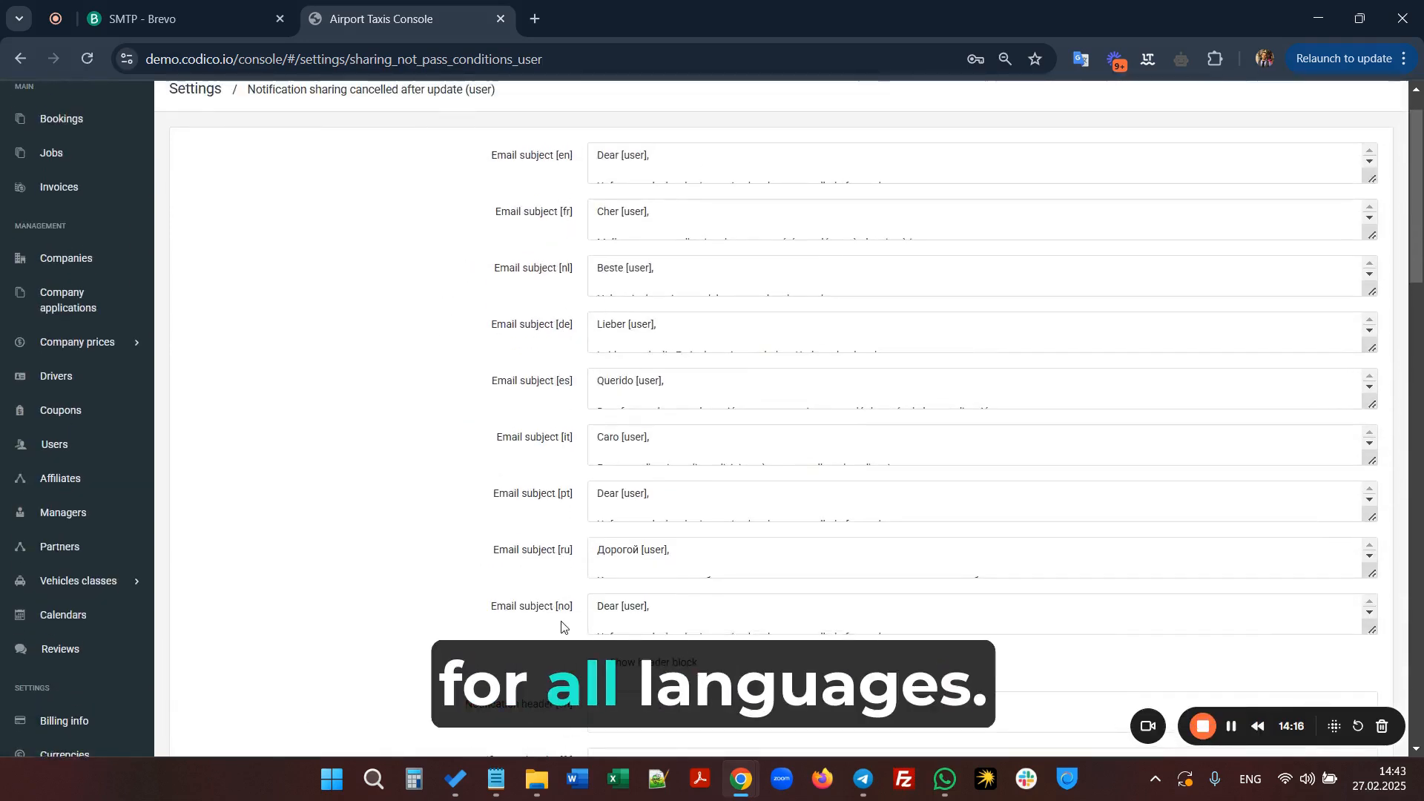
pyautogui.scroll(-1, 561, 623)
pyautogui.scroll(-2, 562, 623)
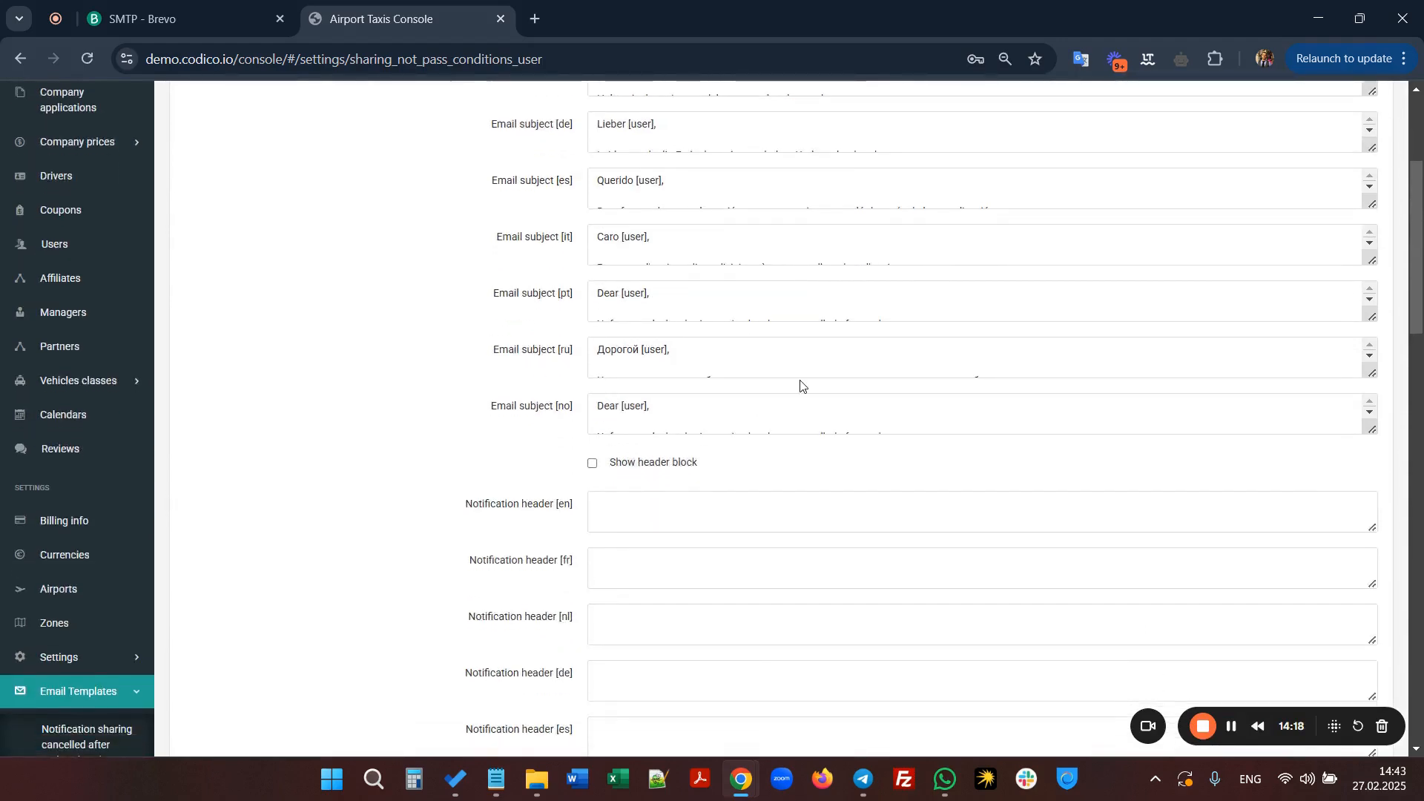
pyautogui.scroll(4, 801, 382)
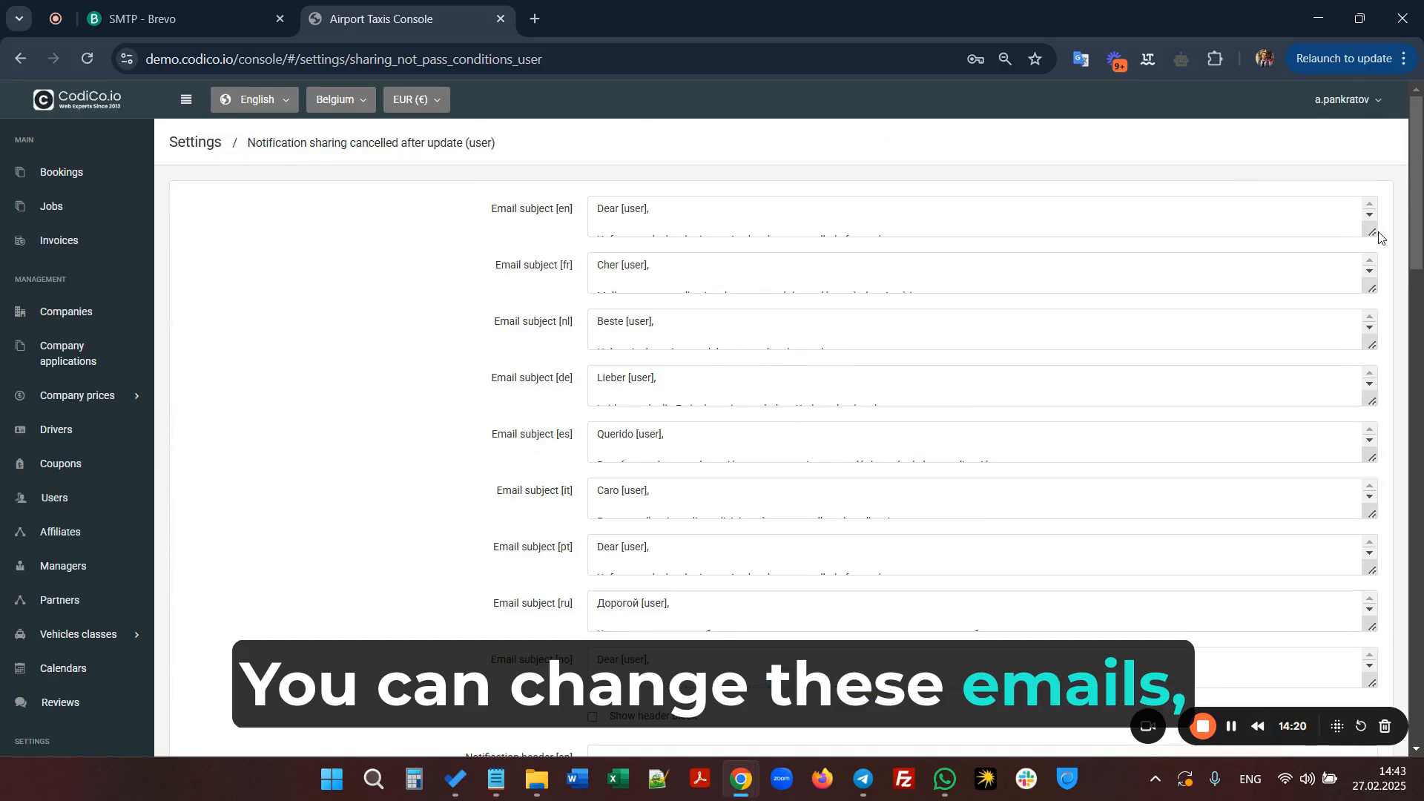
# Step: Enlarge the English email subject field to read its full text and look over the template's remaining fields
pyautogui.moveTo(1371, 231); pyautogui.dragTo(1380, 395)
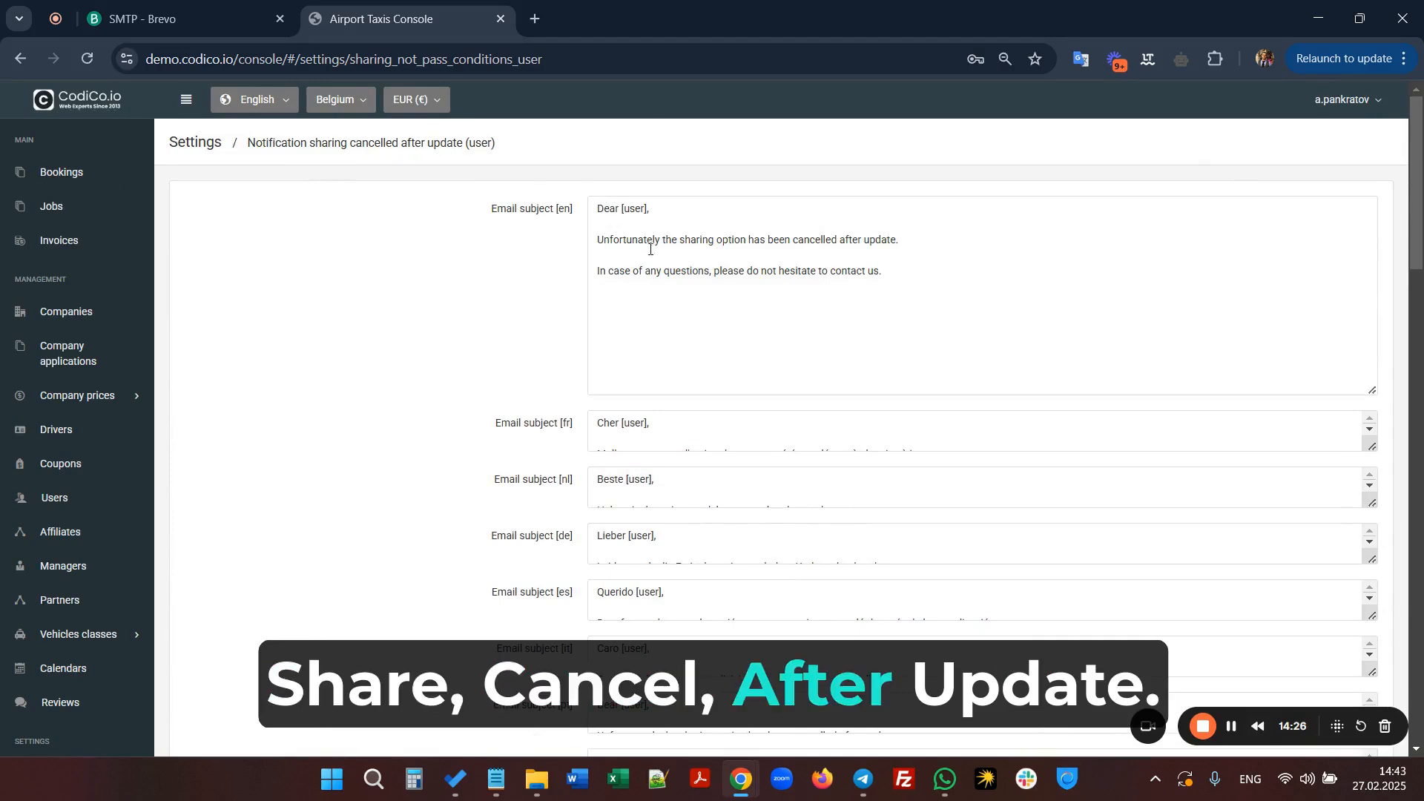
pyautogui.moveTo(884, 272); pyautogui.dragTo(596, 234)
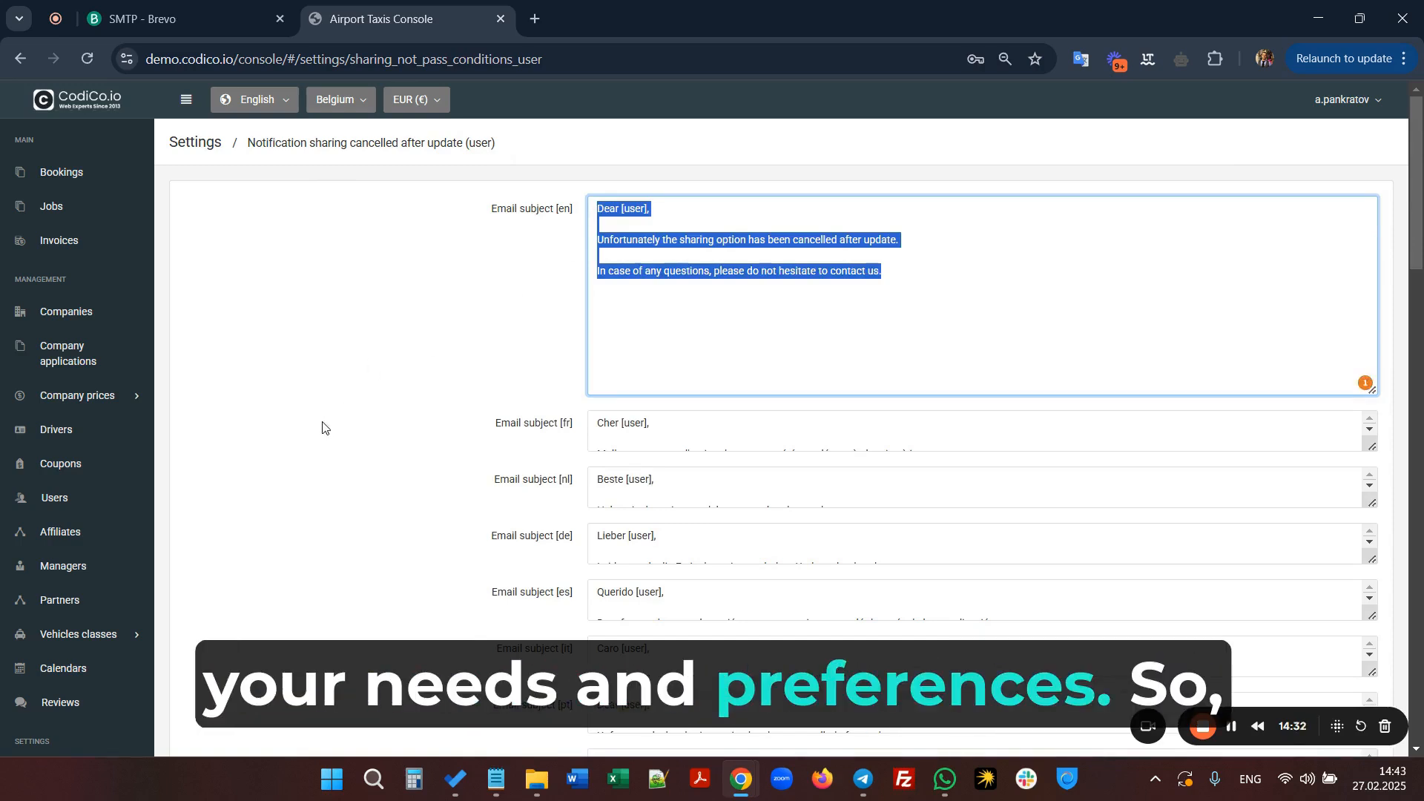
pyautogui.scroll(-3, 308, 452)
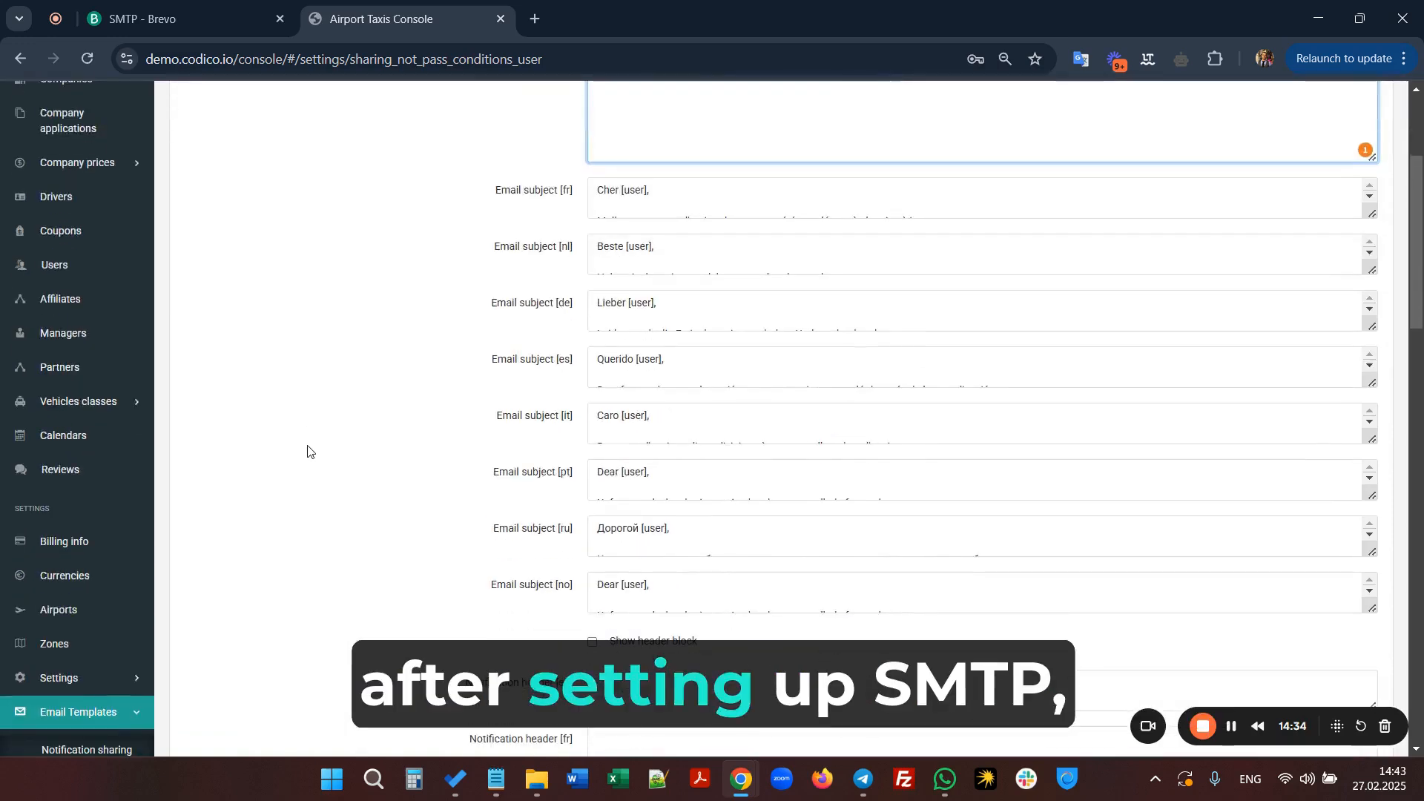
pyautogui.scroll(-5, 148, 627)
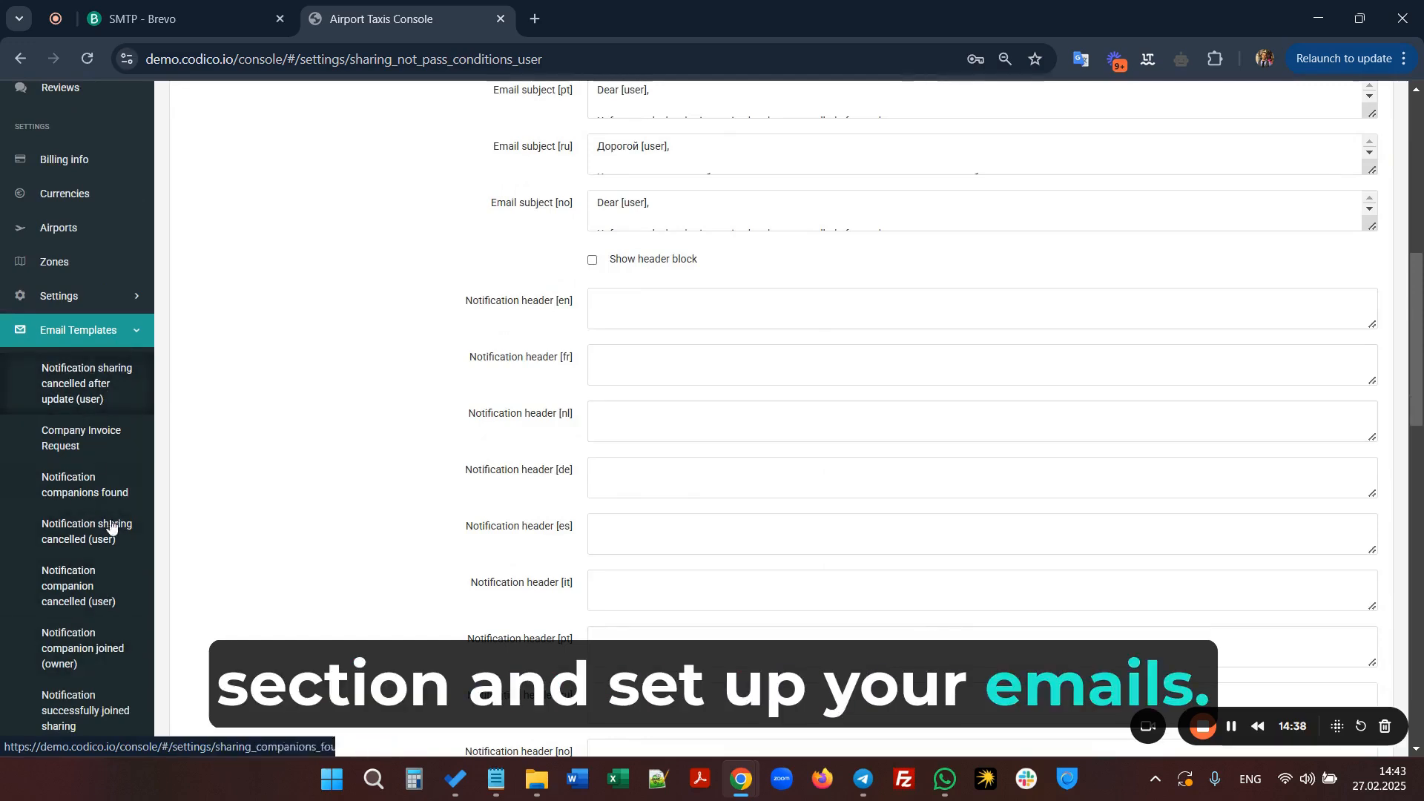
pyautogui.scroll(8, 330, 246)
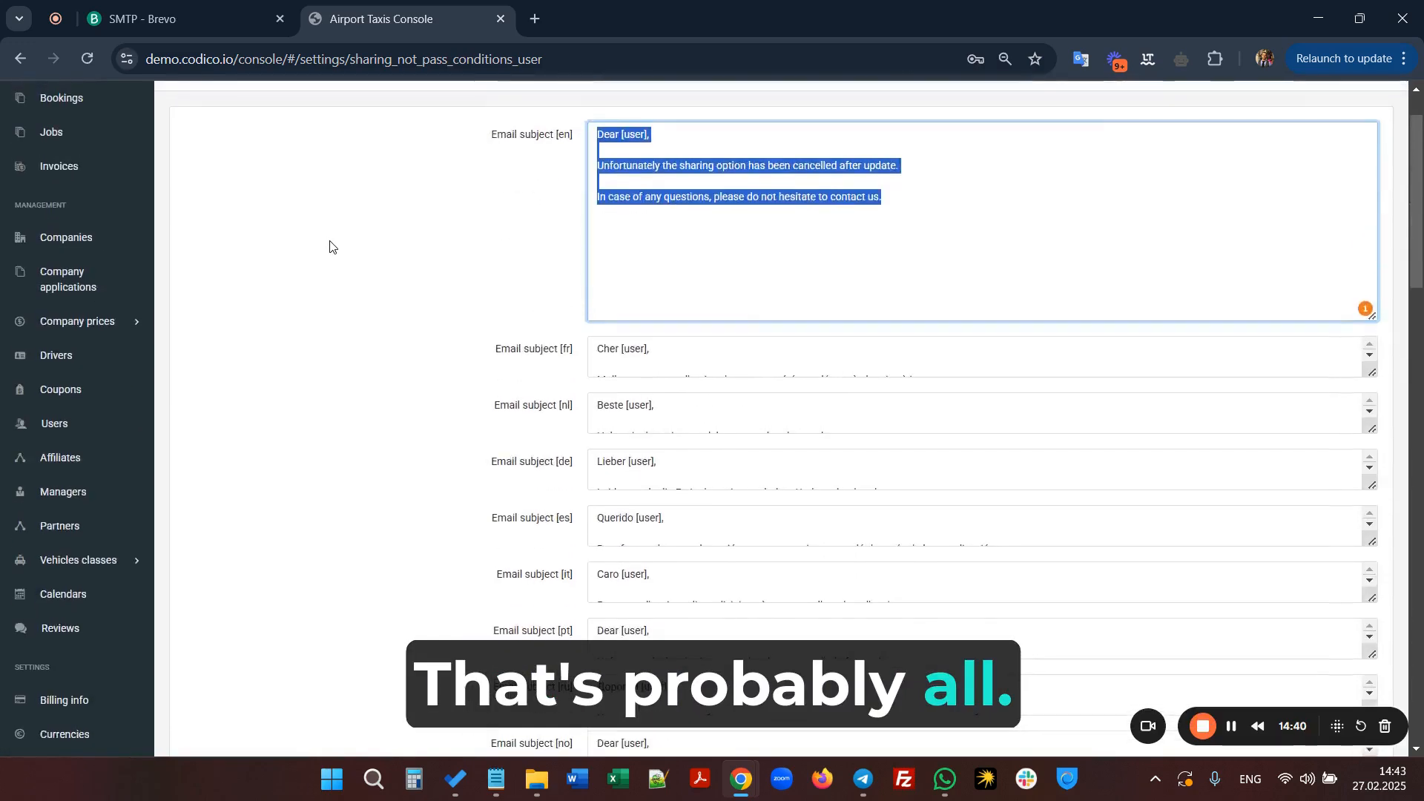